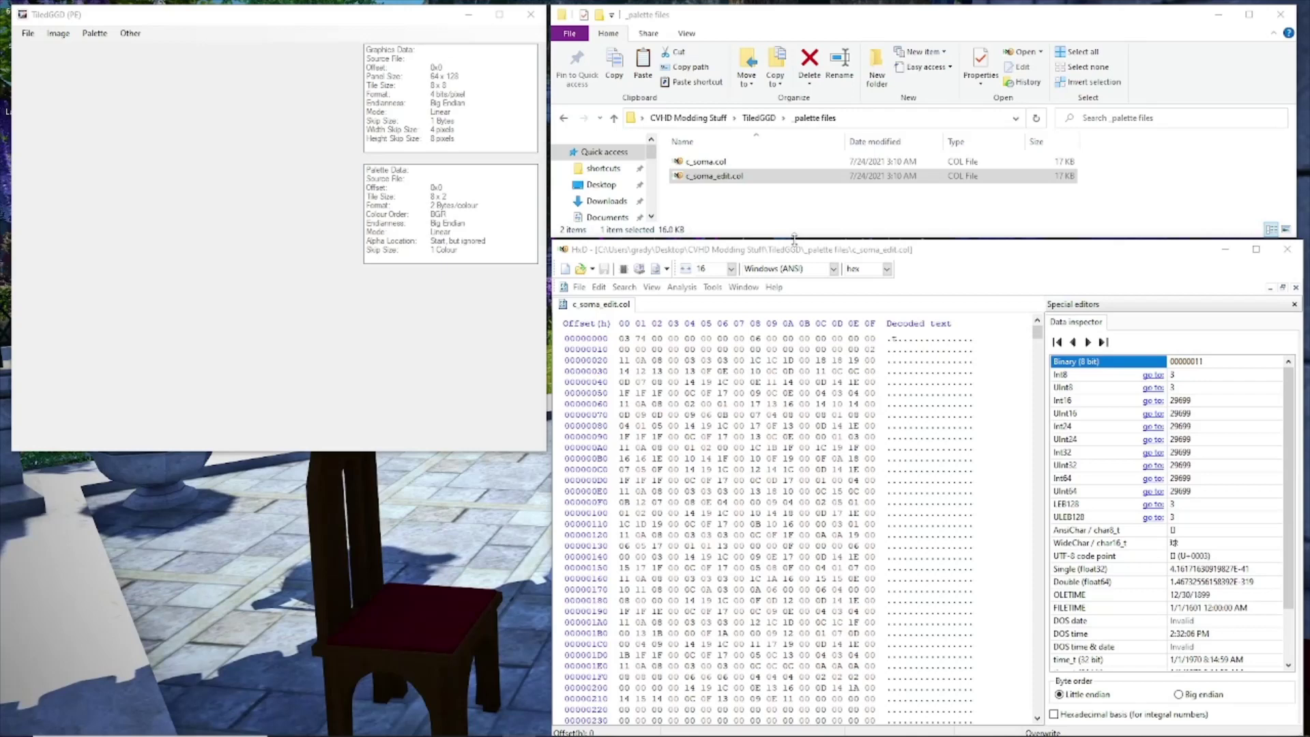
- Shrink the HxD window, make File Explorer taller, and go up to the TiledGGD folder
left_click_drag(784, 240, 789, 348)
left_click_drag(791, 243, 779, 335)
left_click(759, 117)
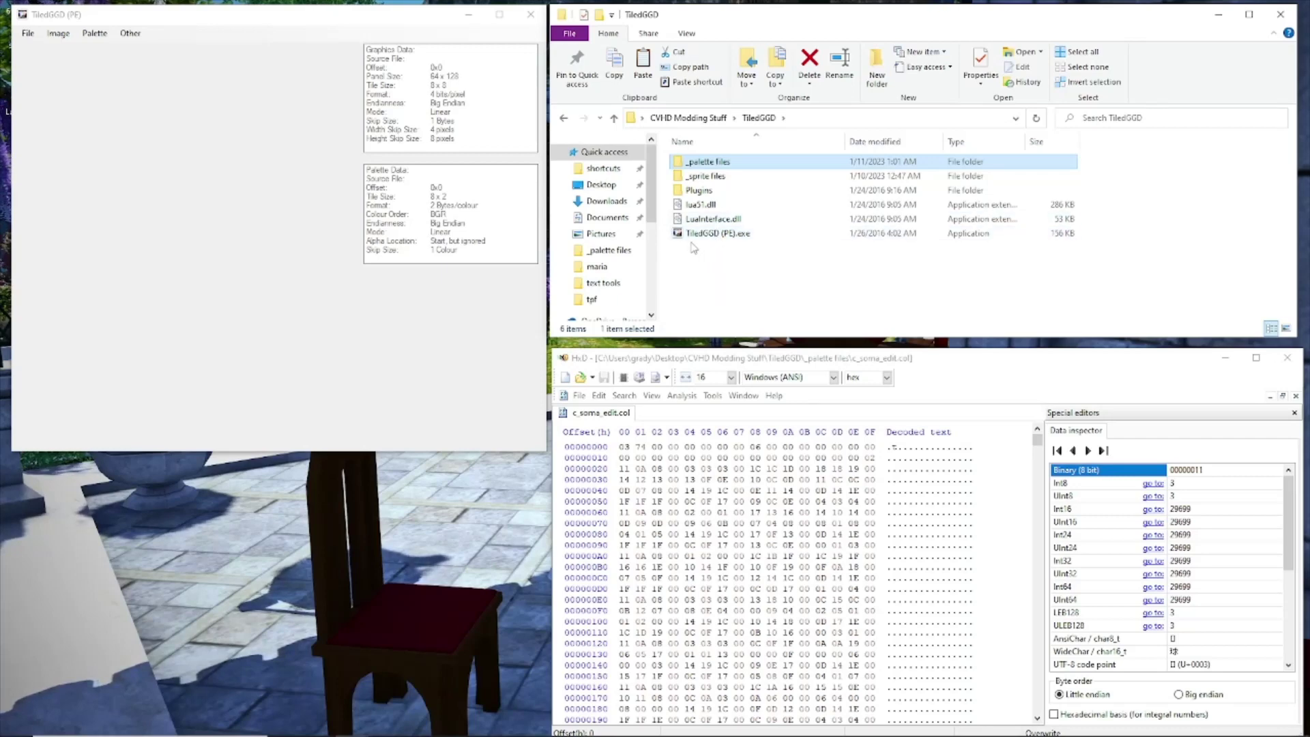
left_click(744, 278)
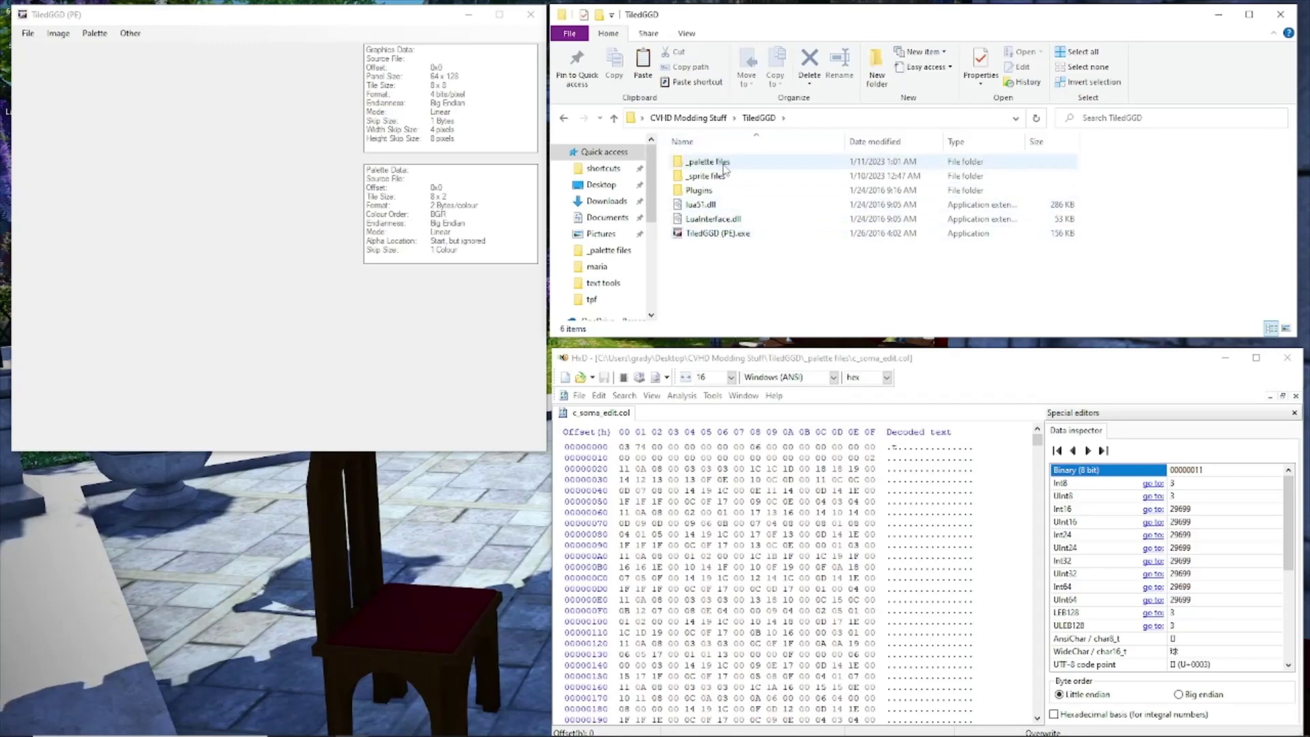
left_click(778, 202)
double_click(730, 176)
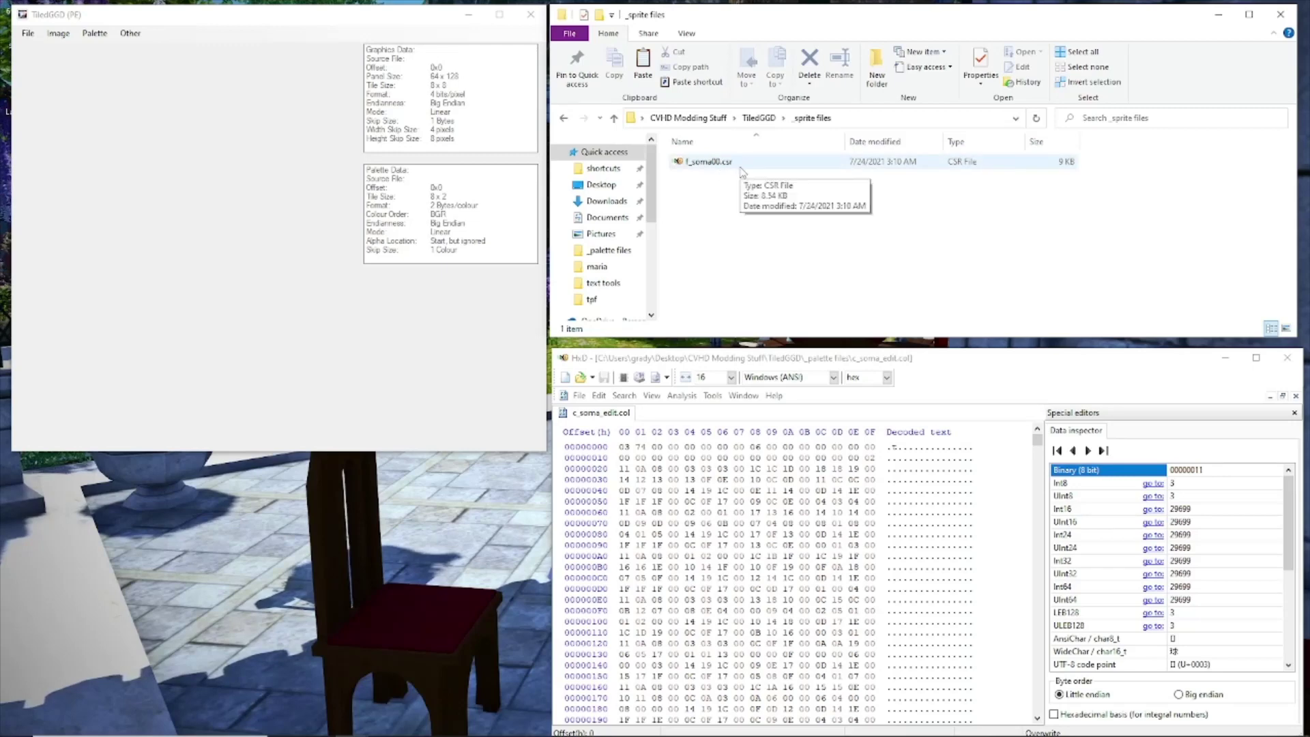
key("alt+Left")
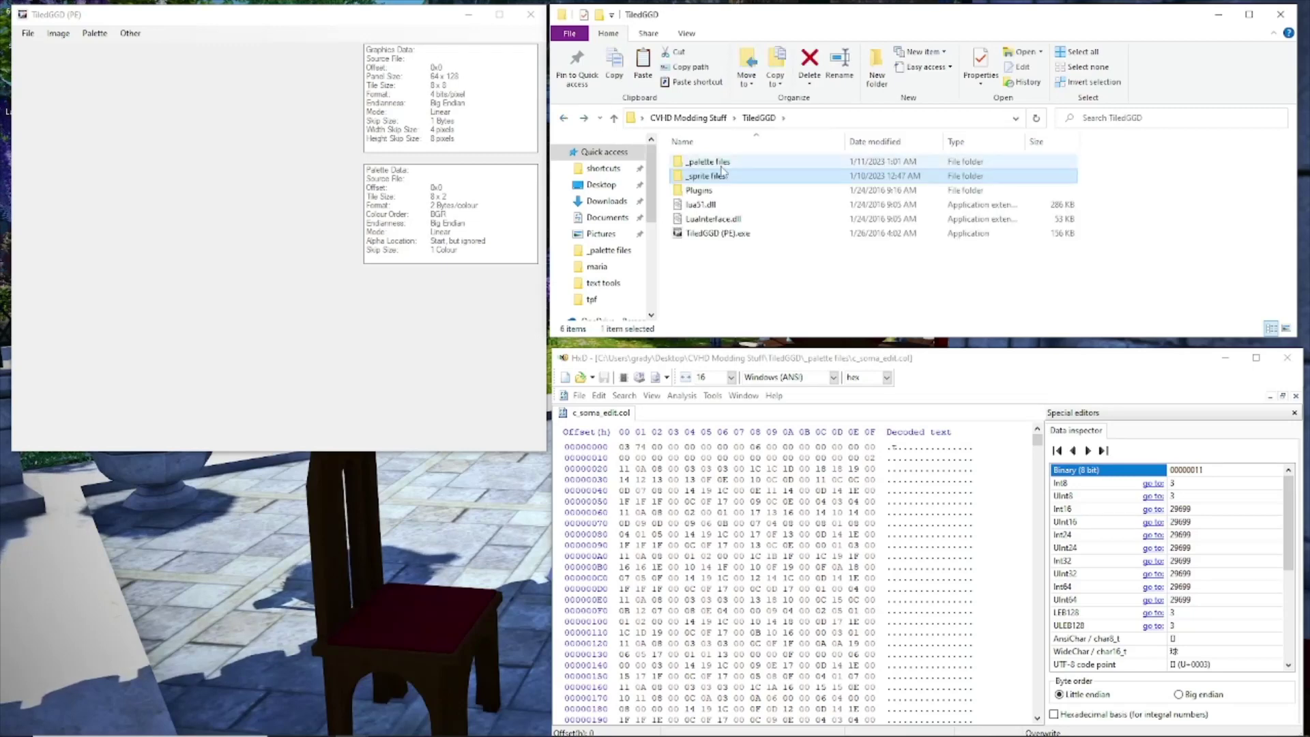
double_click(721, 164)
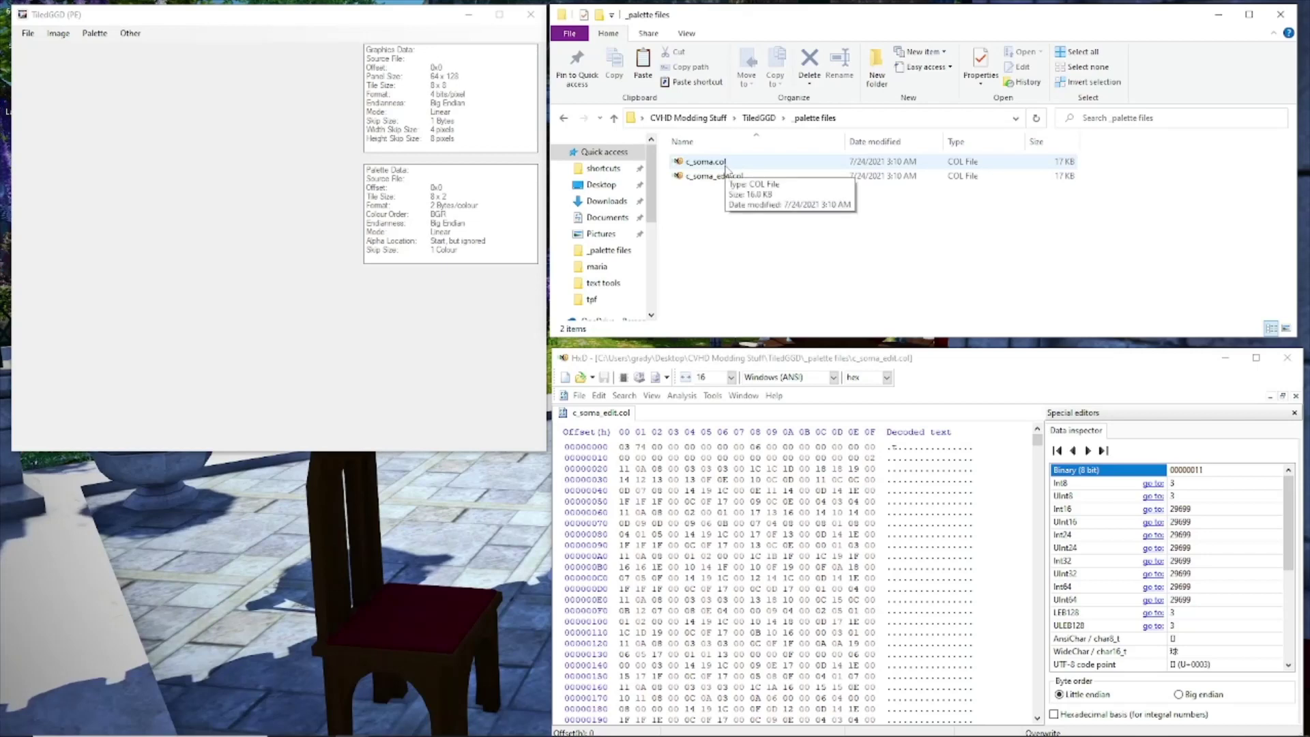
left_click(564, 118)
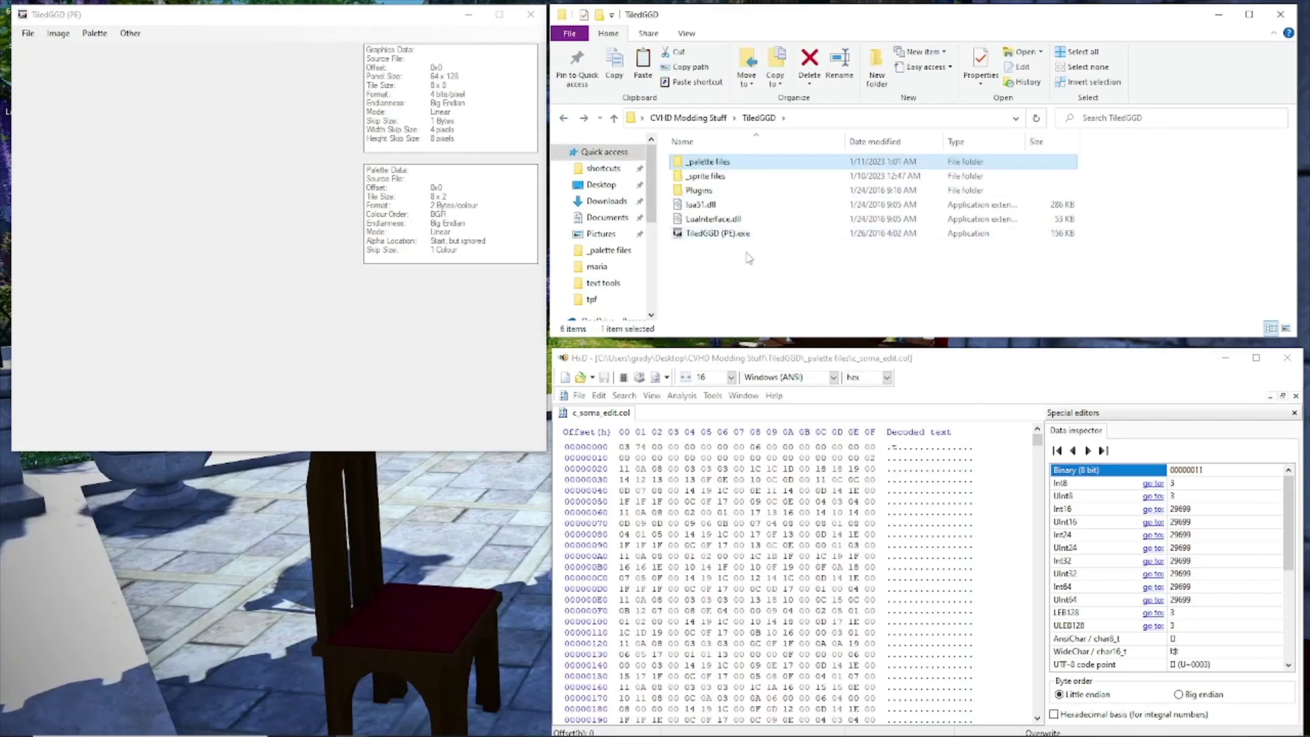
left_click(724, 266)
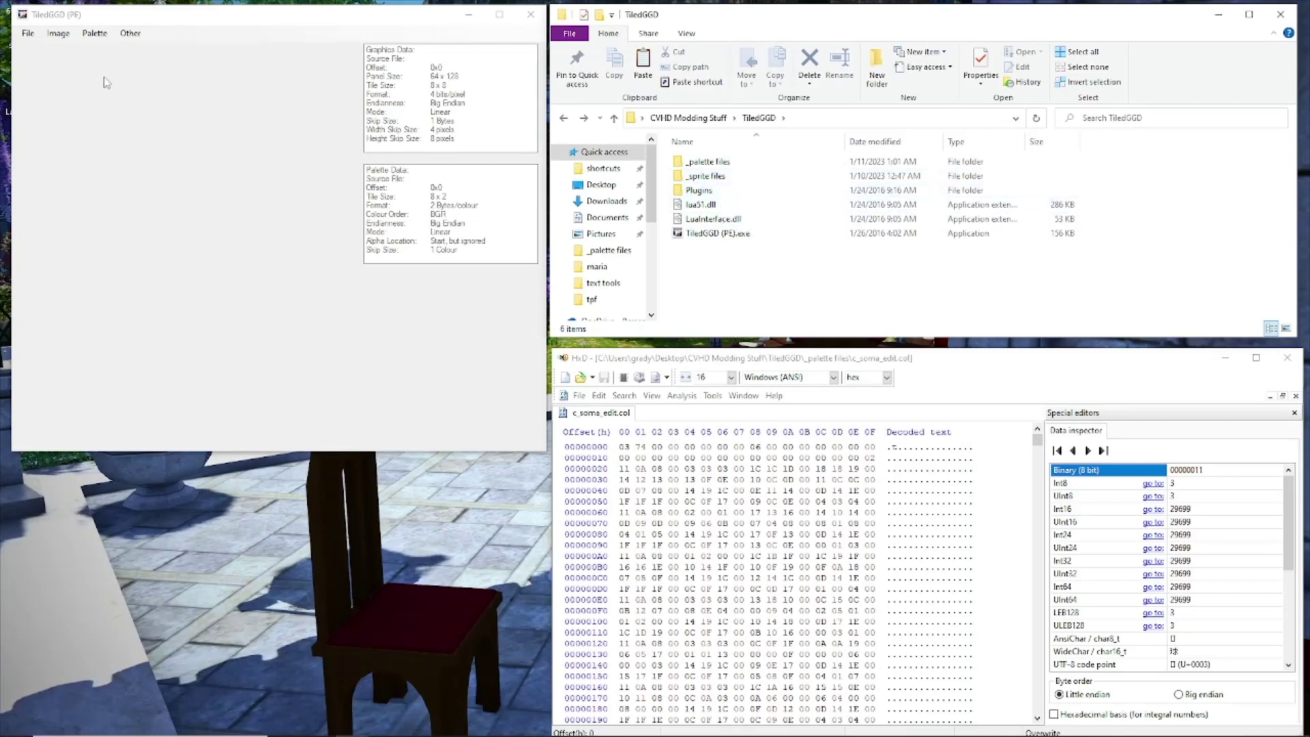
- Open f_soma00.csr from the _sprite files folder as graphics in TiledGGD
left_click(164, 72)
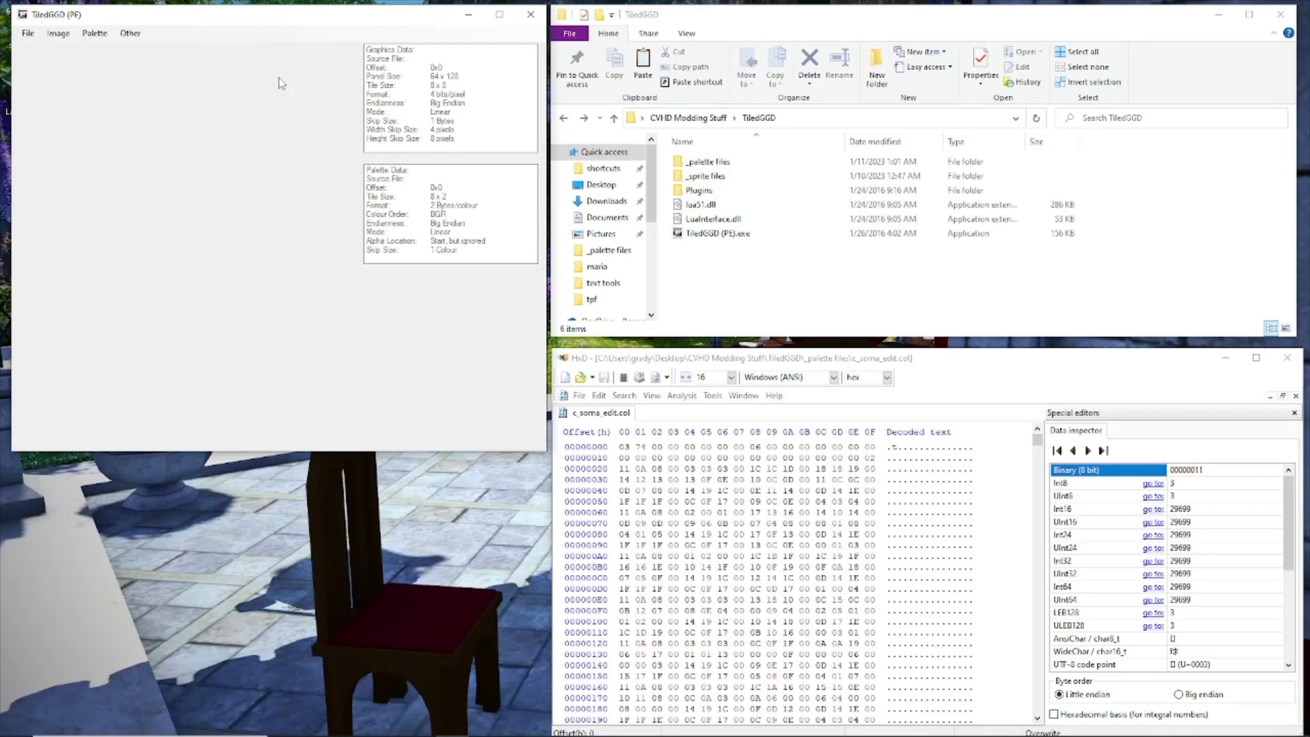
left_click(24, 38)
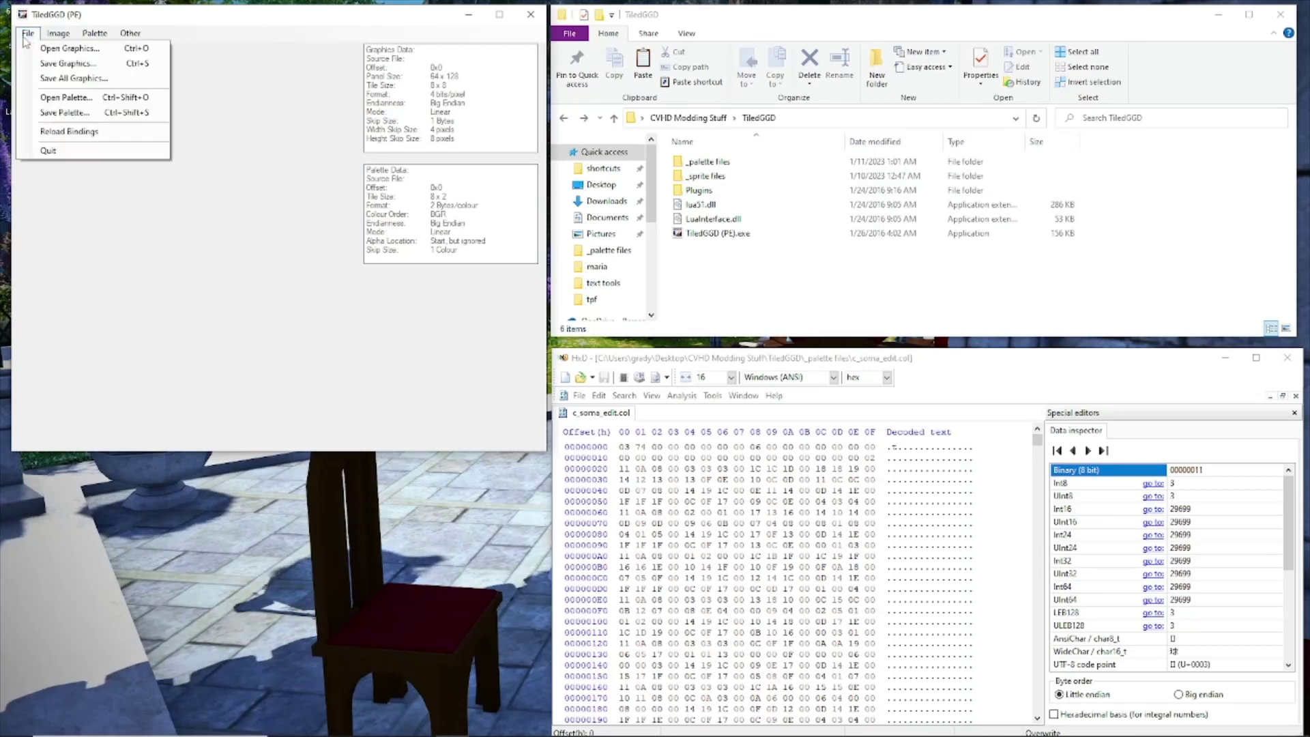
left_click(130, 50)
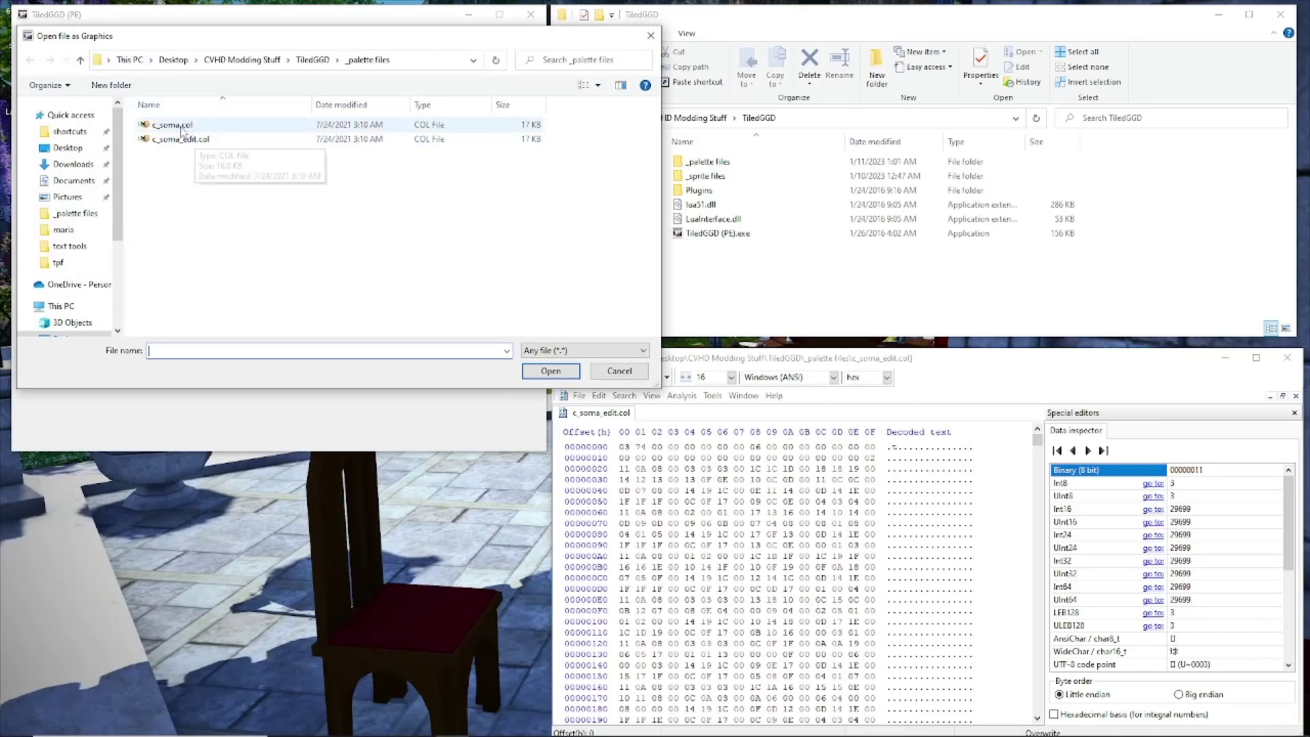
left_click(313, 60)
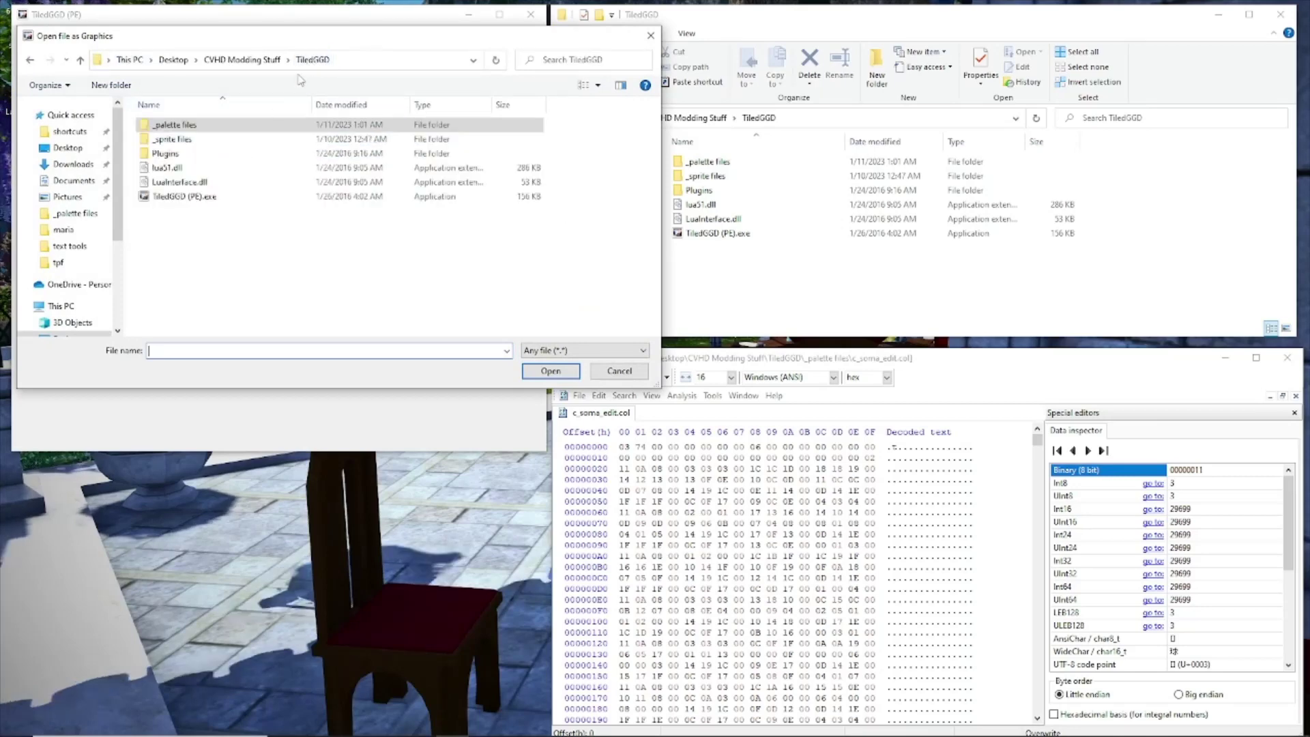
double_click(187, 139)
left_click(190, 126)
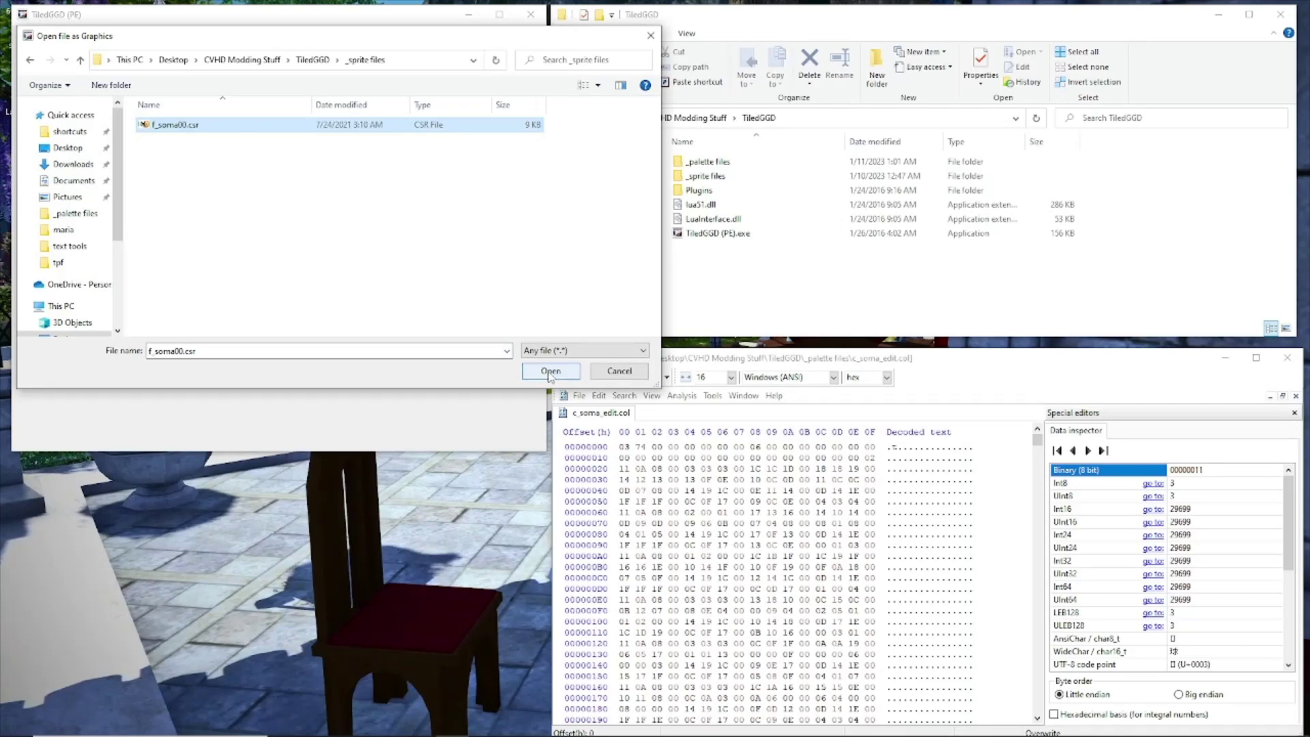
left_click(550, 372)
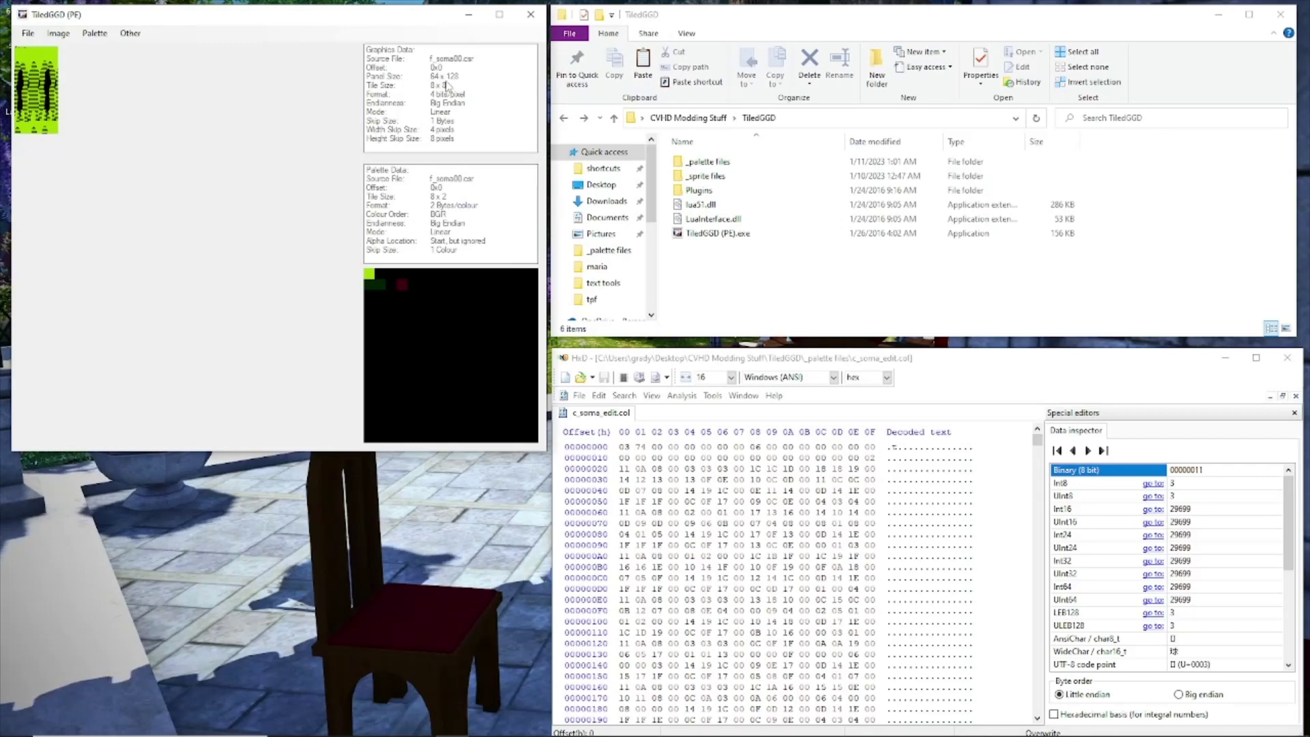
- Resize the graphics panel to 128 x 136 so the sprite silhouettes line up
key("Right")
key("Right")
key("Right")
key("Right")
key("Right")
key("Right")
key("Right")
key("Right")
key("Right")
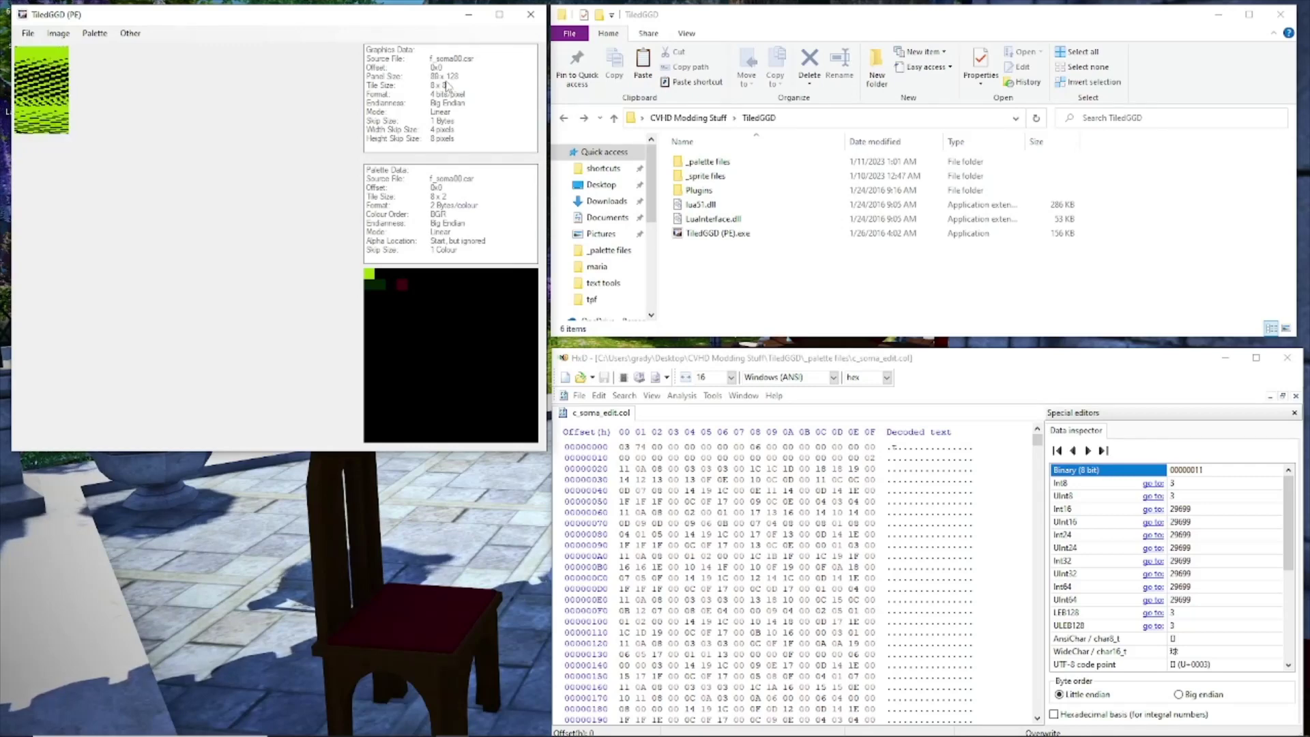
key("Right")
key("Right")
key("Right")
key("Right")
key("Right")
key("Right")
key("Right")
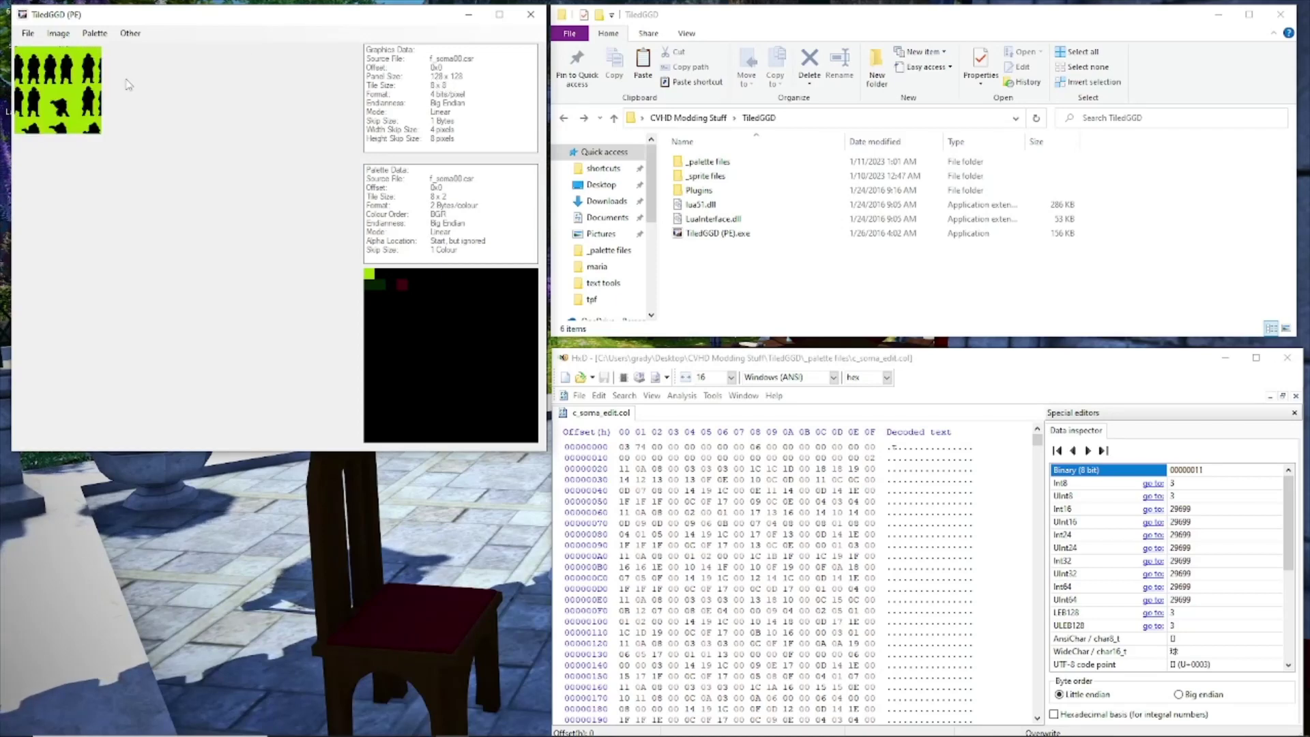
key("Down")
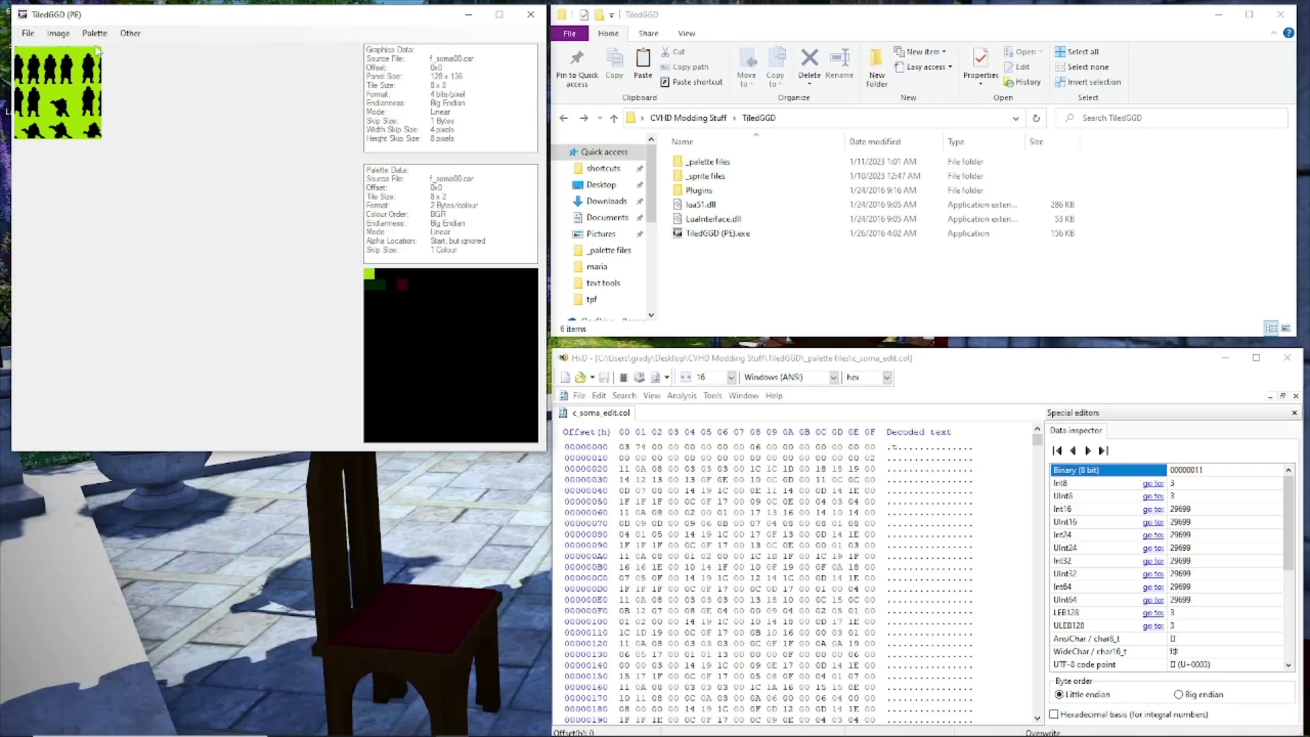
- Switch the image endianness to Little Endian, then back to Big Endian
left_click(28, 32)
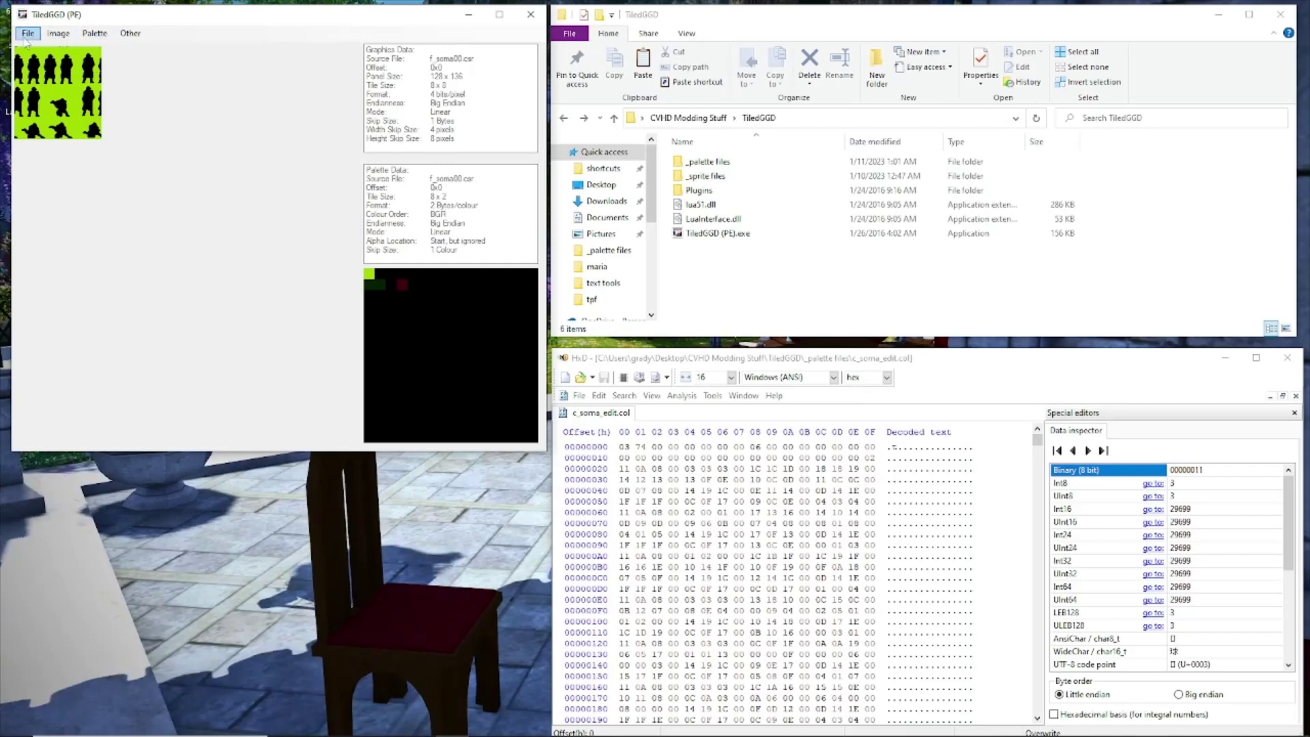
mouse_move(53, 37)
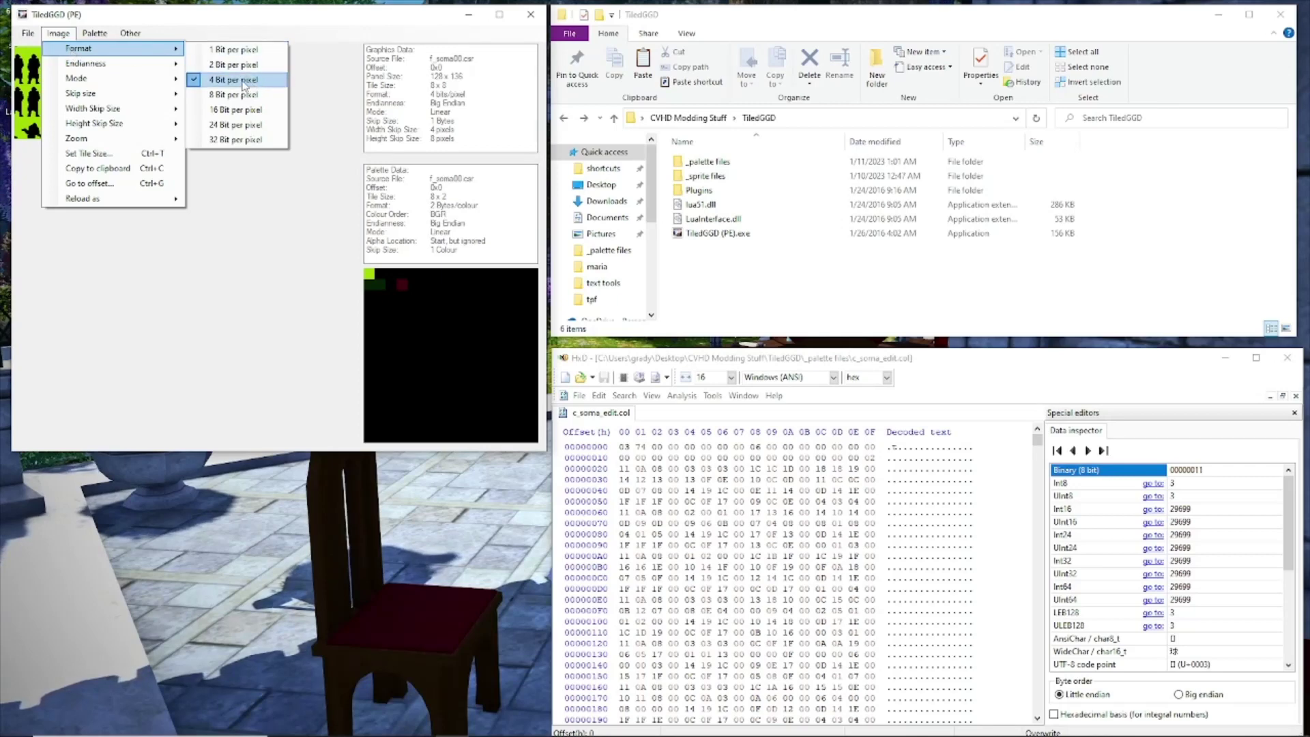
mouse_move(170, 65)
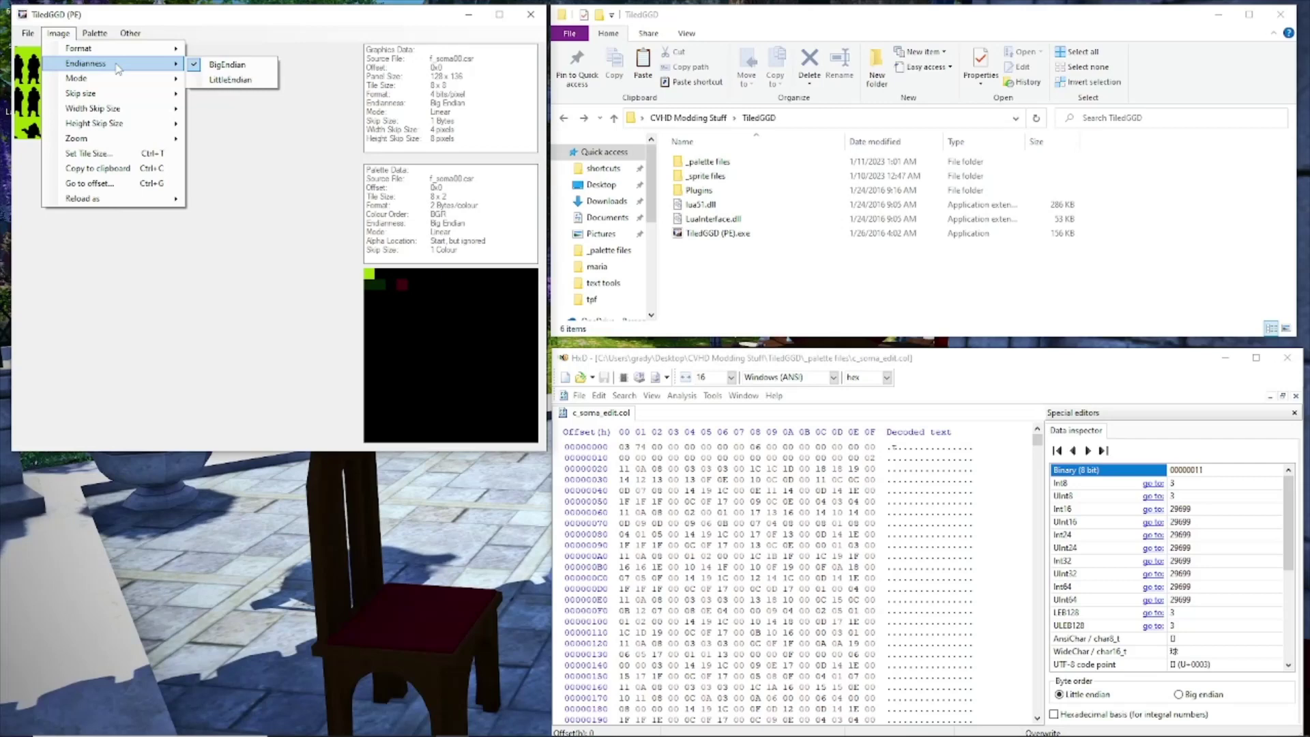
left_click(219, 80)
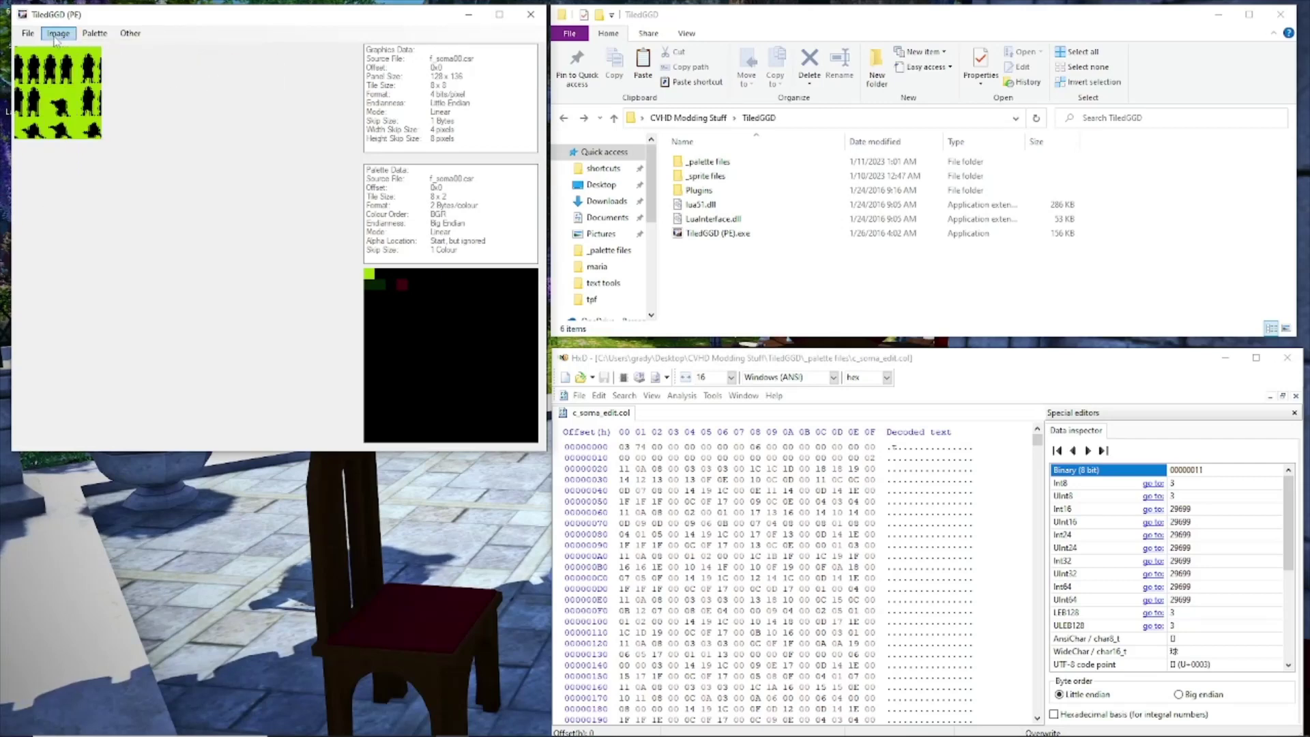
left_click(95, 33)
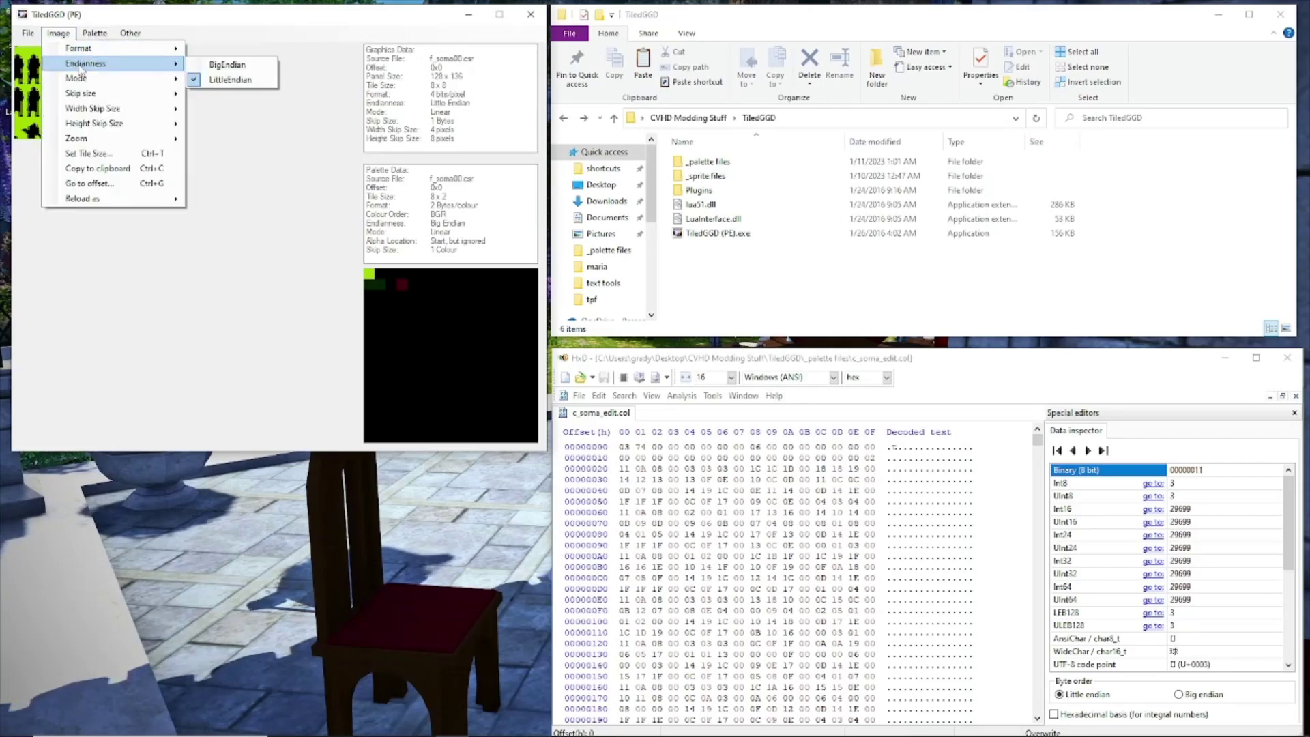
left_click(227, 64)
- Zoom the sprite sheet to 400%, then down to 200%
left_click(60, 35)
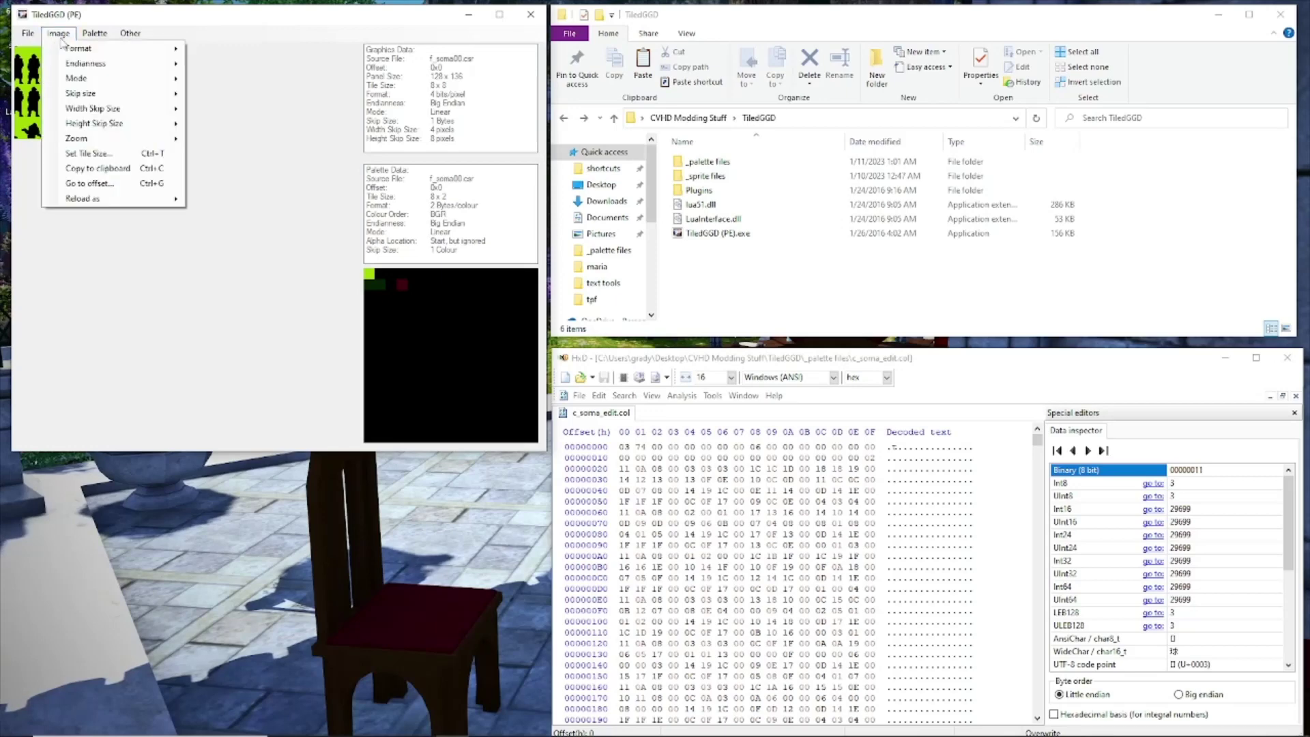
mouse_move(116, 80)
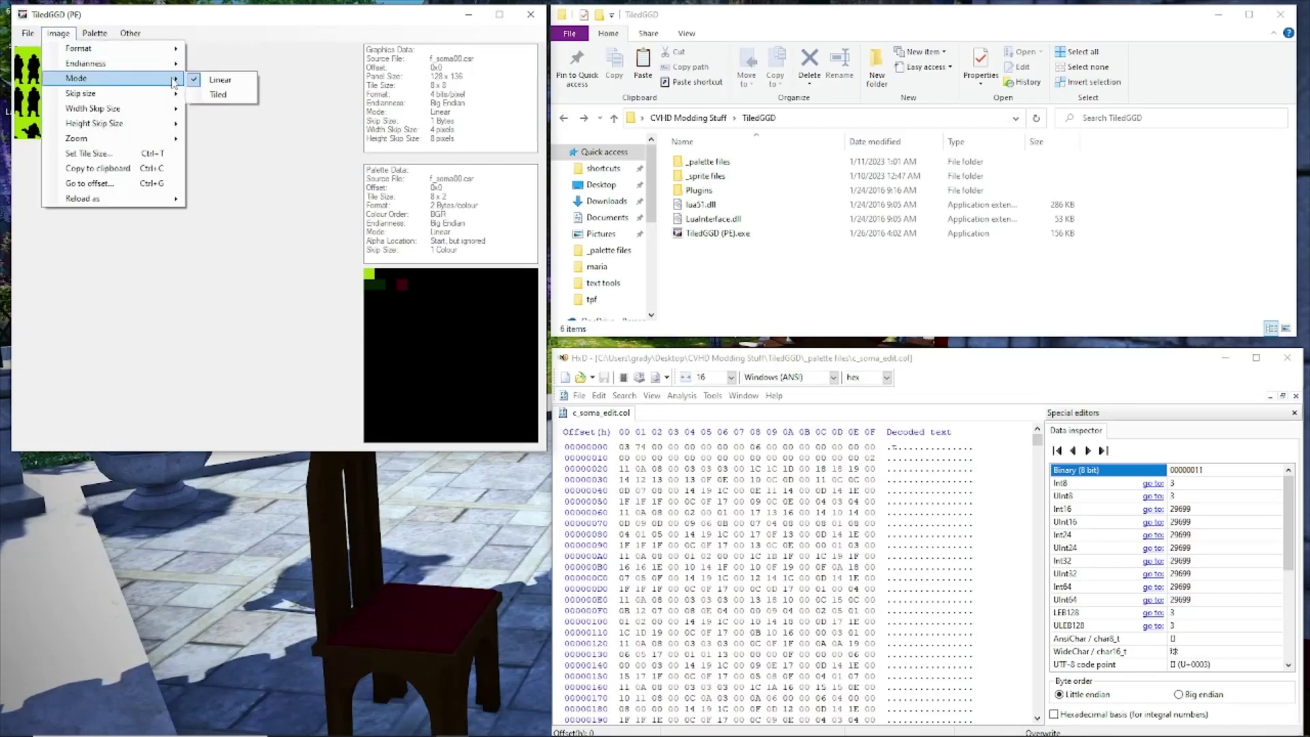
mouse_move(156, 96)
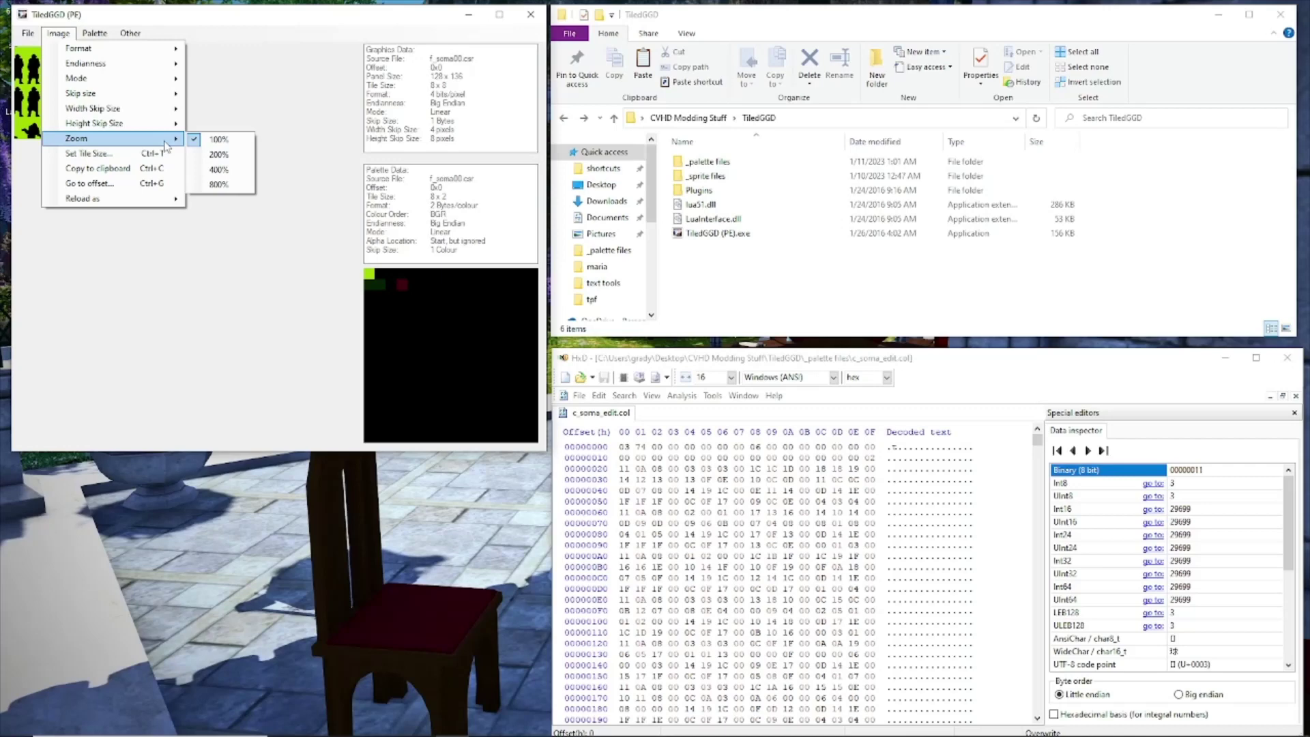
left_click(219, 170)
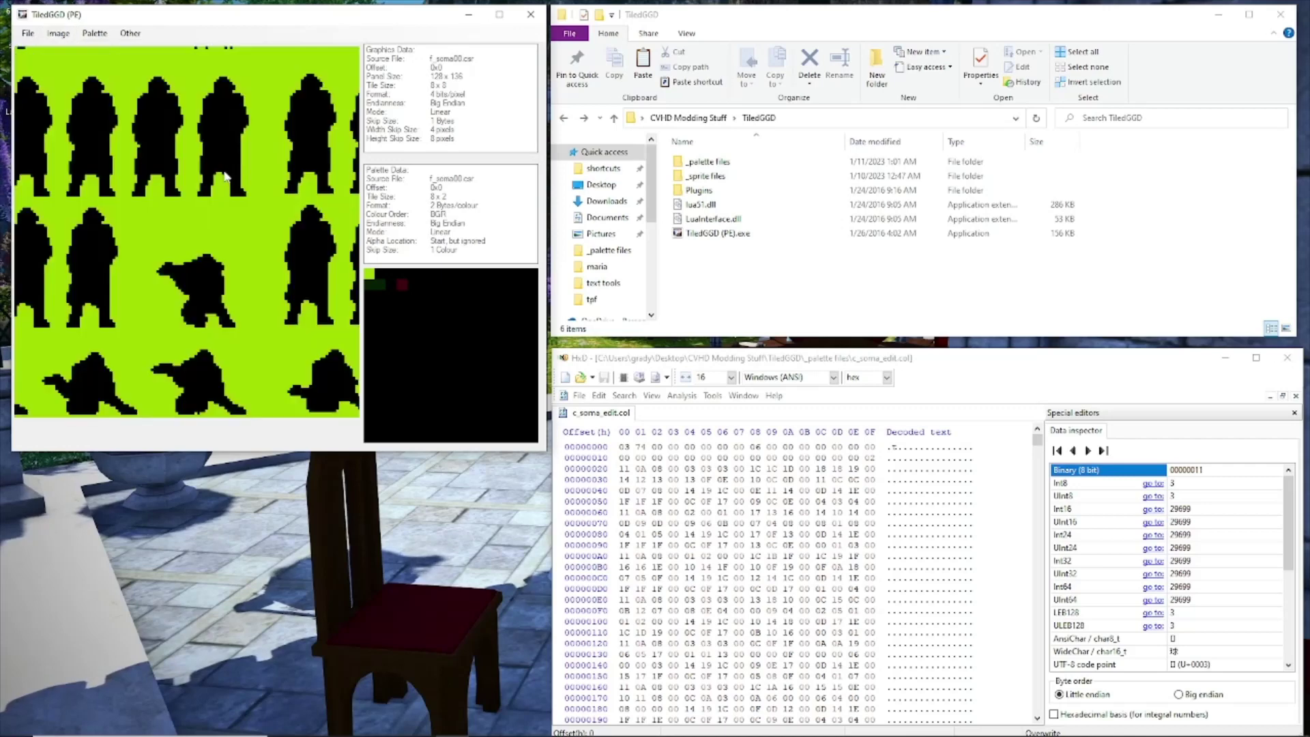
left_click(58, 33)
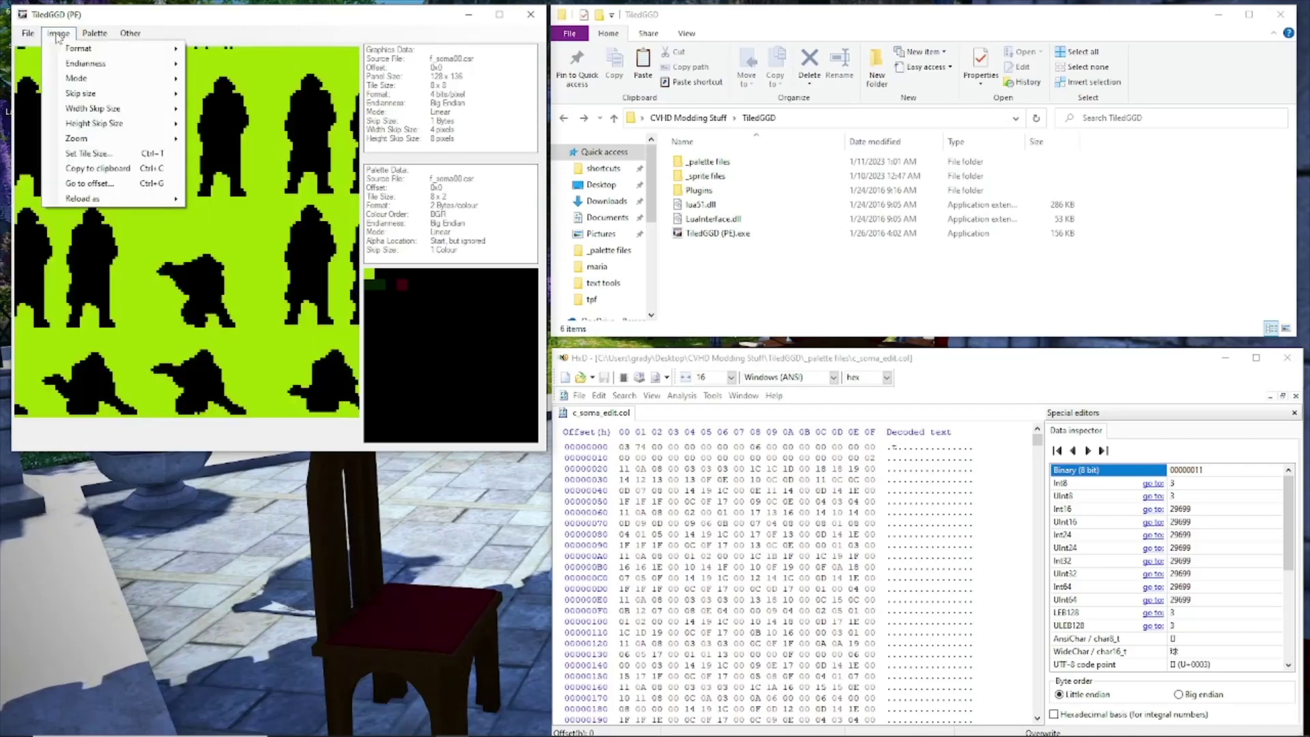
mouse_move(127, 140)
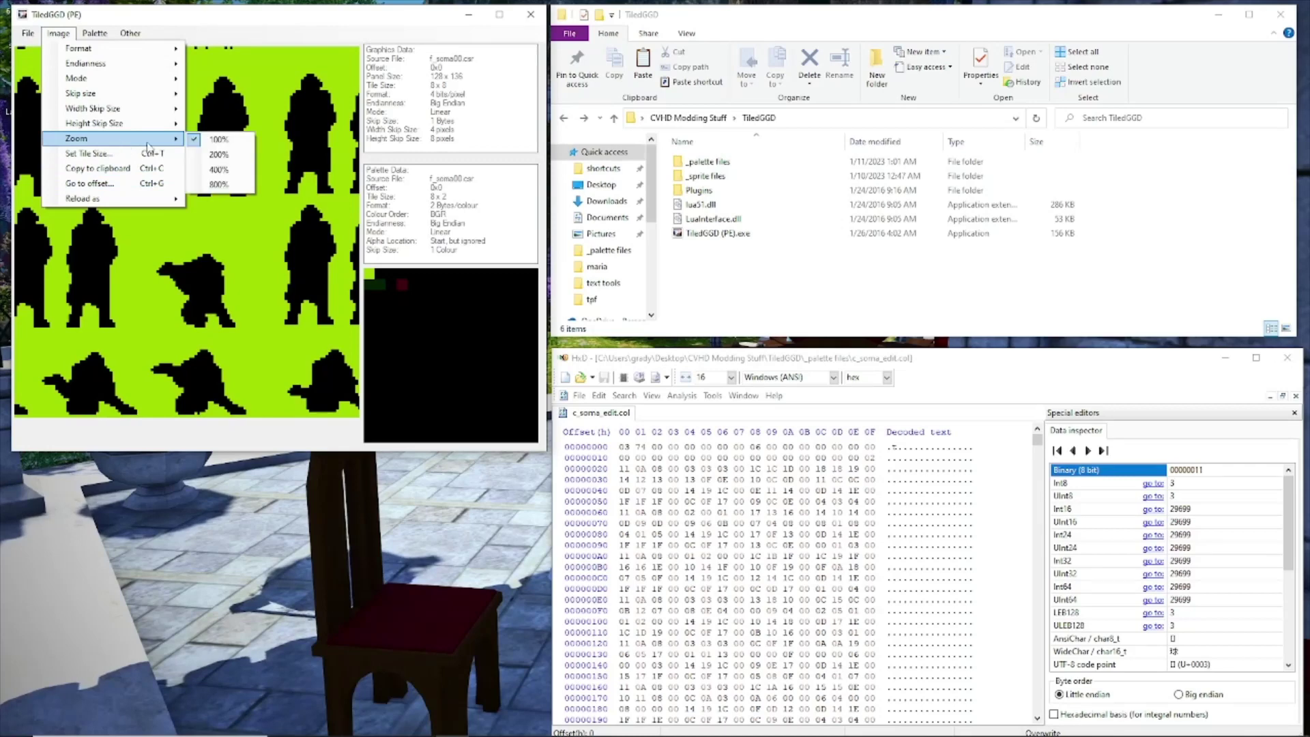
left_click(229, 155)
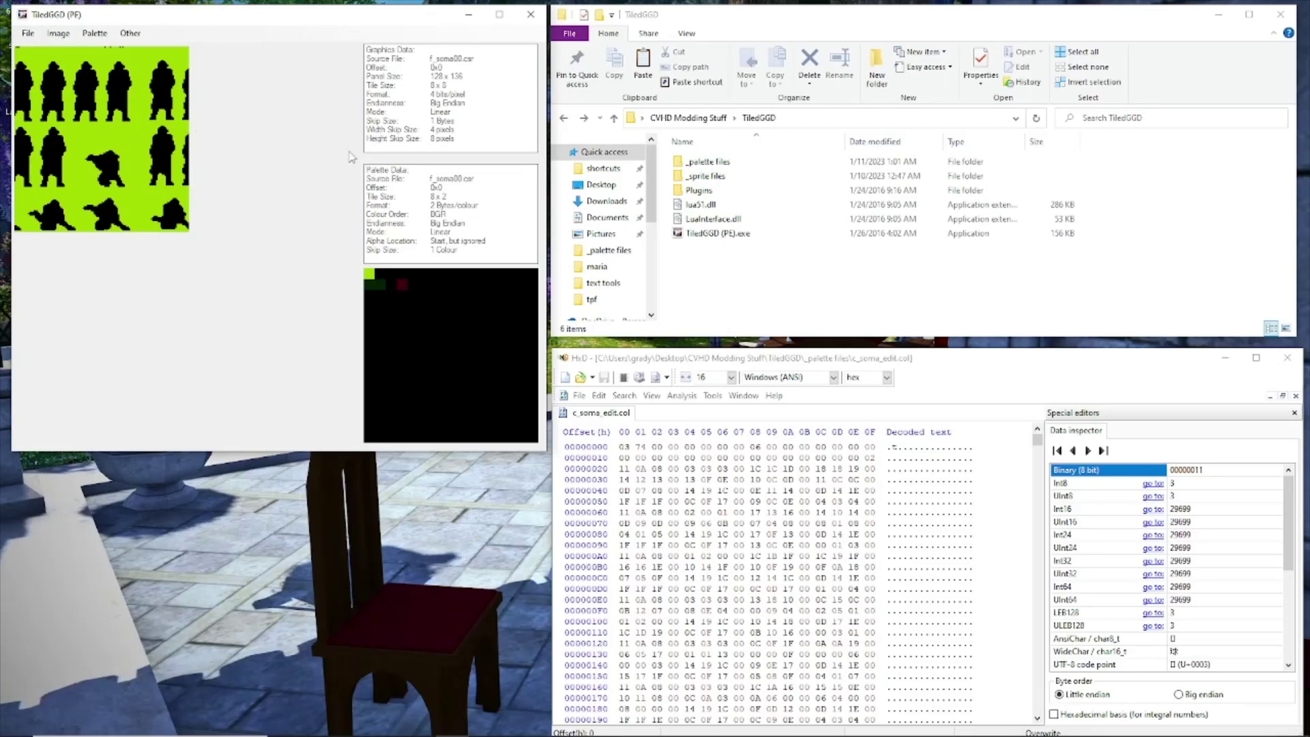
- Load c_soma.col from the _palette files folder as the sprite sheet's palette
left_click(58, 34)
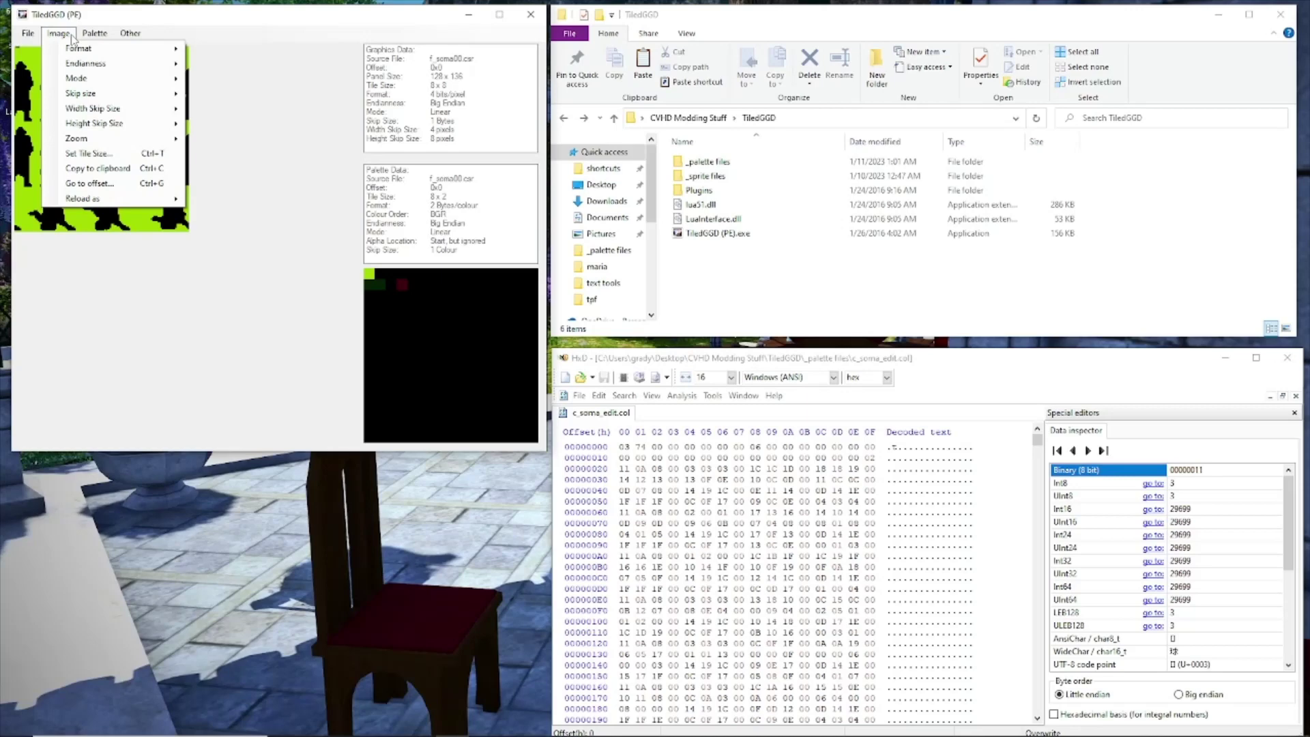
mouse_move(28, 34)
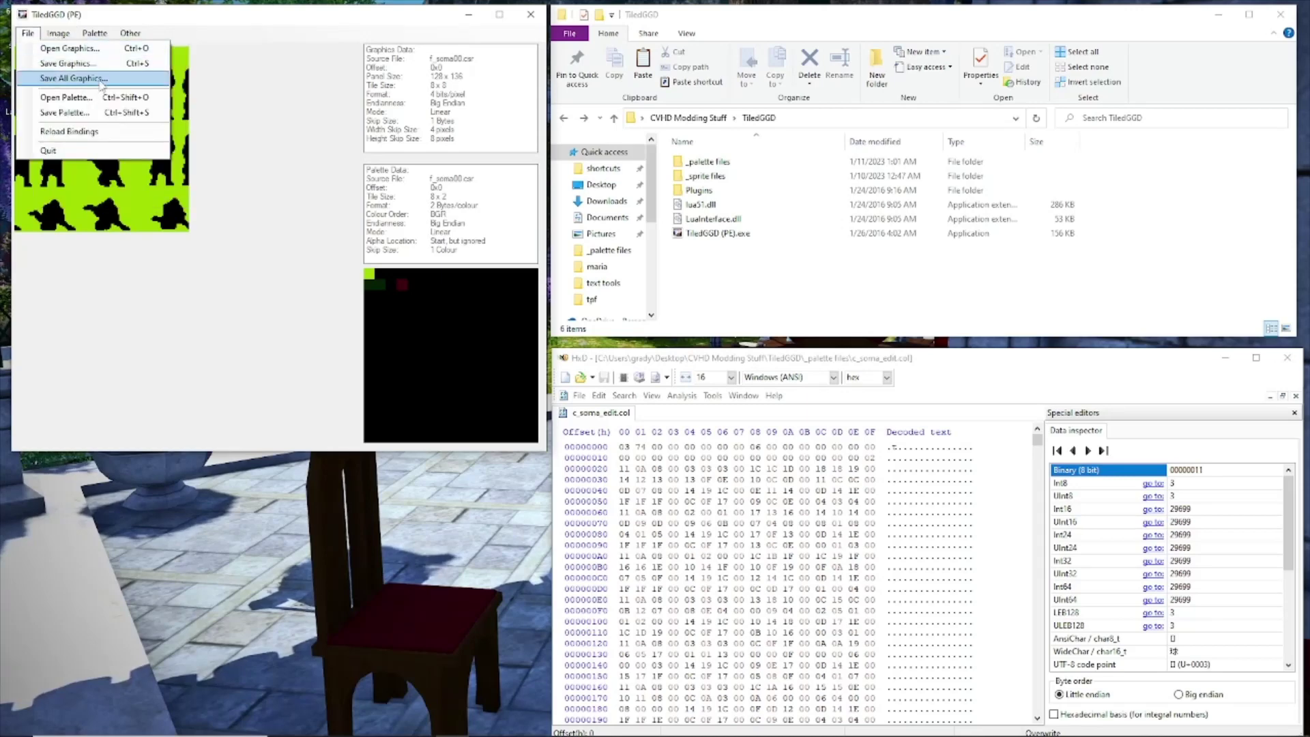
left_click(106, 101)
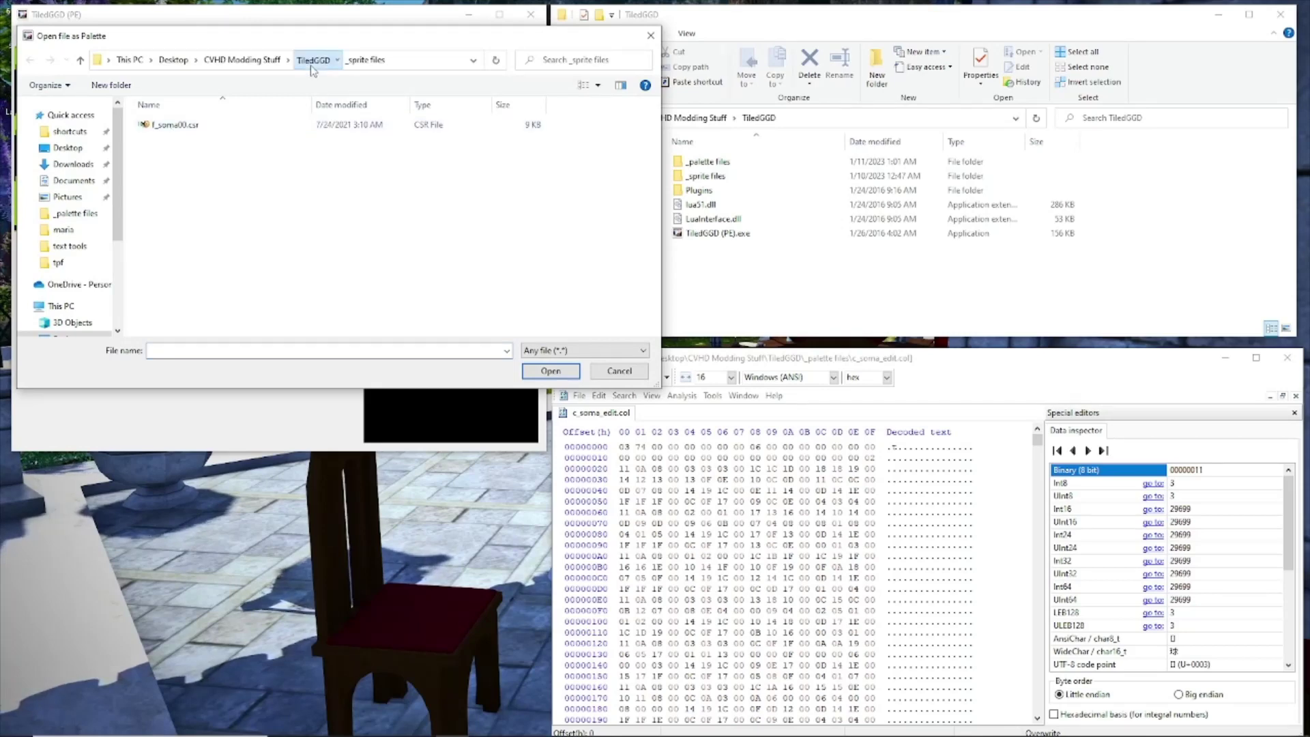
left_click(313, 60)
double_click(204, 125)
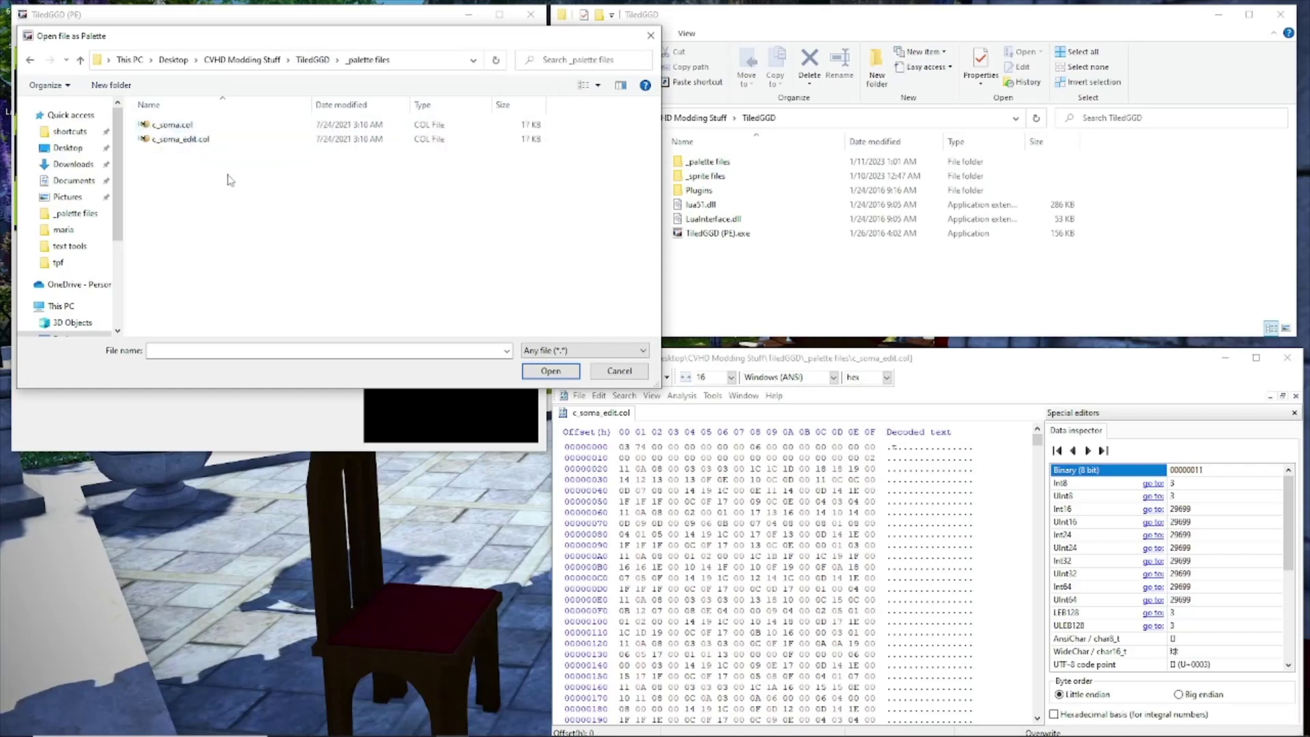
left_click(179, 125)
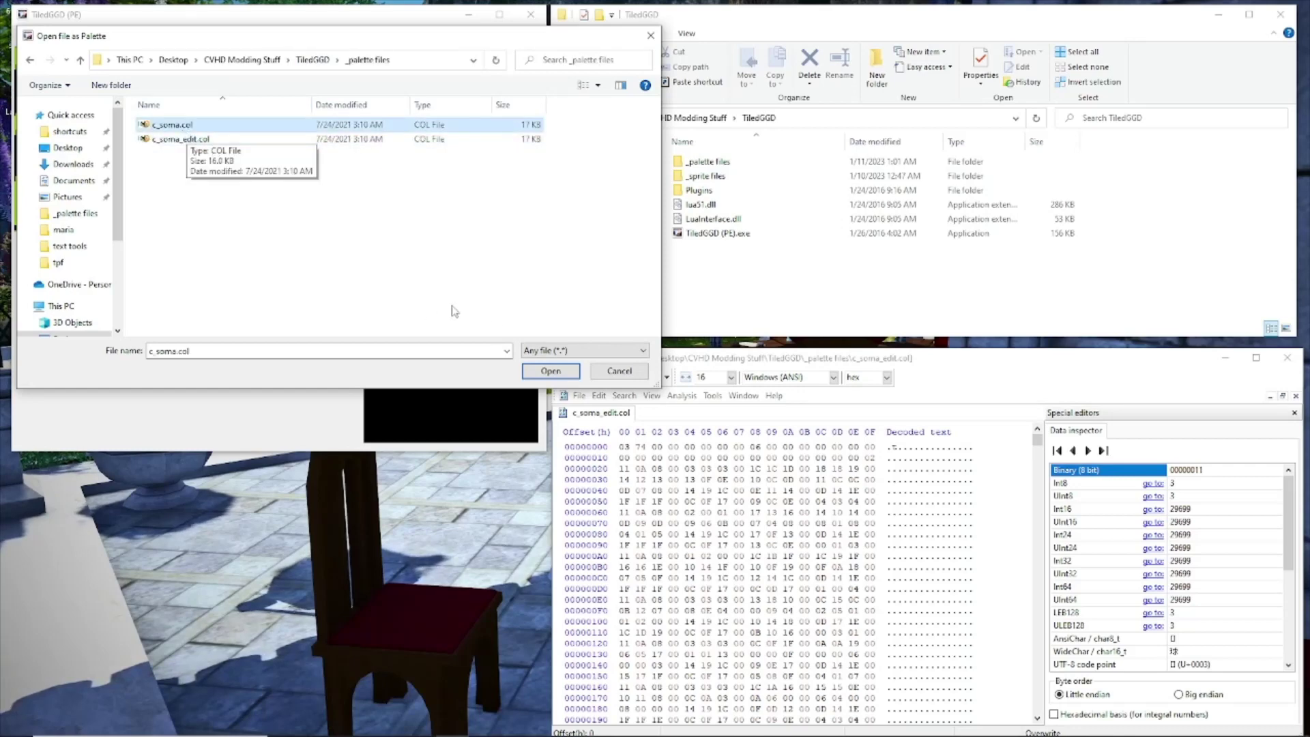
left_click(551, 370)
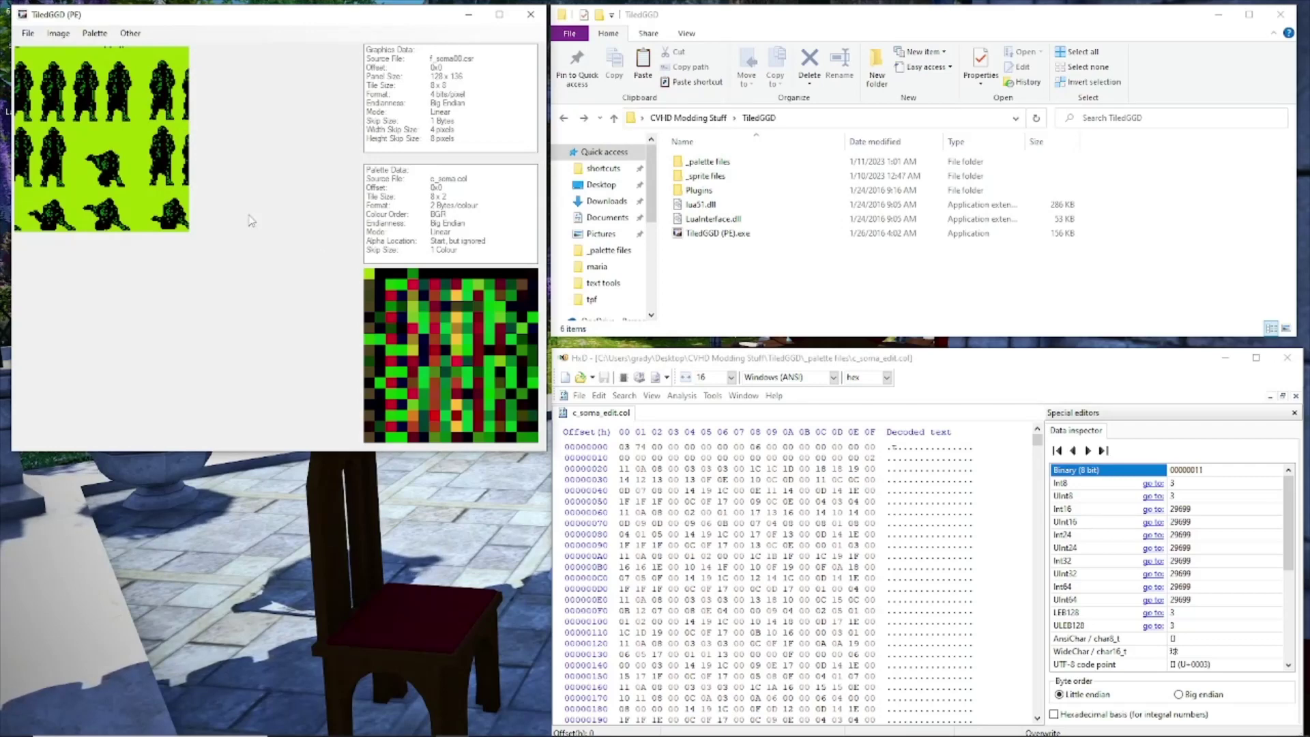
- Set the palette format to 4 bytes per colour
left_click(94, 34)
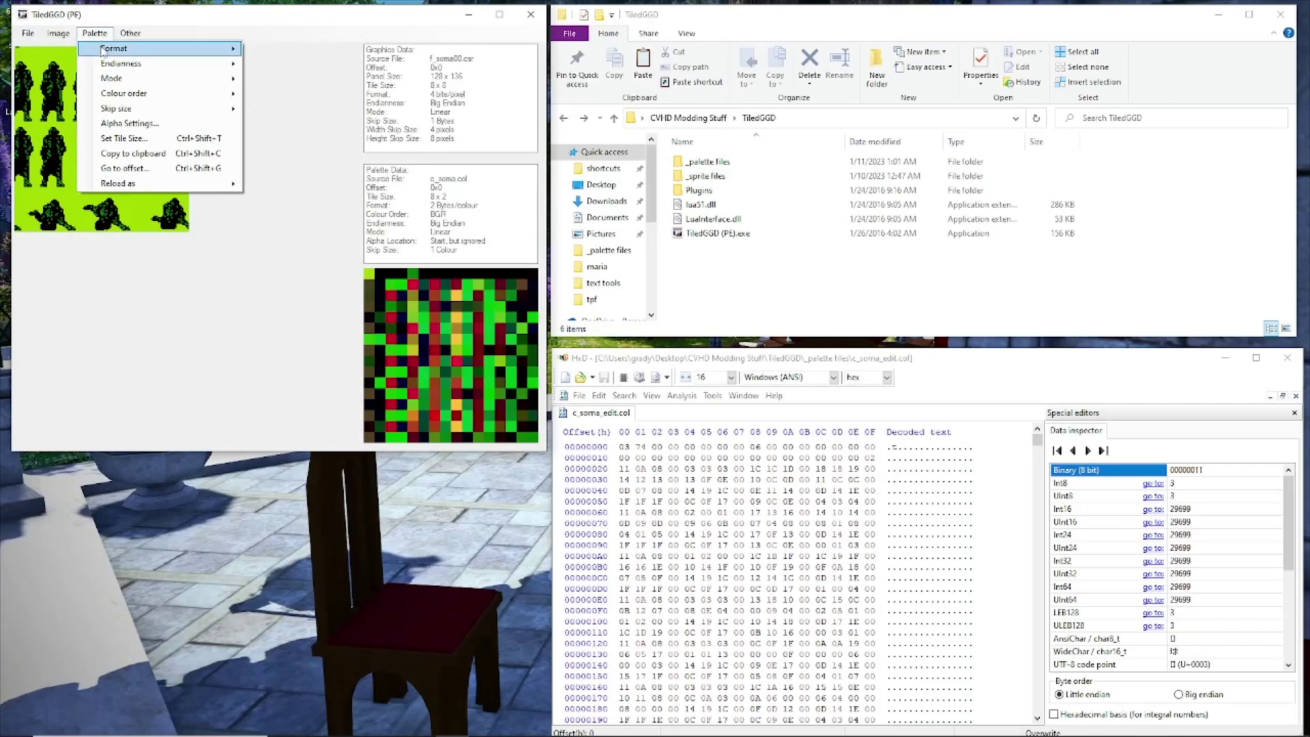
mouse_move(105, 49)
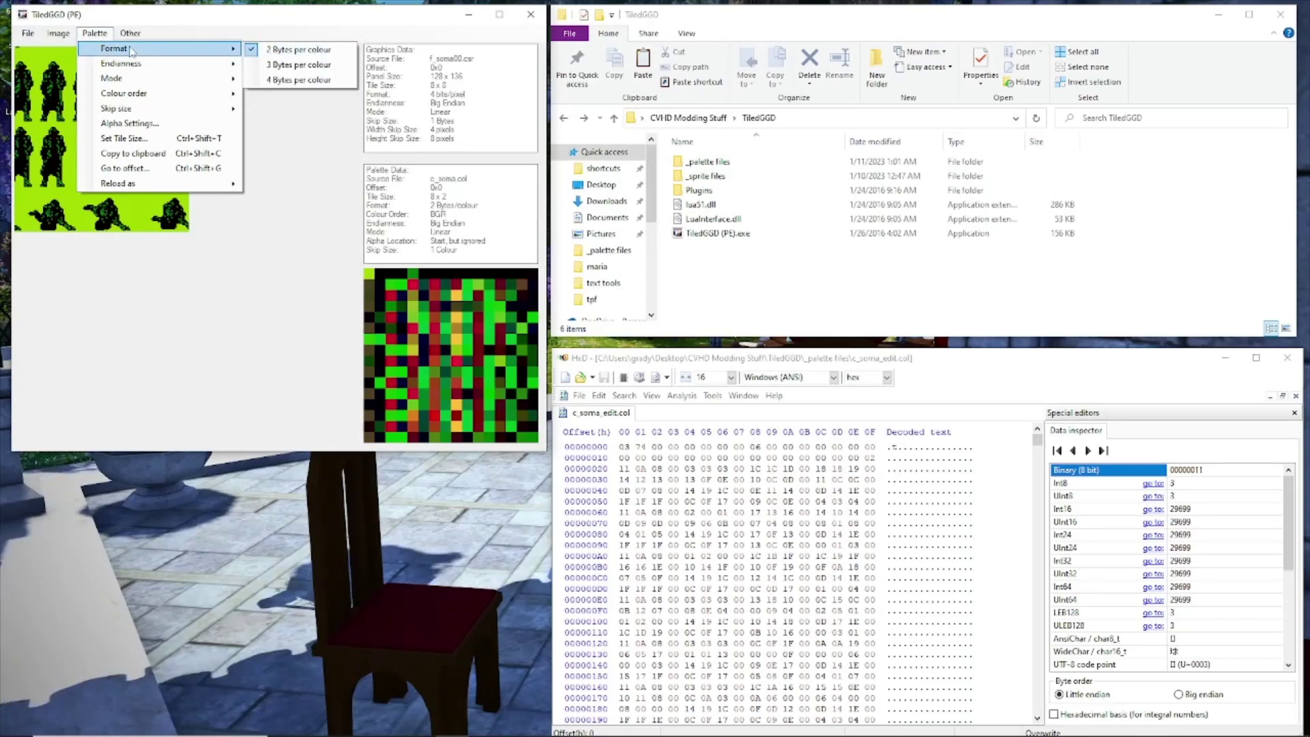
left_click(316, 83)
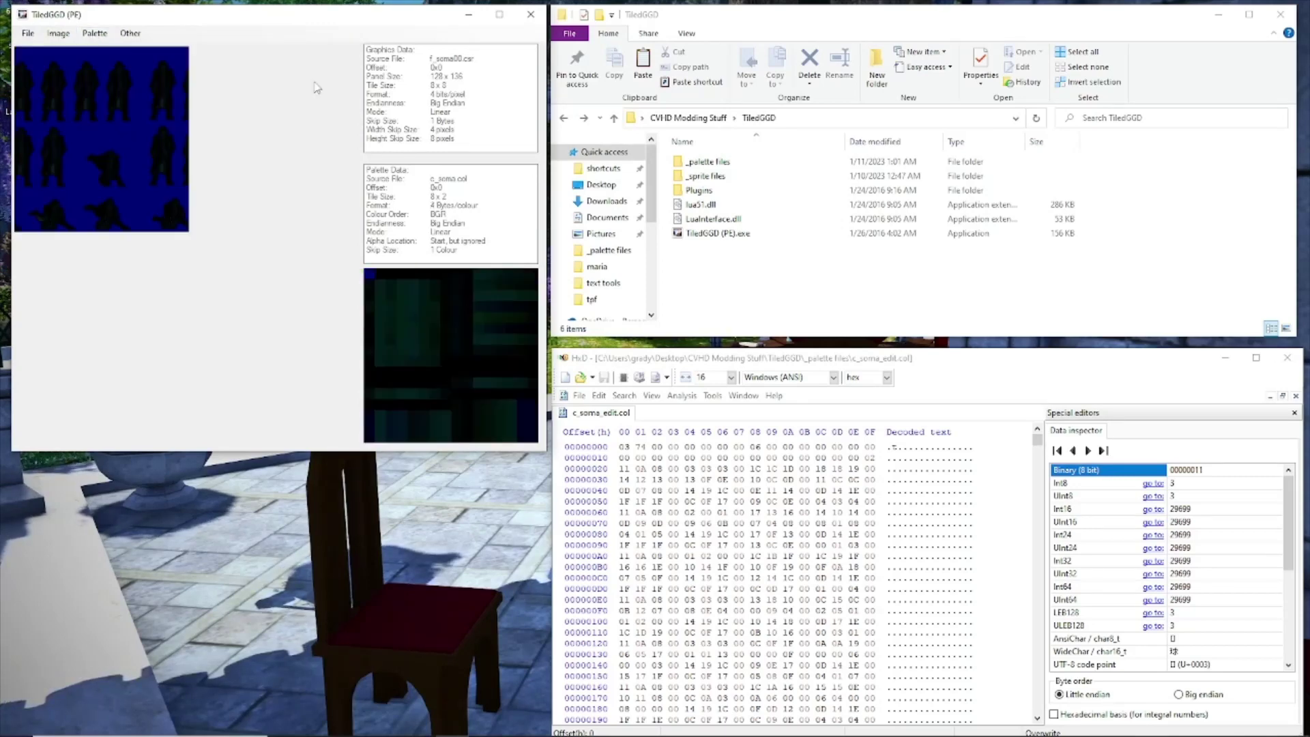
left_click(102, 36)
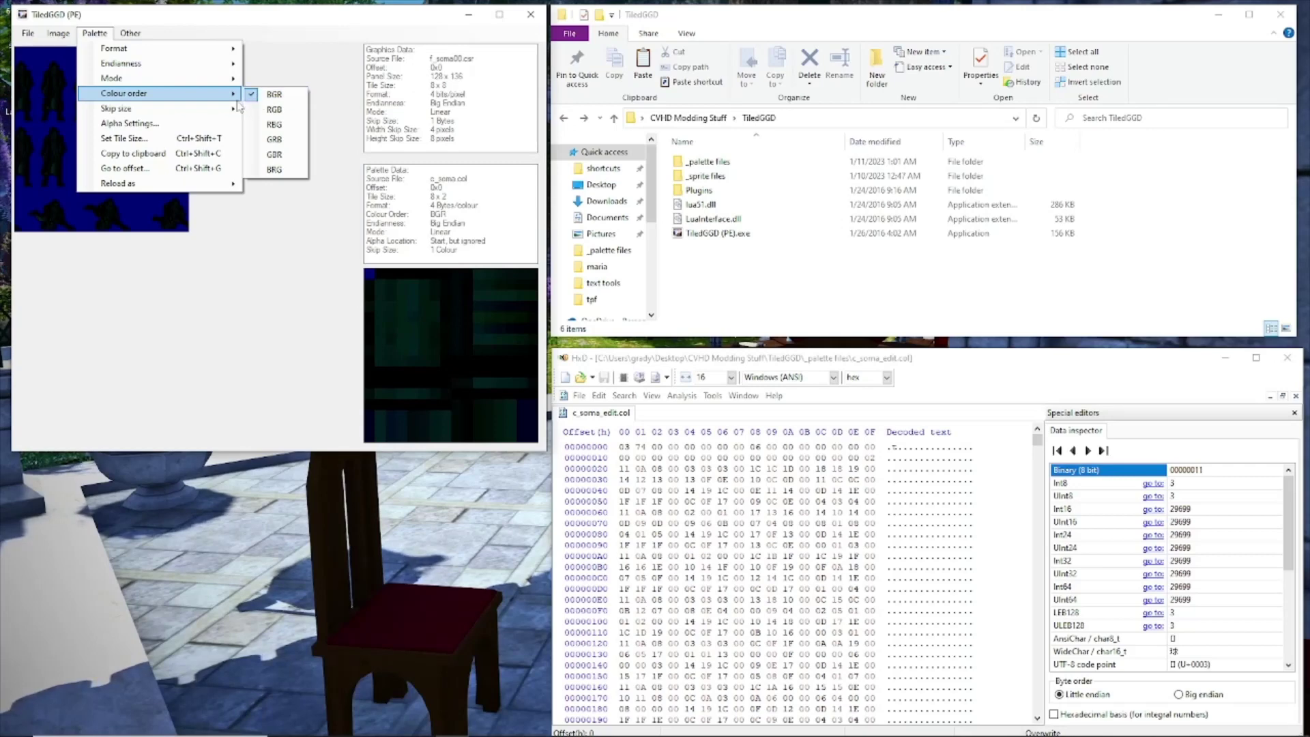
- Set the palette's alpha location to End
left_click(209, 124)
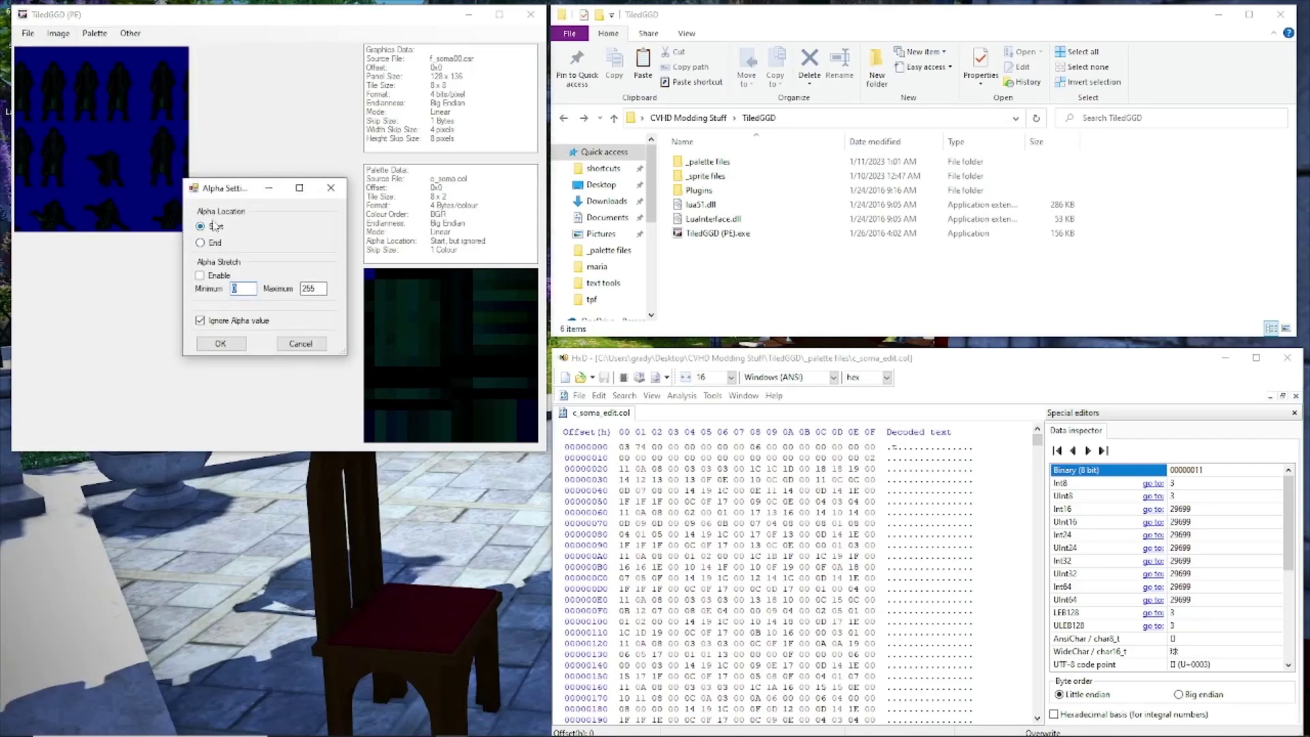
left_click(213, 243)
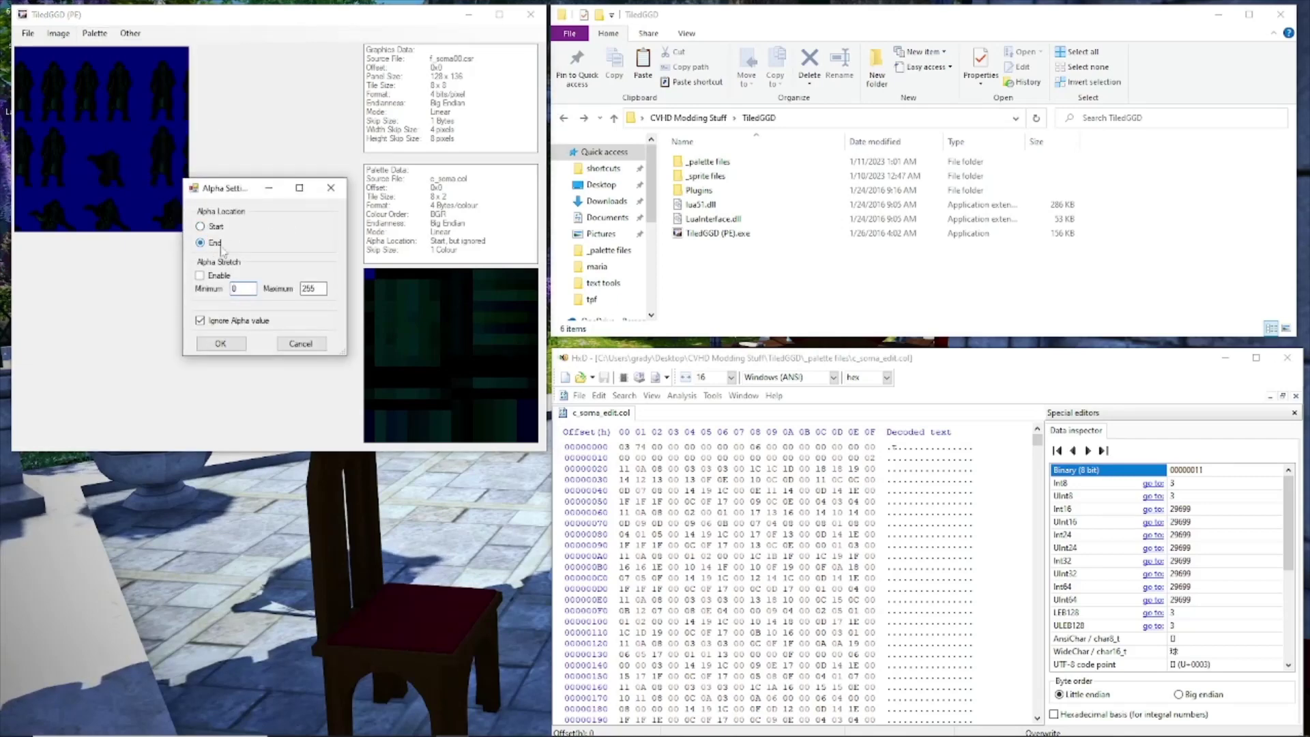
left_click(225, 344)
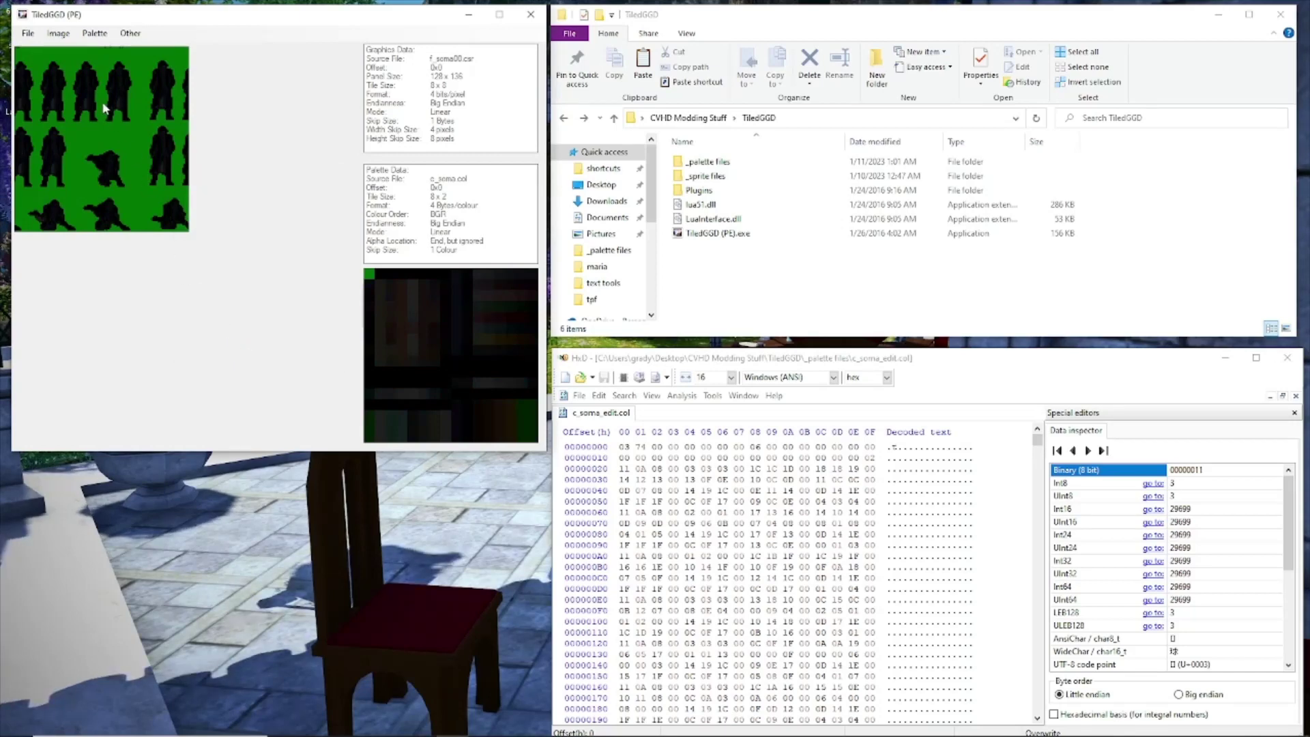
- Start the palette at offset 0x20
left_click(102, 38)
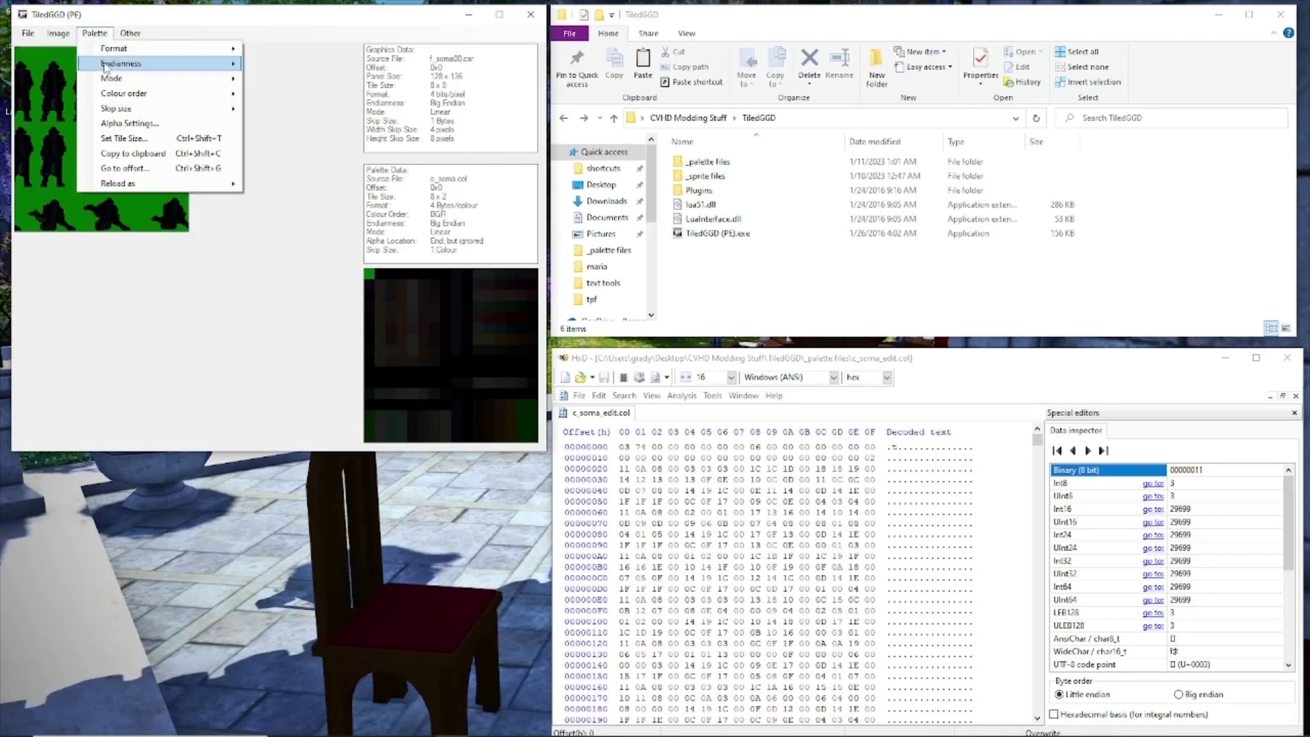
left_click(121, 168)
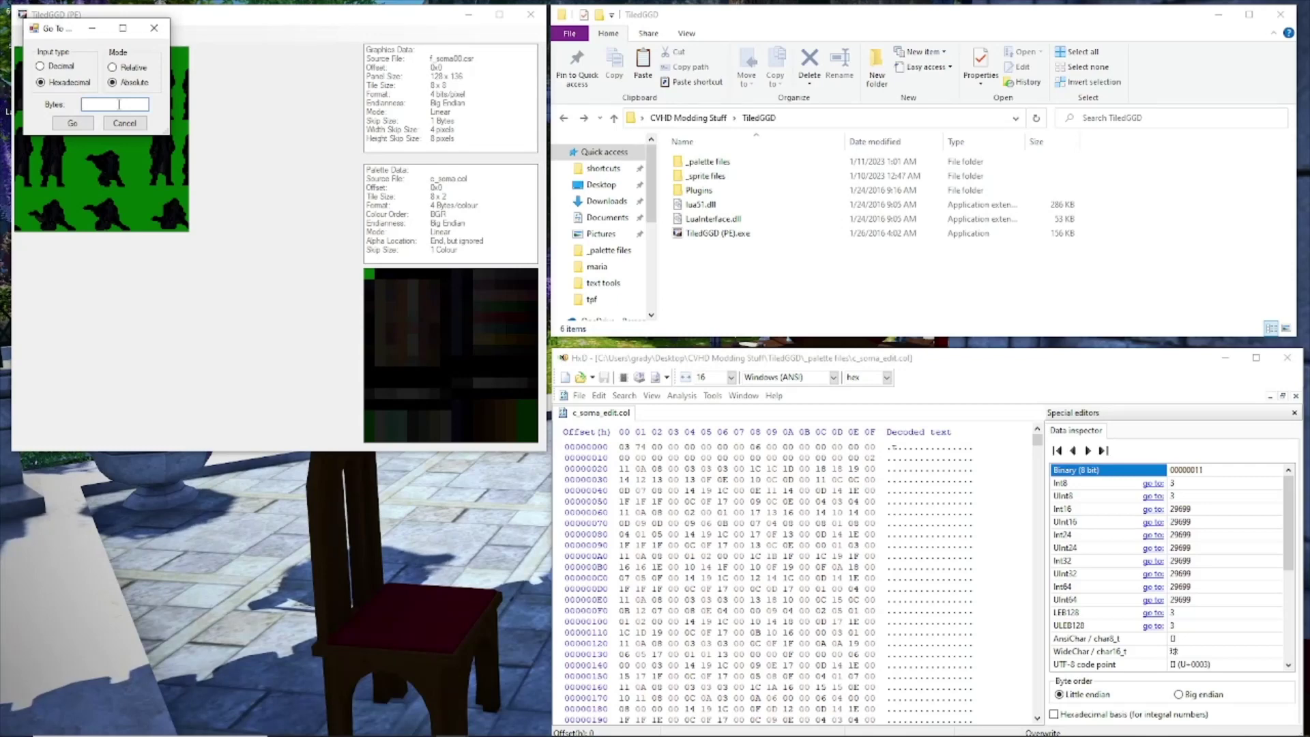
type("2")
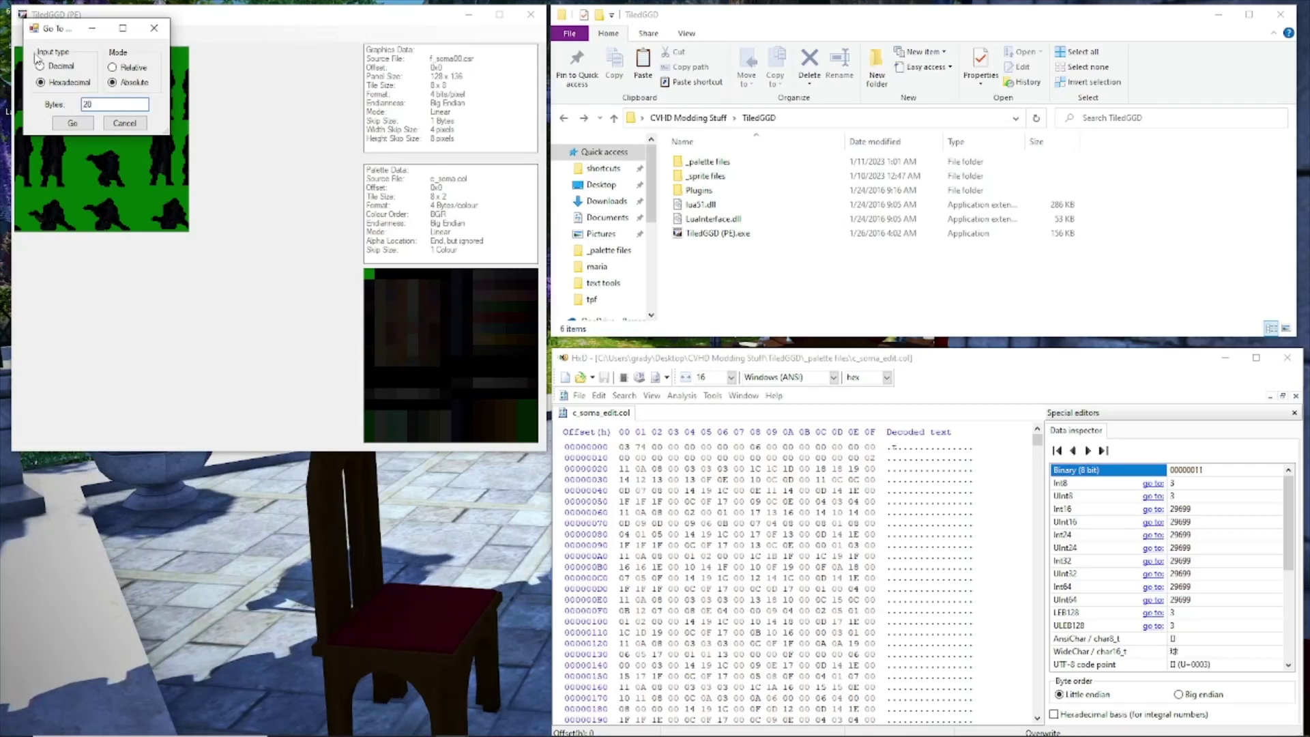
type("0")
left_click(72, 123)
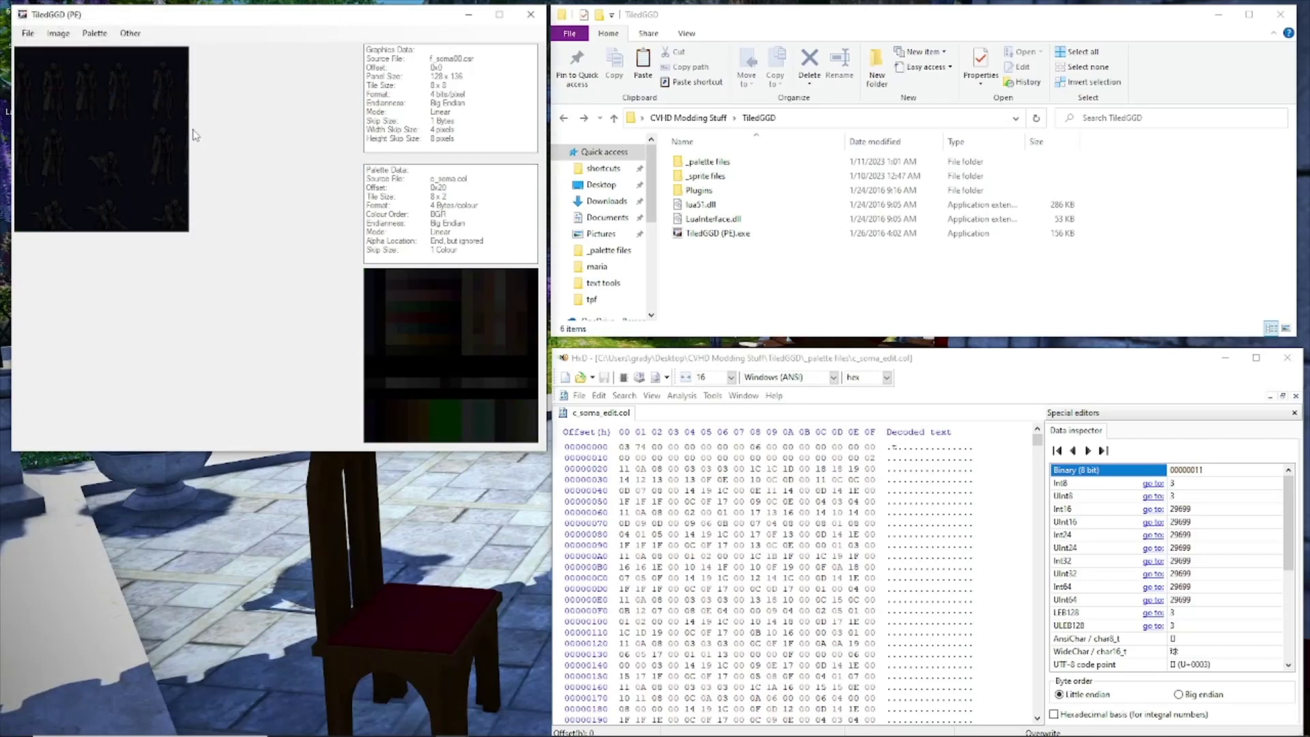
left_click(29, 38)
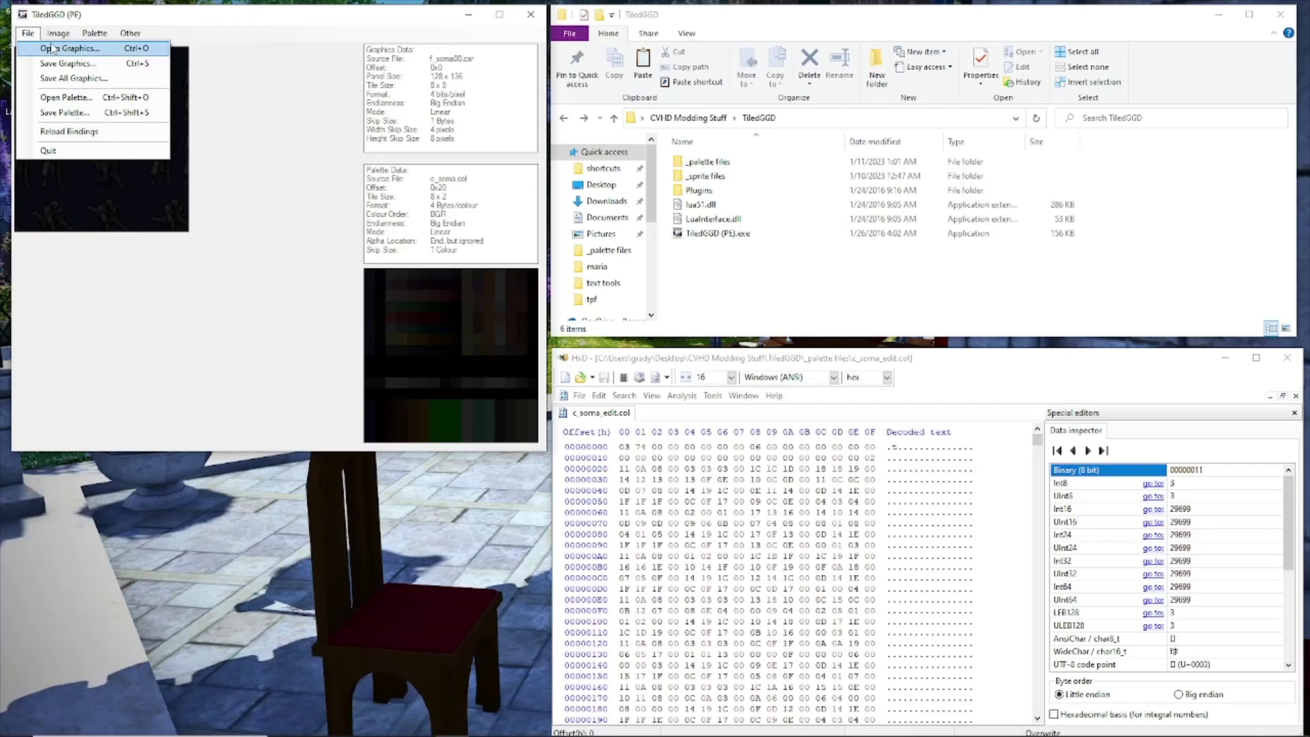
- Enlarge the sprite sheet zoom
mouse_move(58, 33)
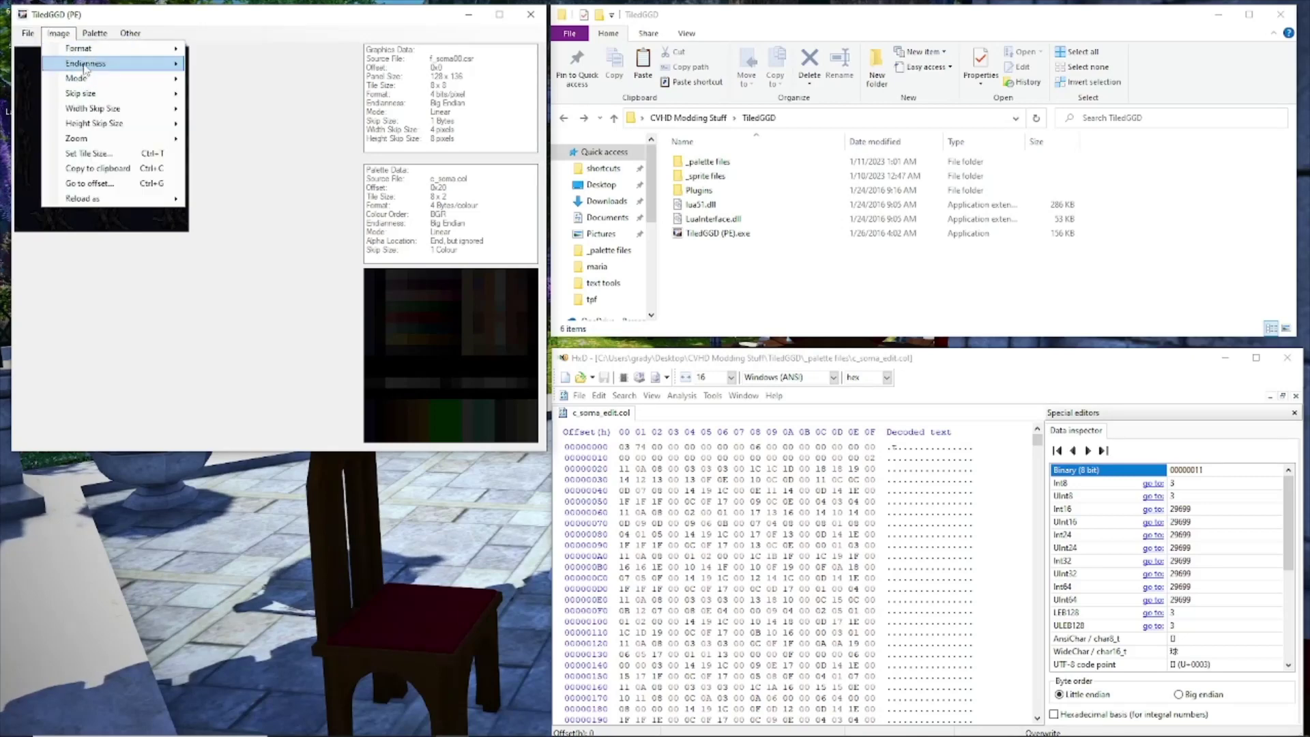
mouse_move(130, 138)
left_click(219, 172)
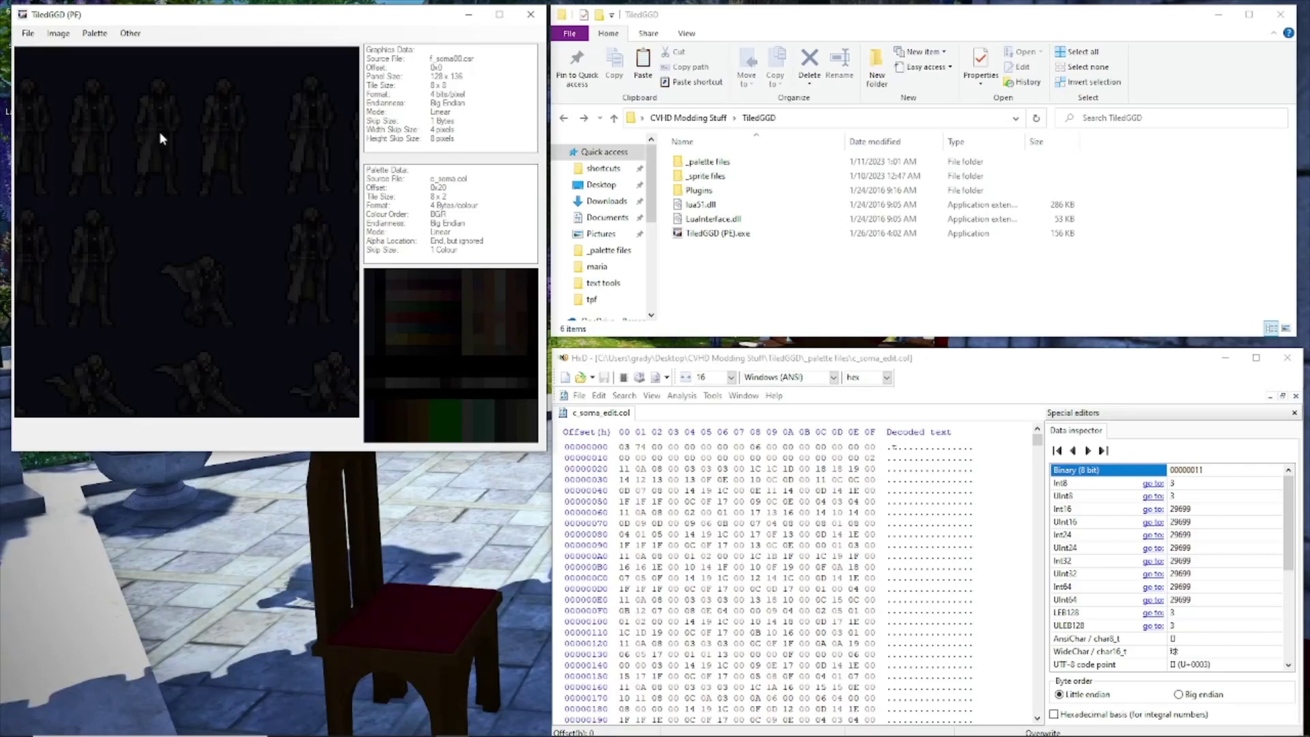
- Try palette offsets 0x40 and 0x30, then return to 0x20
left_click(94, 34)
left_click(94, 34)
left_click(94, 34)
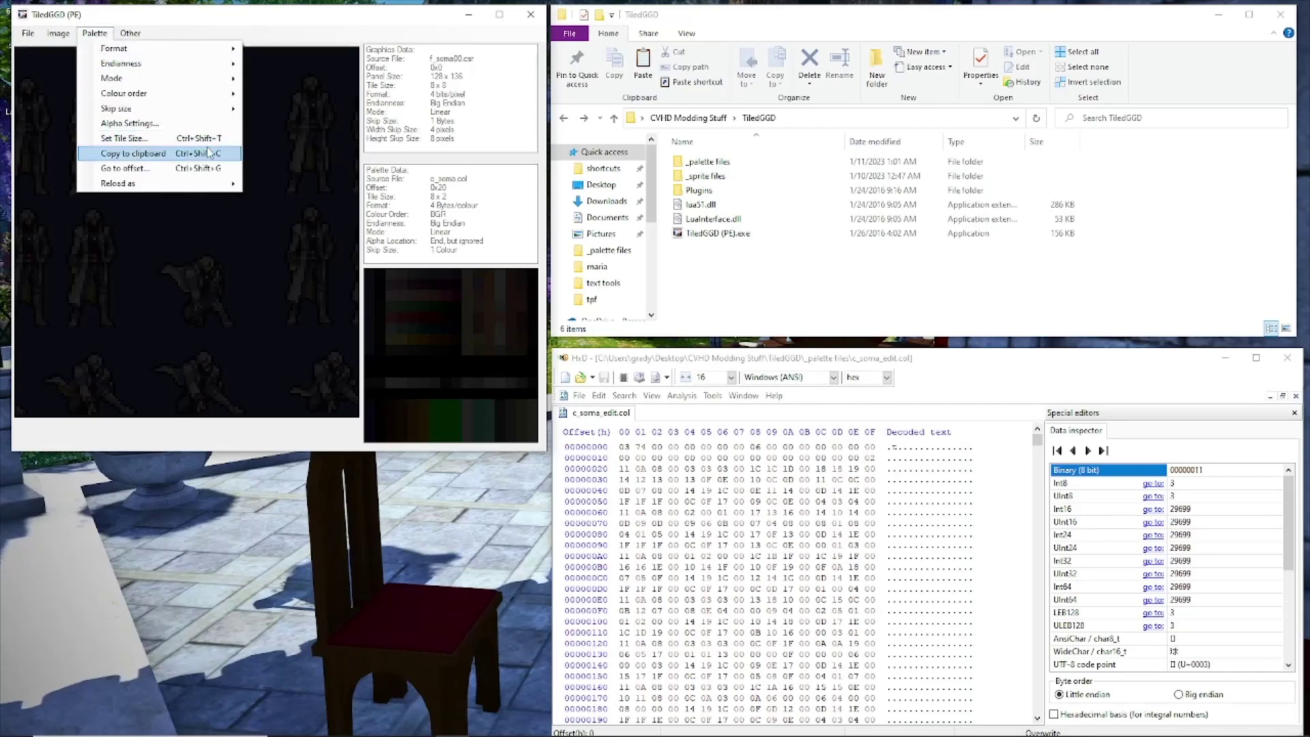
left_click(205, 168)
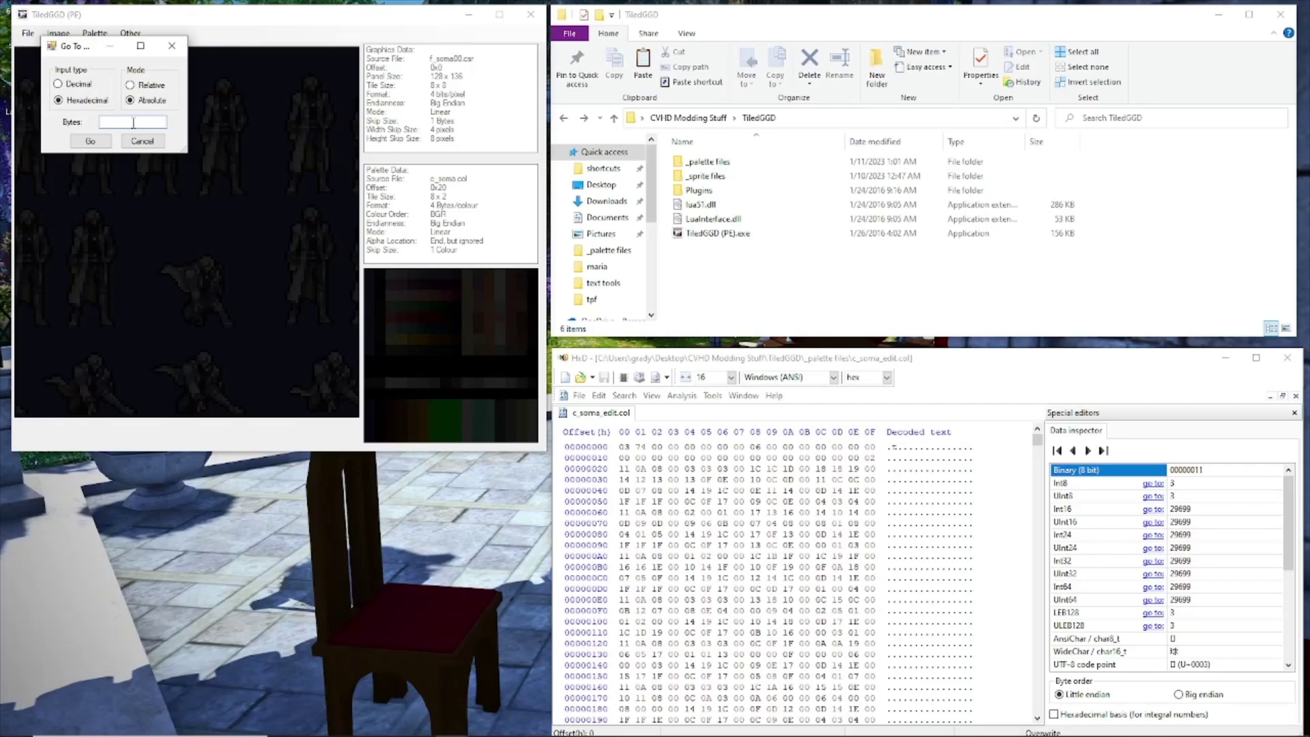
left_click(90, 141)
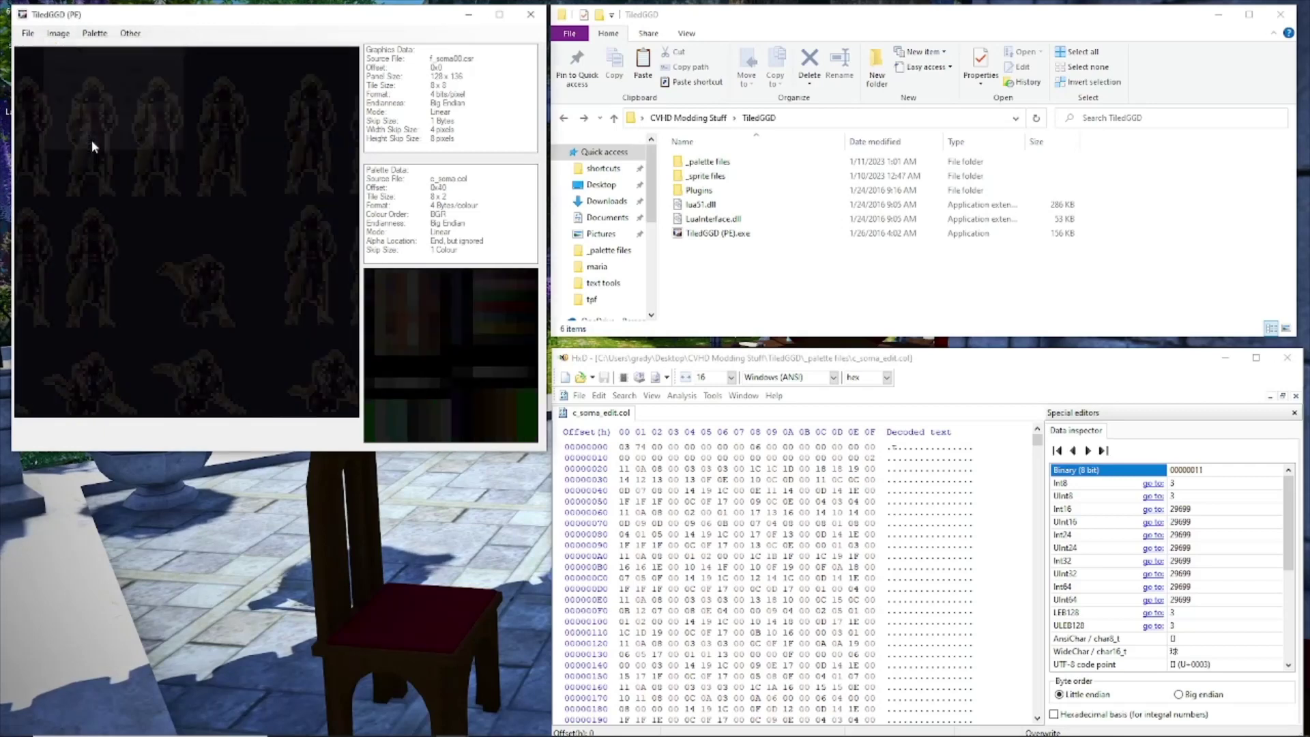
left_click(95, 34)
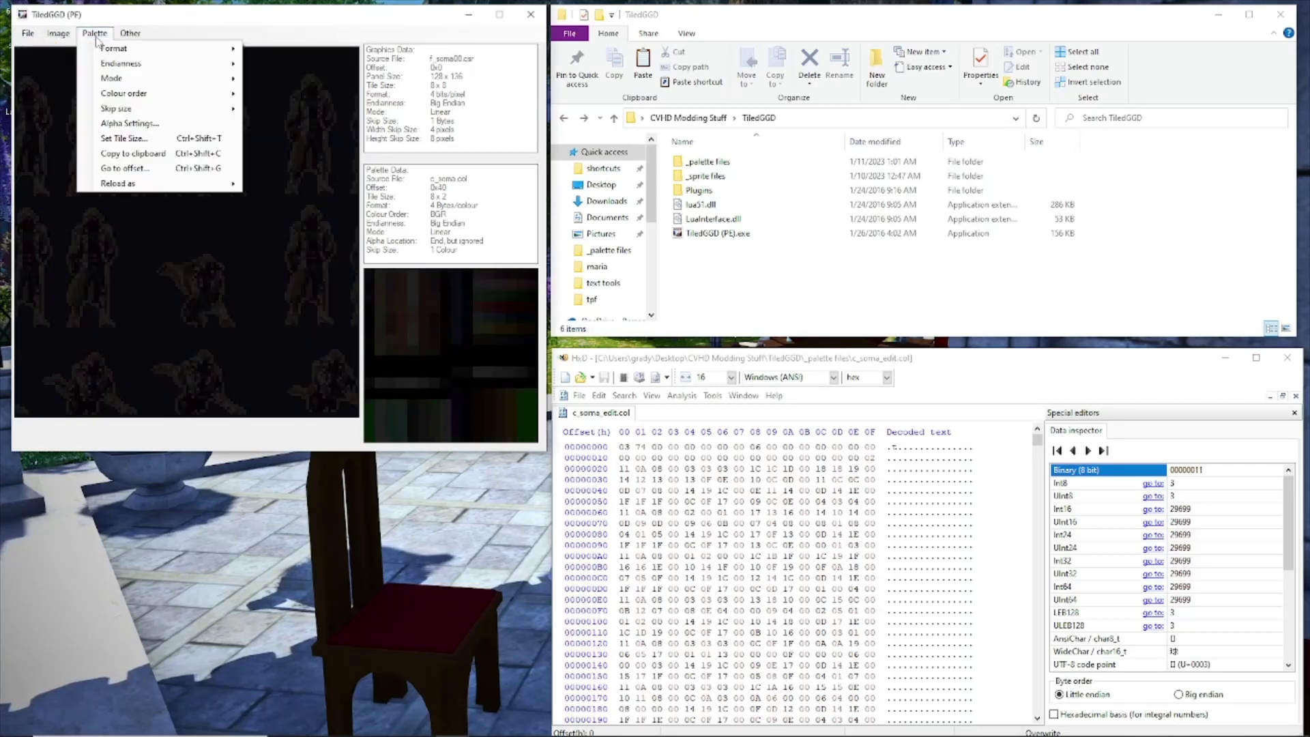
left_click(136, 167)
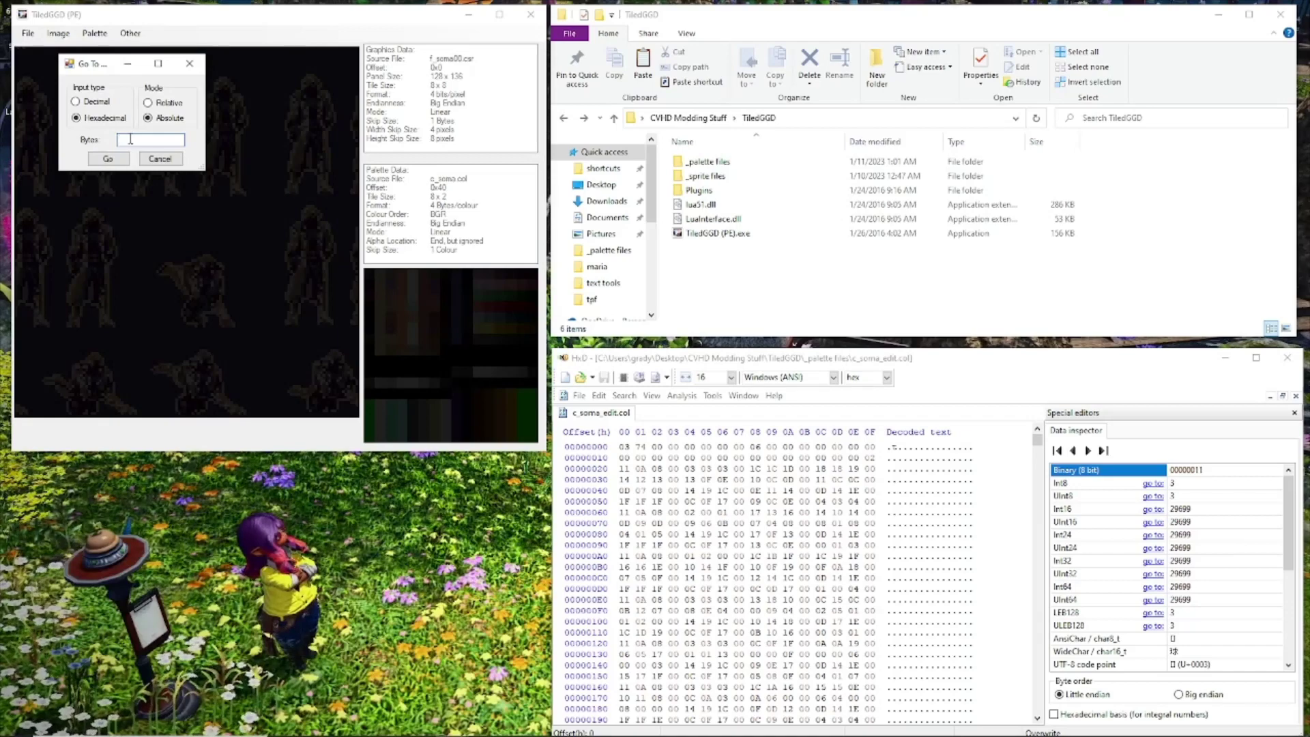
left_click(114, 159)
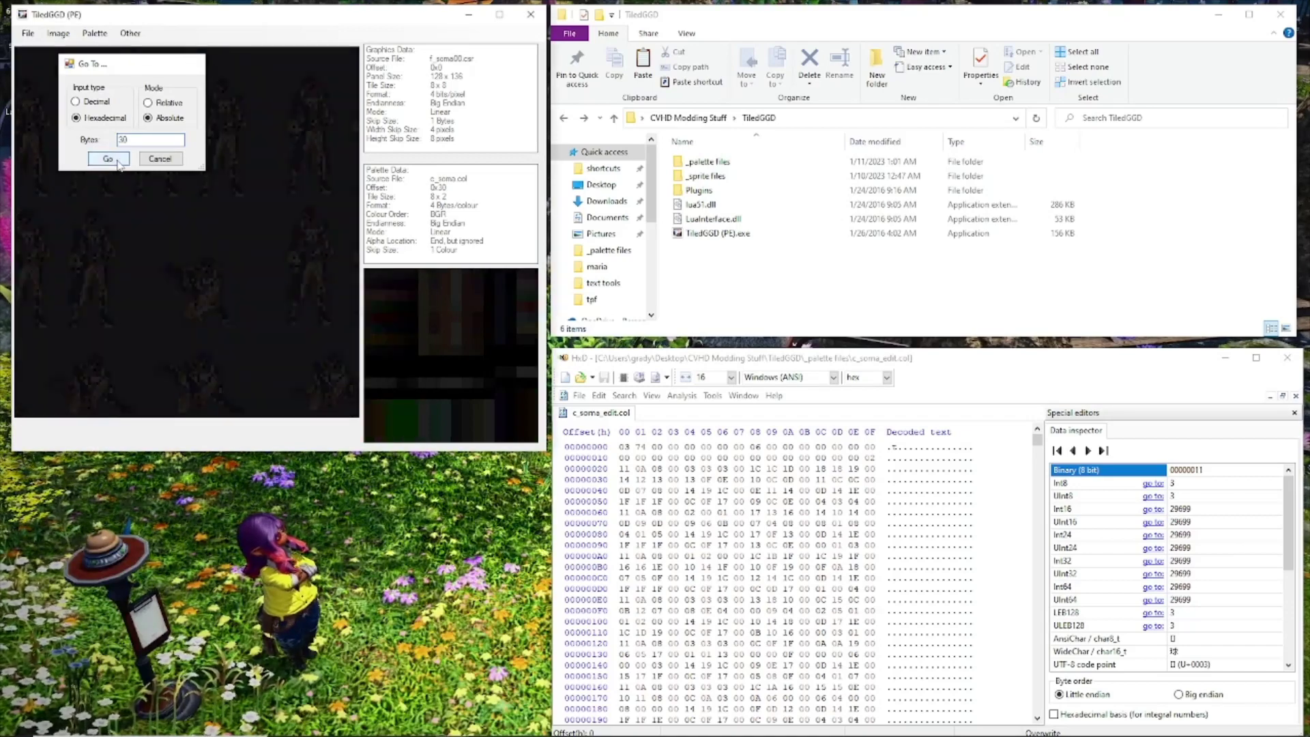
left_click(95, 33)
left_click(170, 168)
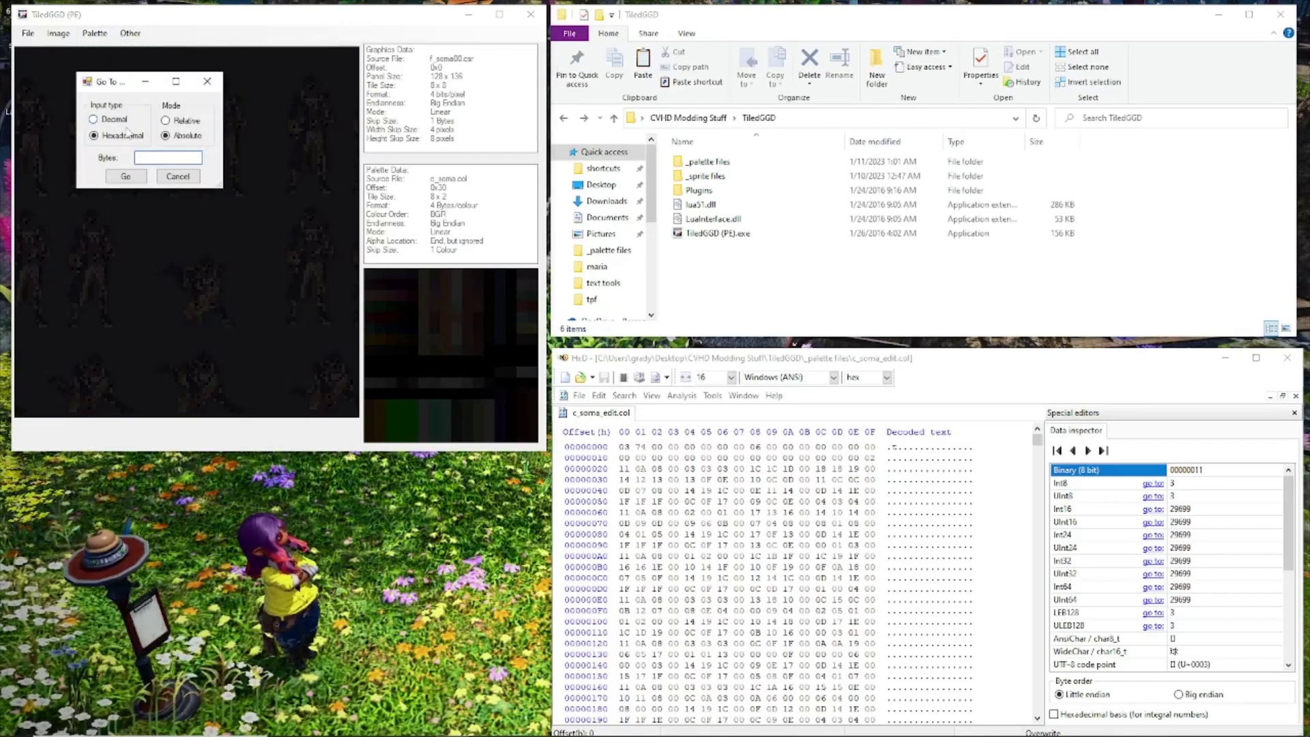
left_click(126, 176)
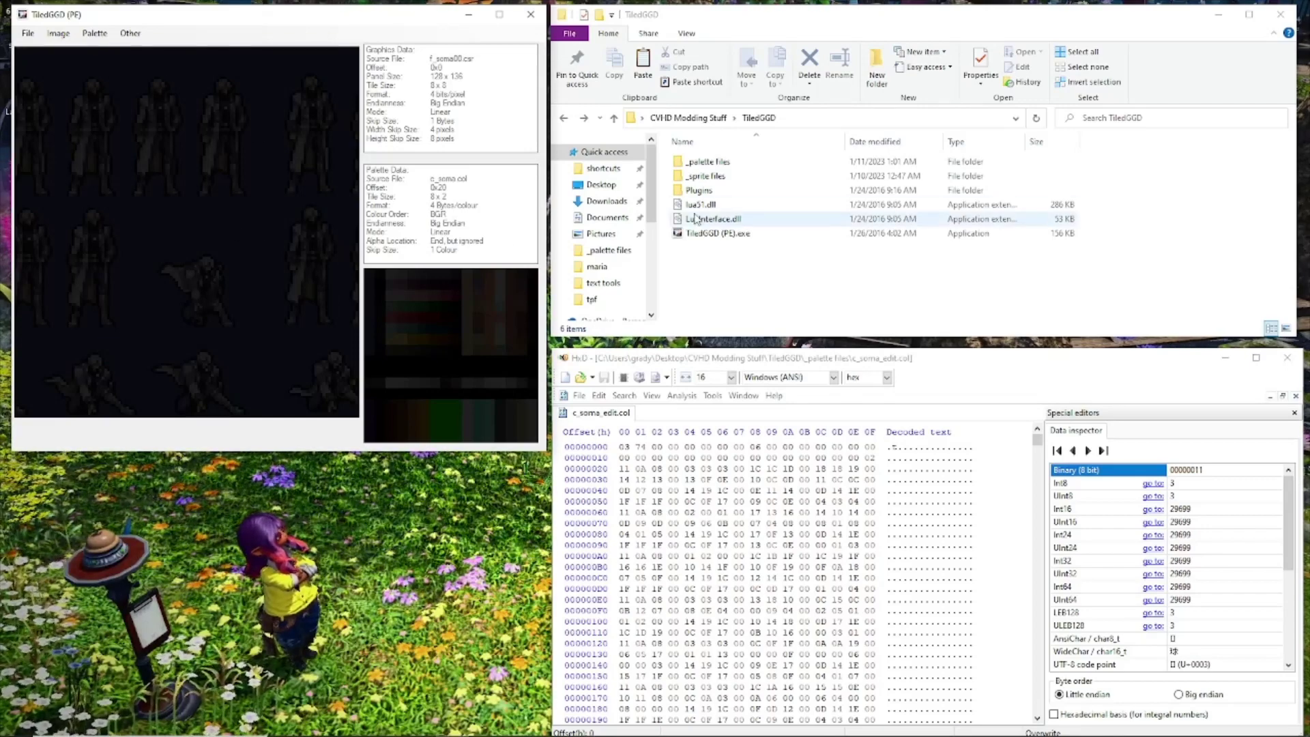
- Open the _palette files folder to list c_soma.col and c_soma_edit.col
double_click(706, 162)
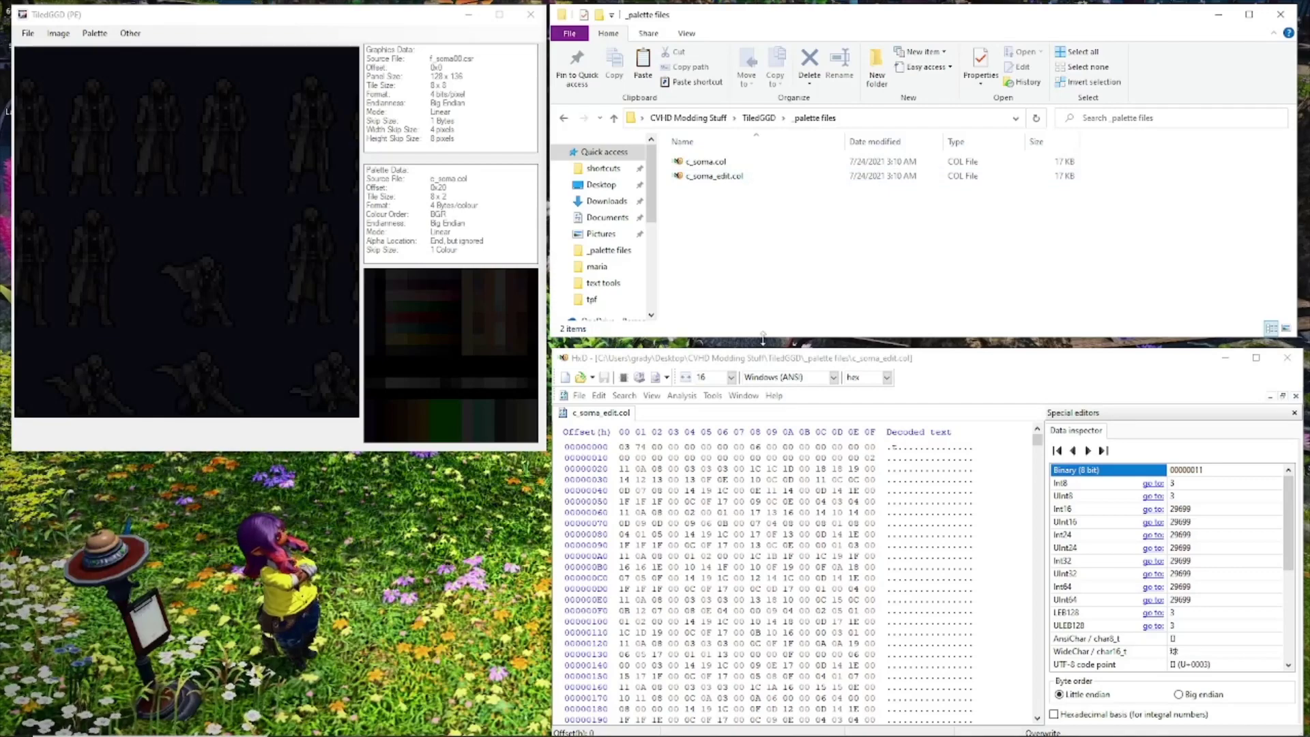
left_click_drag(764, 360, 761, 352)
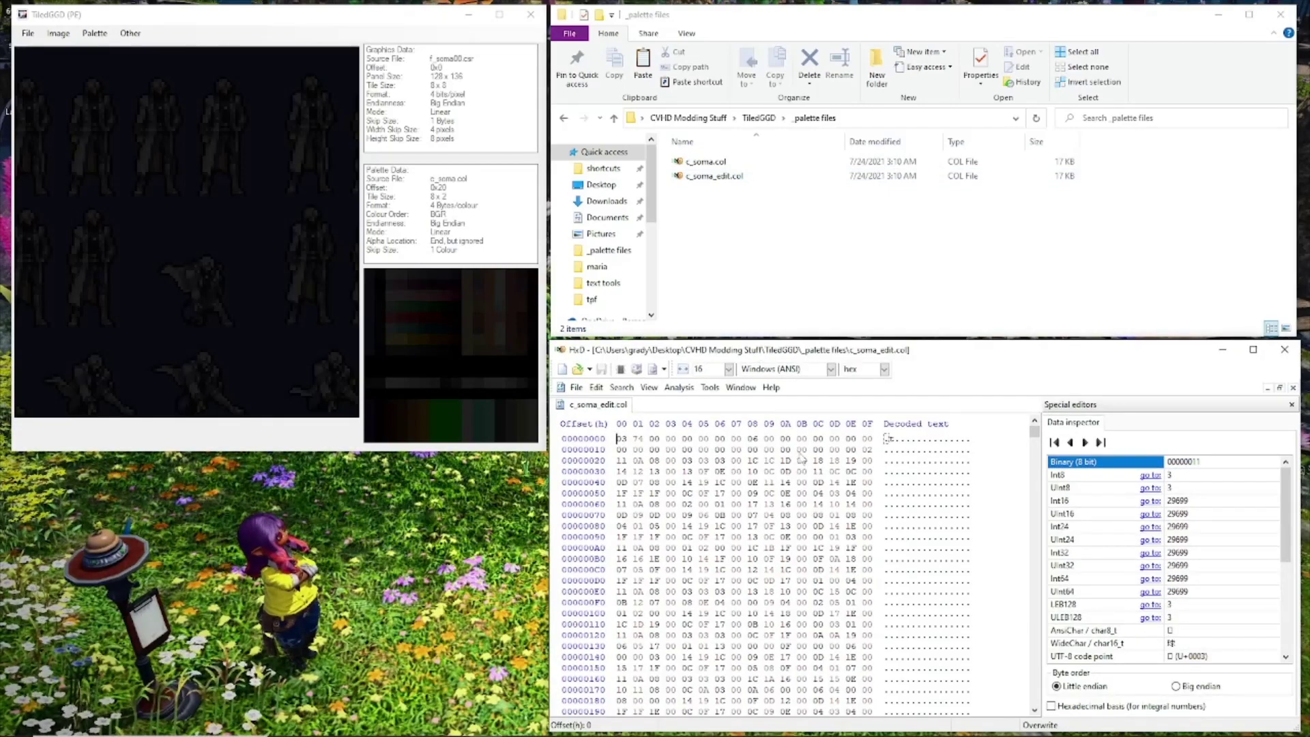
left_click_drag(621, 440, 879, 450)
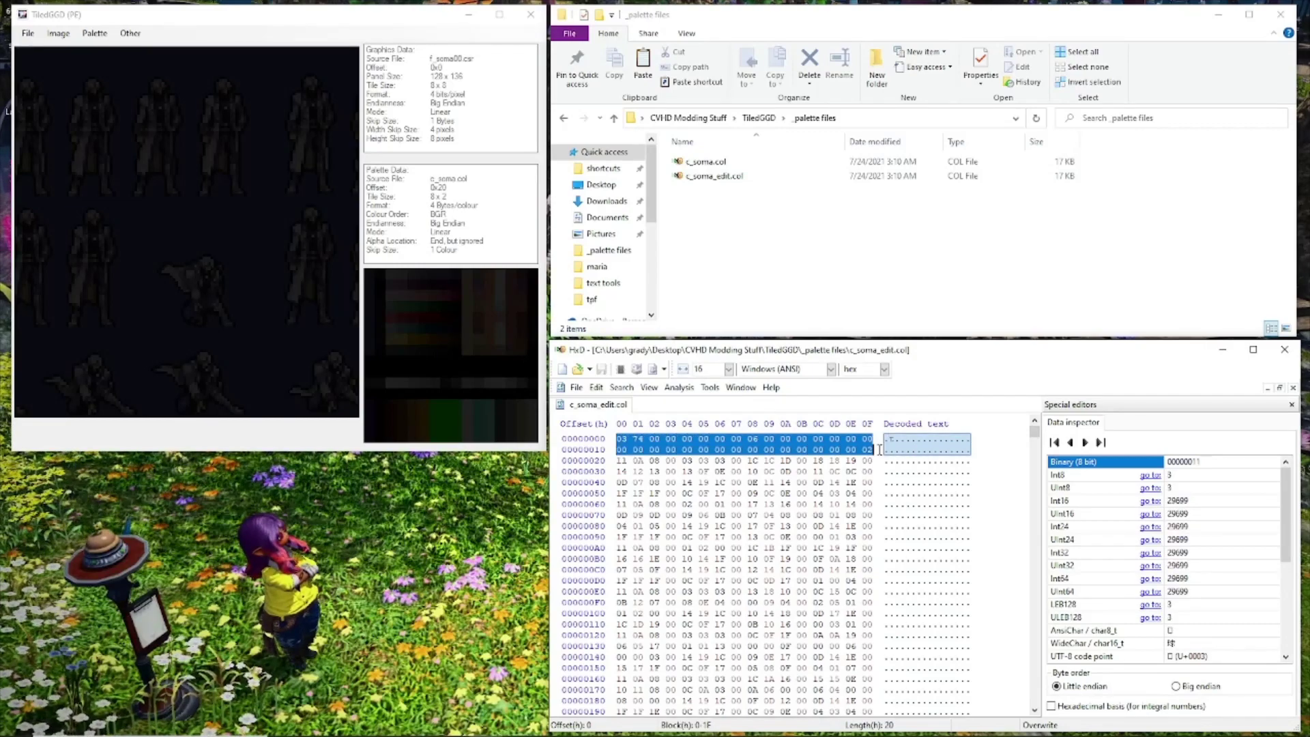
left_click(621, 461)
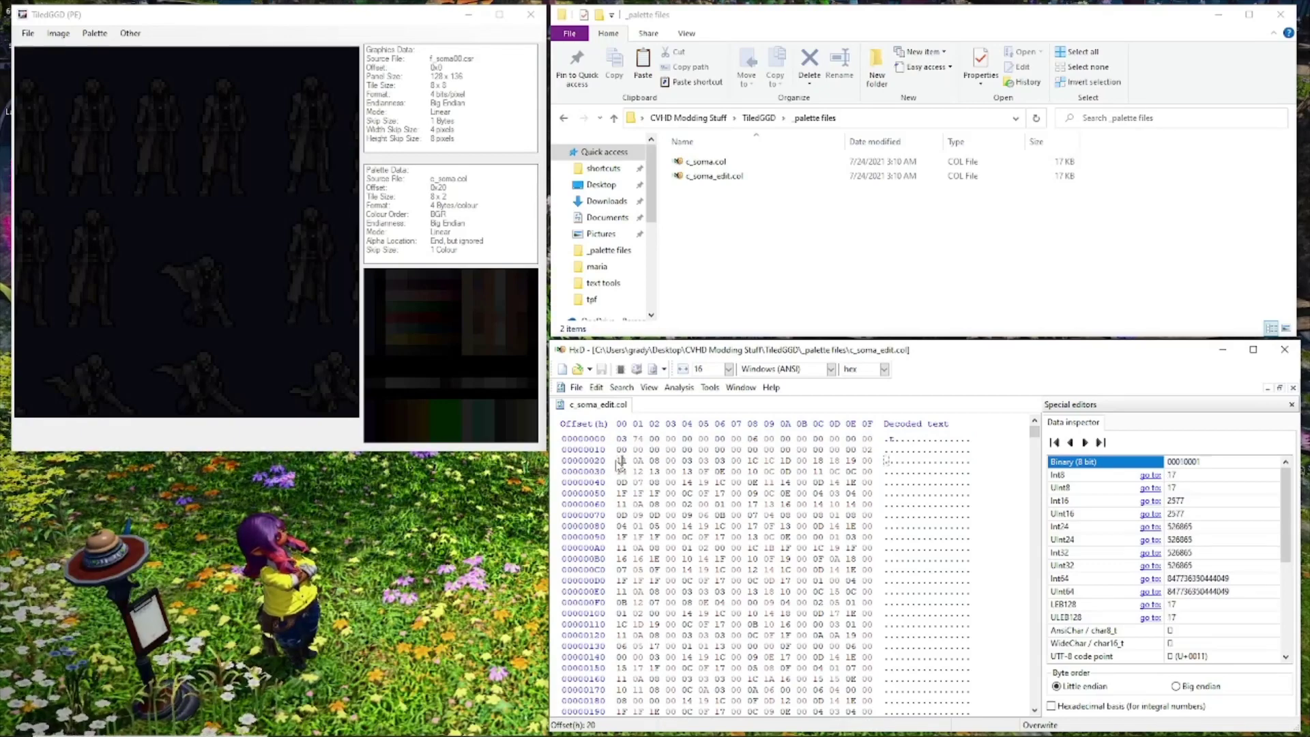
left_click_drag(622, 461, 679, 461)
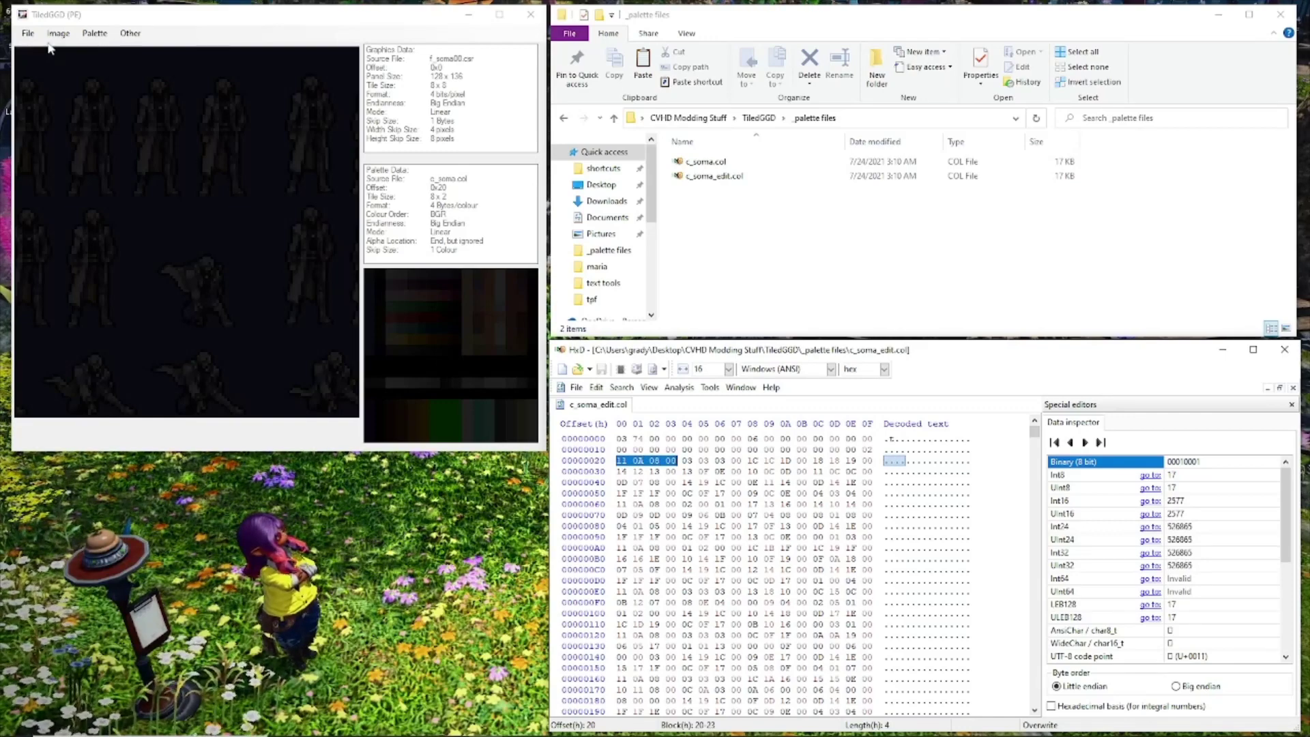
left_click(95, 33)
left_click(129, 34)
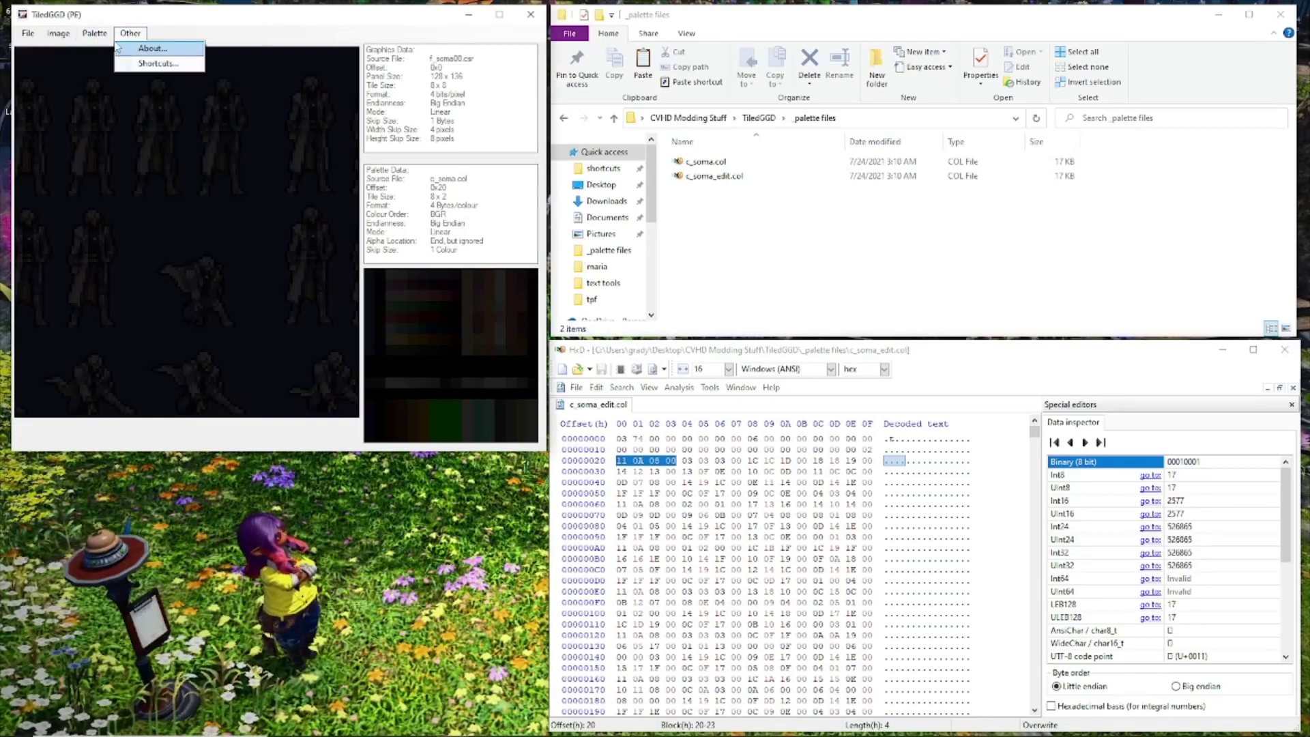
mouse_move(95, 33)
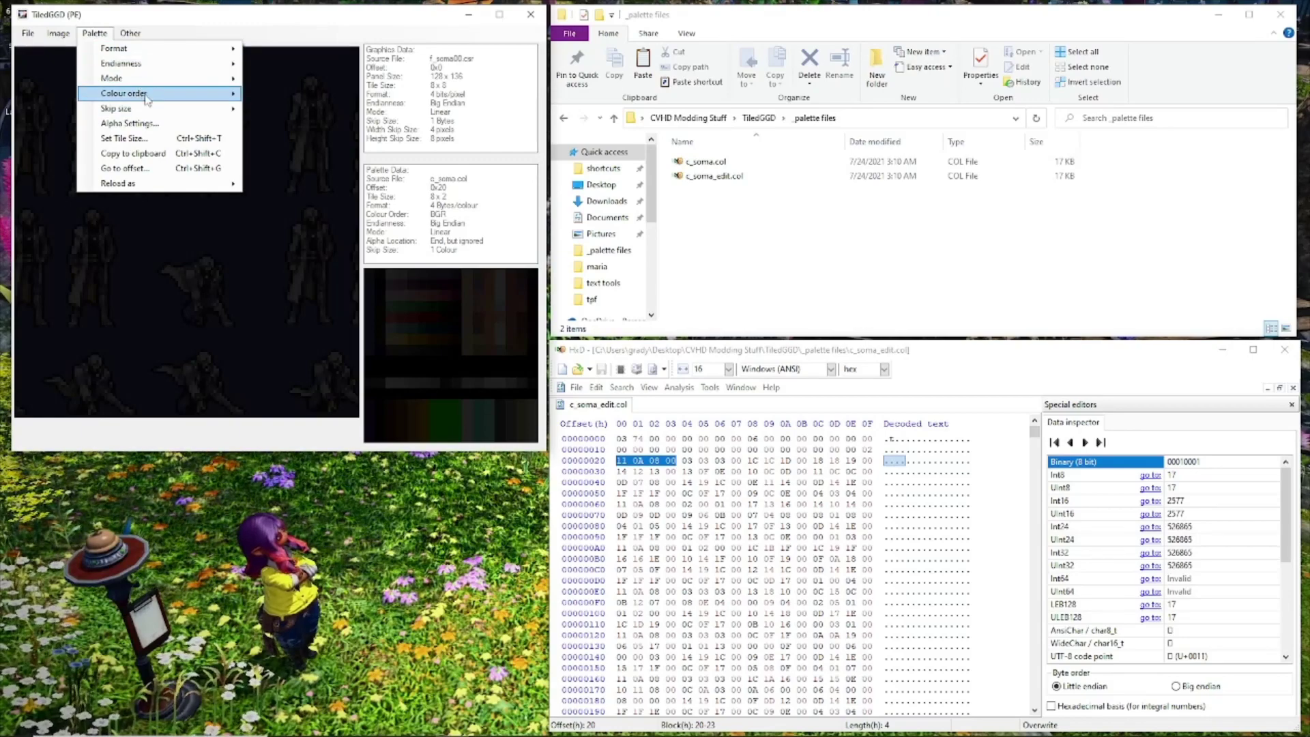
mouse_move(146, 99)
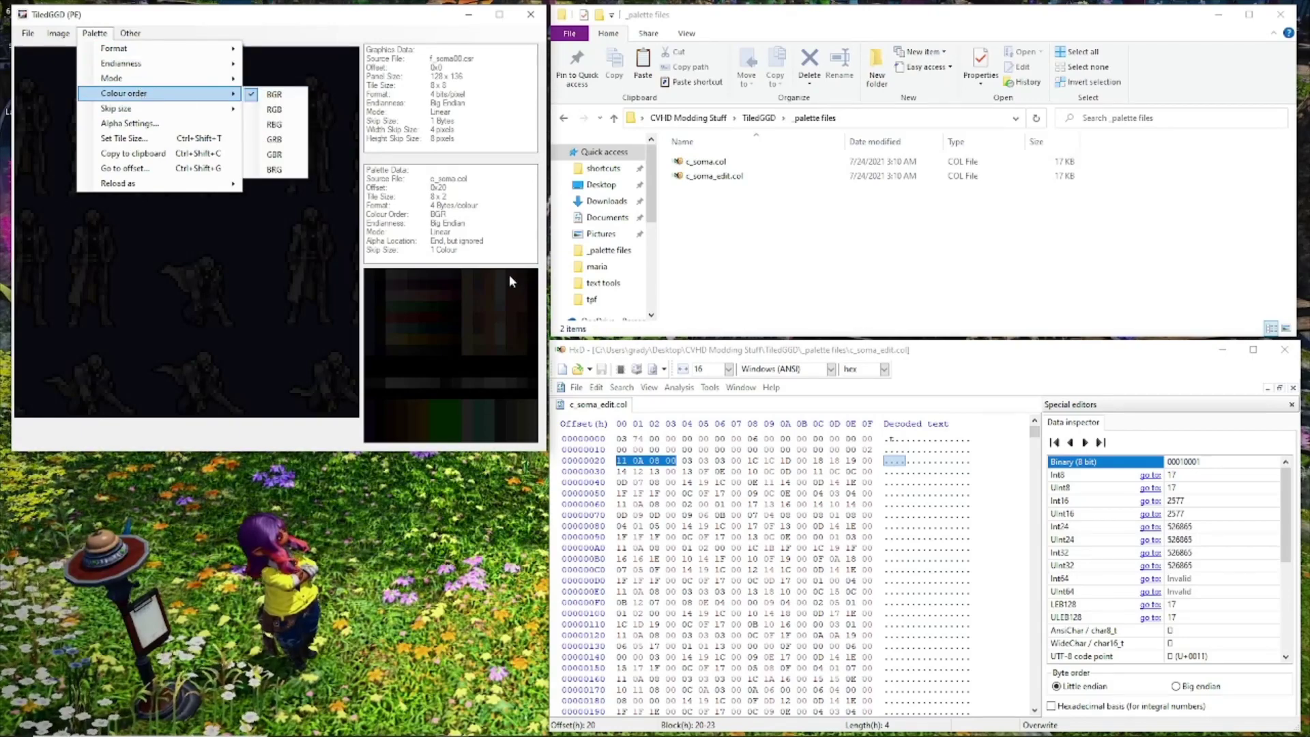
left_click(639, 351)
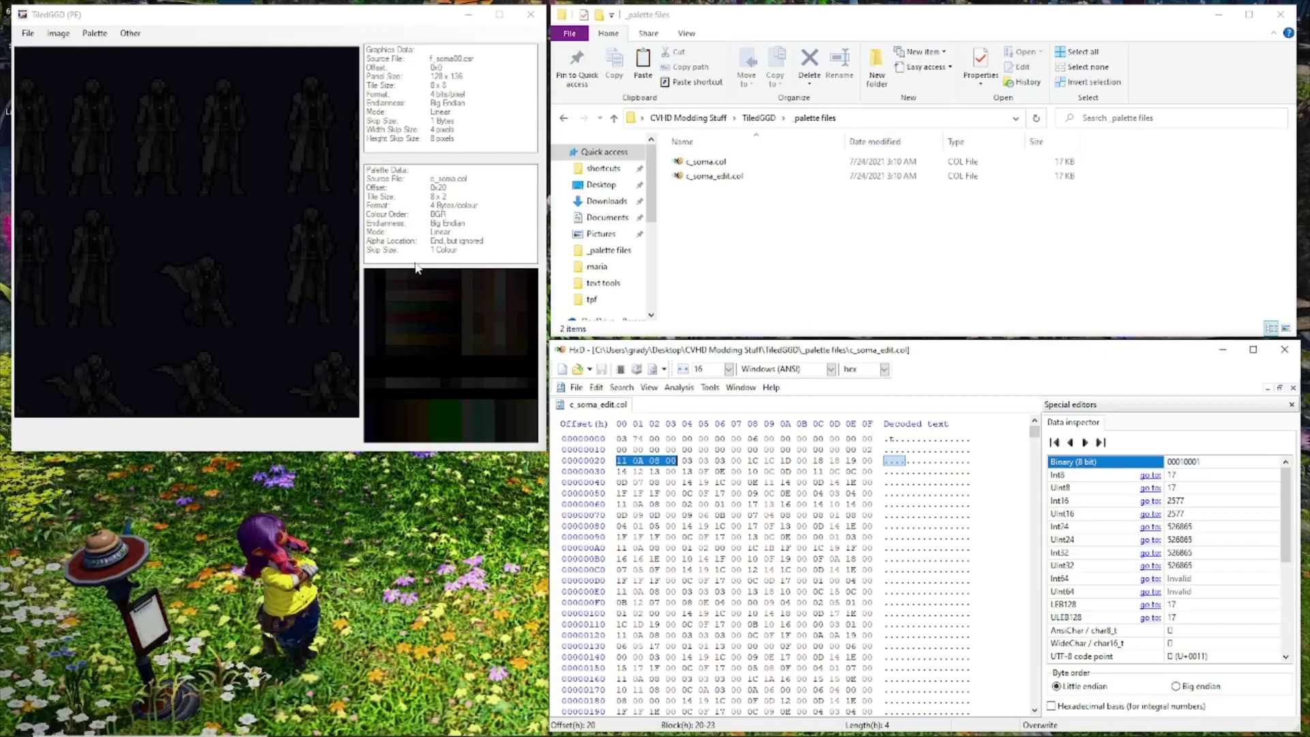
left_click(94, 33)
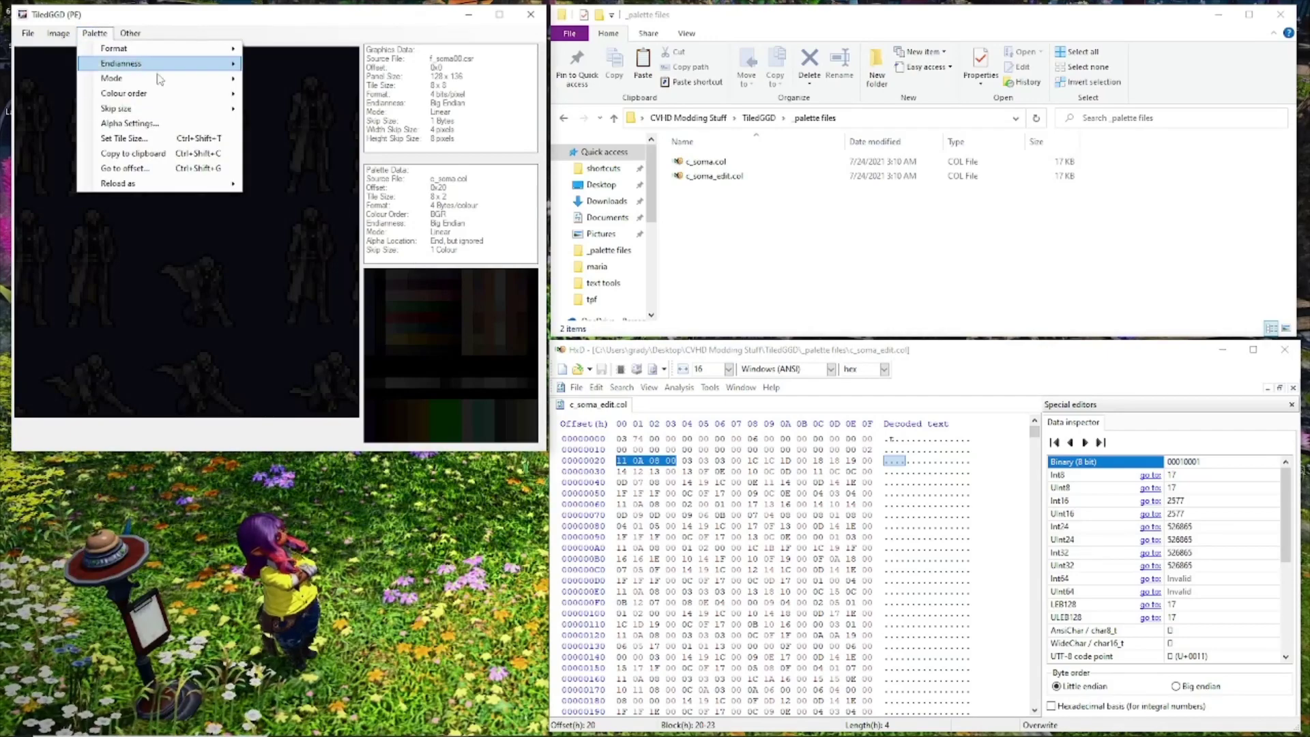
left_click(153, 124)
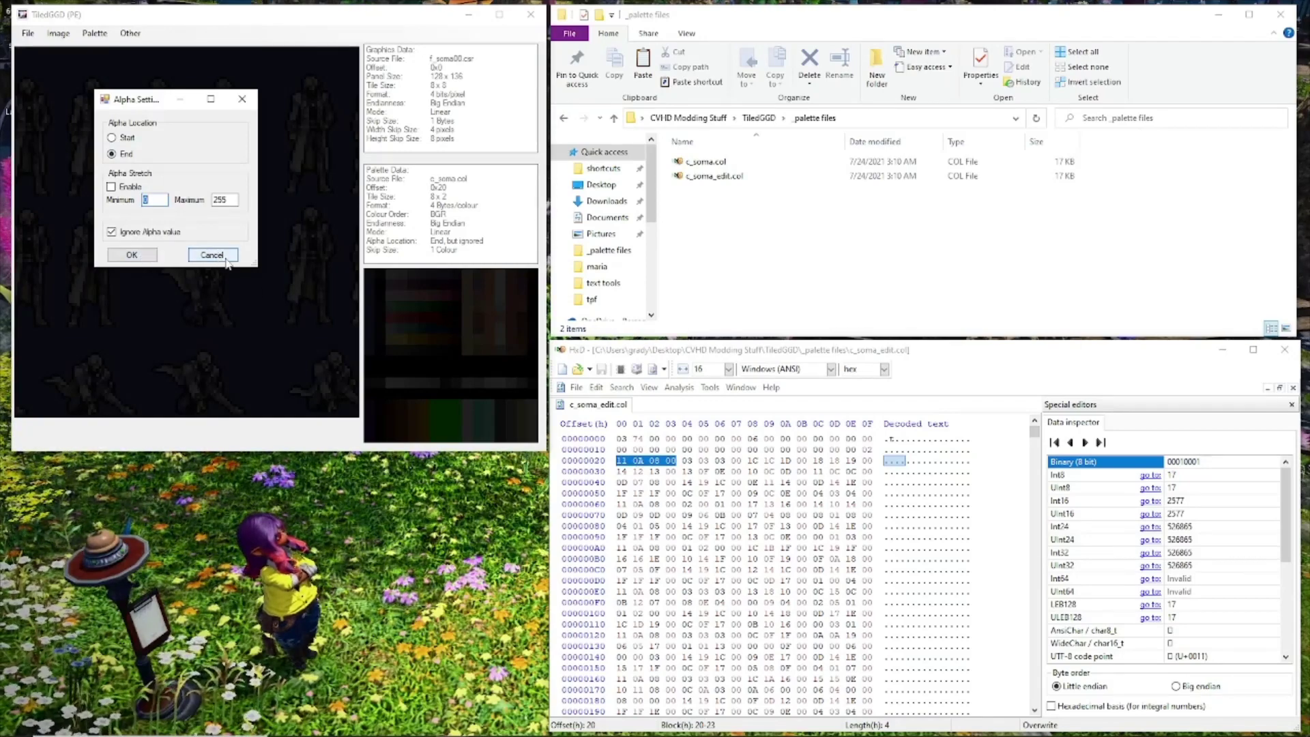
left_click(227, 262)
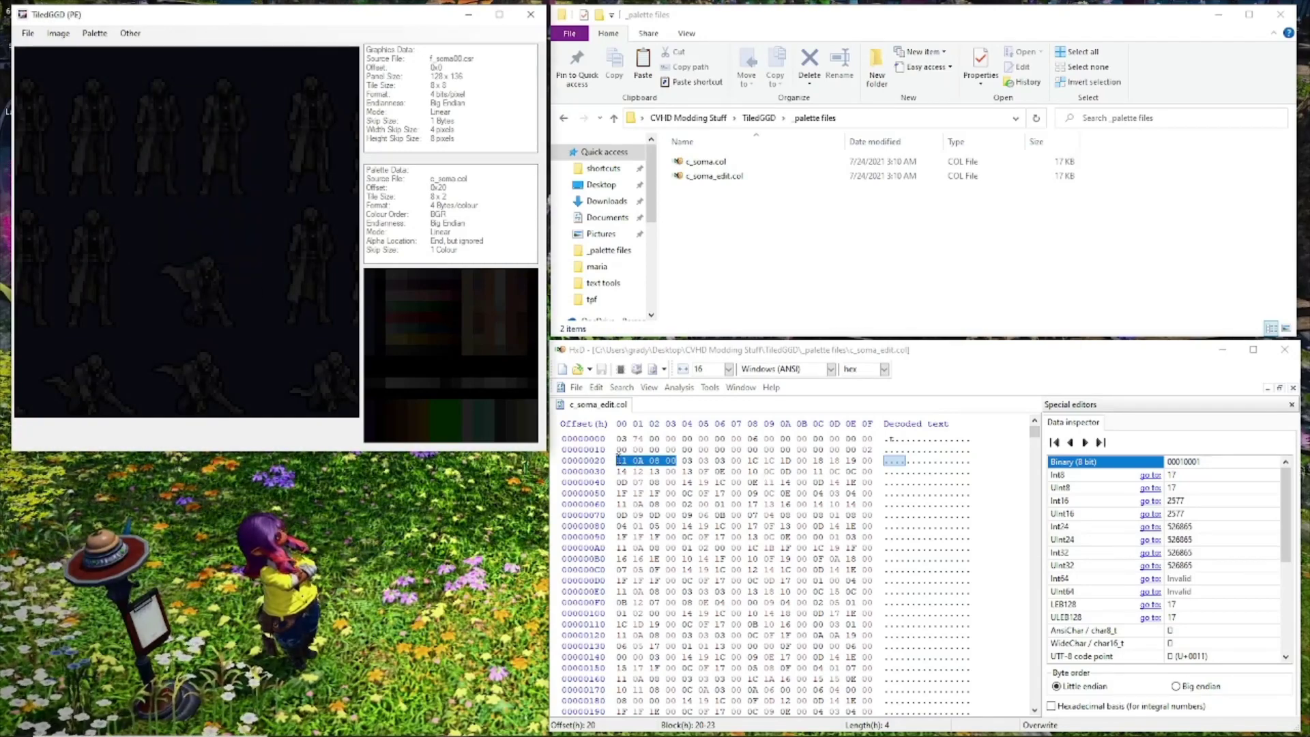
left_click(622, 461)
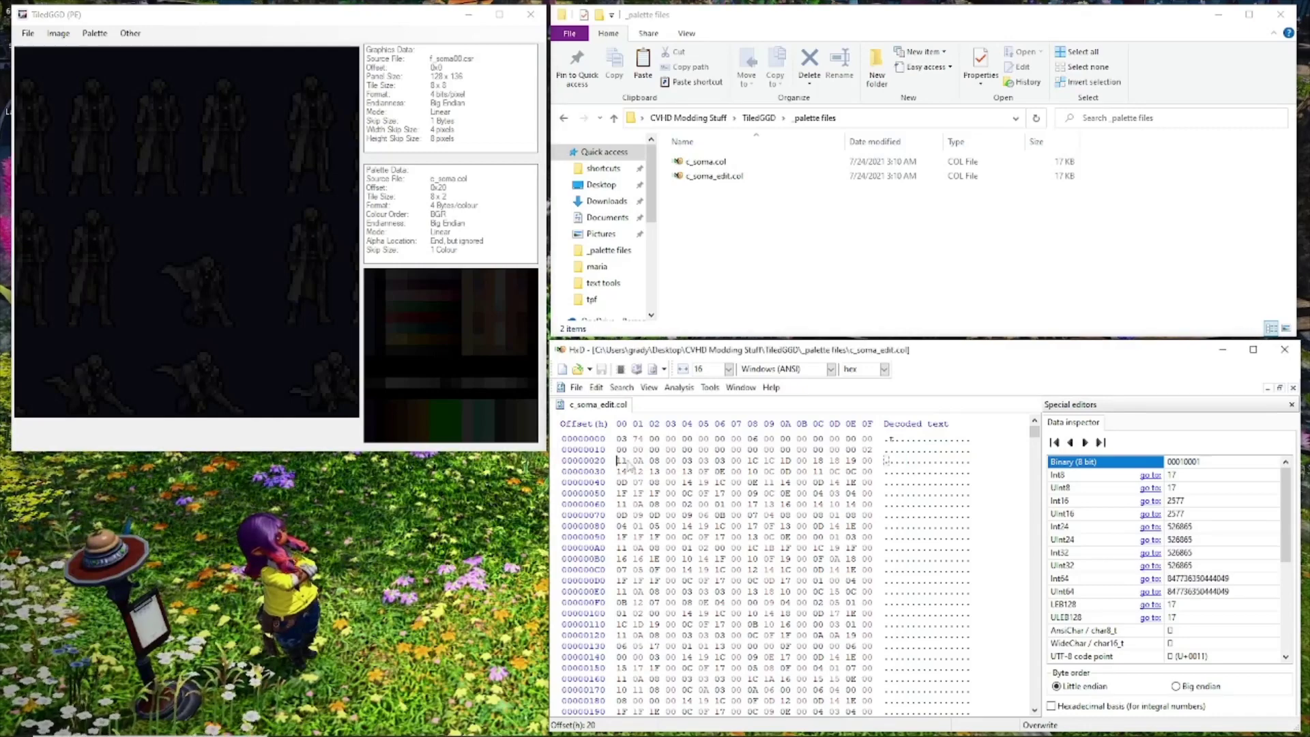
- Check the colour entries at 0x20–0x2C, then select bytes 0x20 through 0x5F
left_click_drag(618, 462, 677, 462)
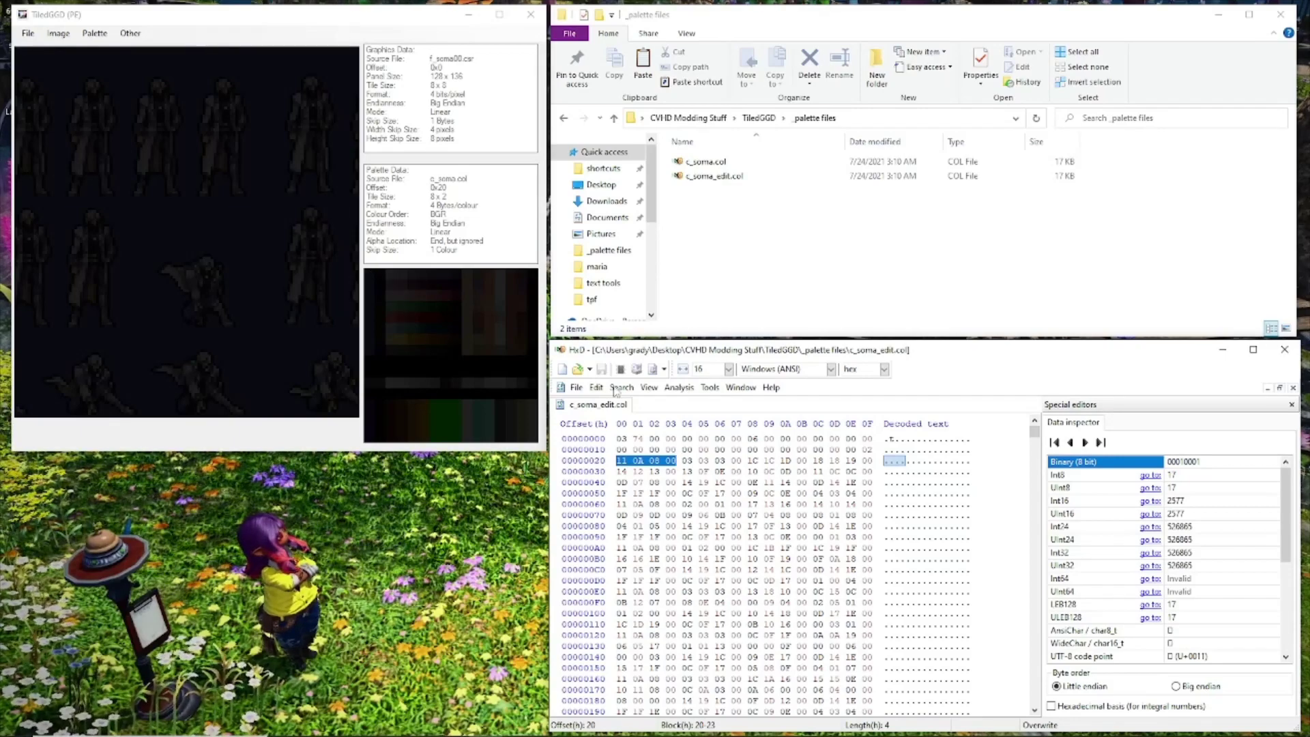
left_click_drag(682, 462, 740, 462)
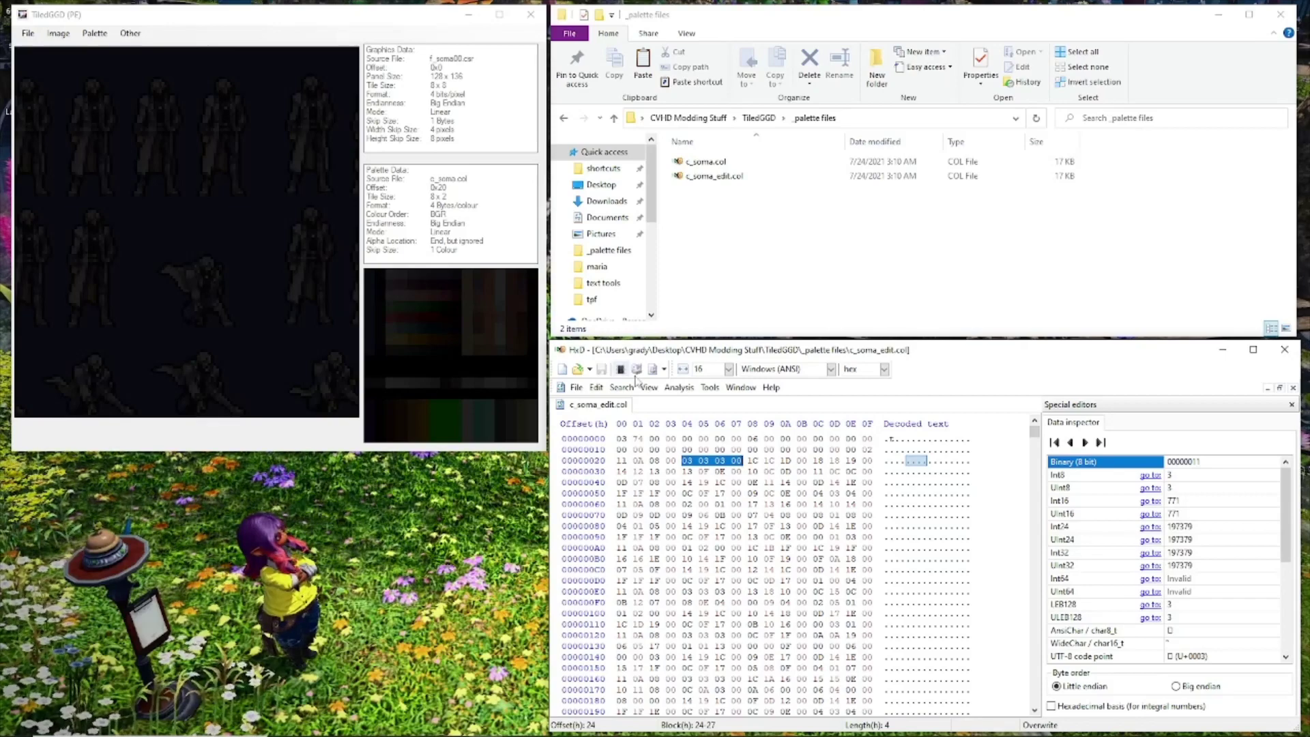
left_click_drag(752, 461, 802, 461)
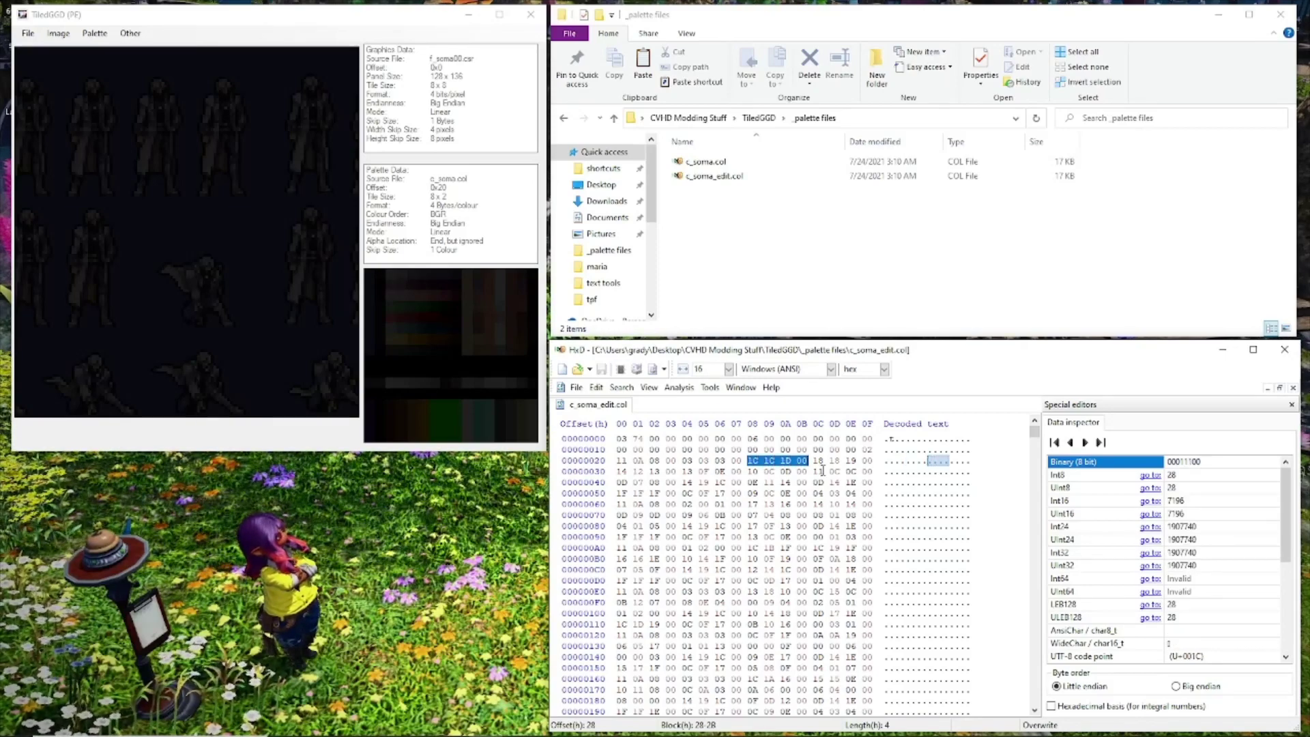
left_click_drag(818, 461, 867, 461)
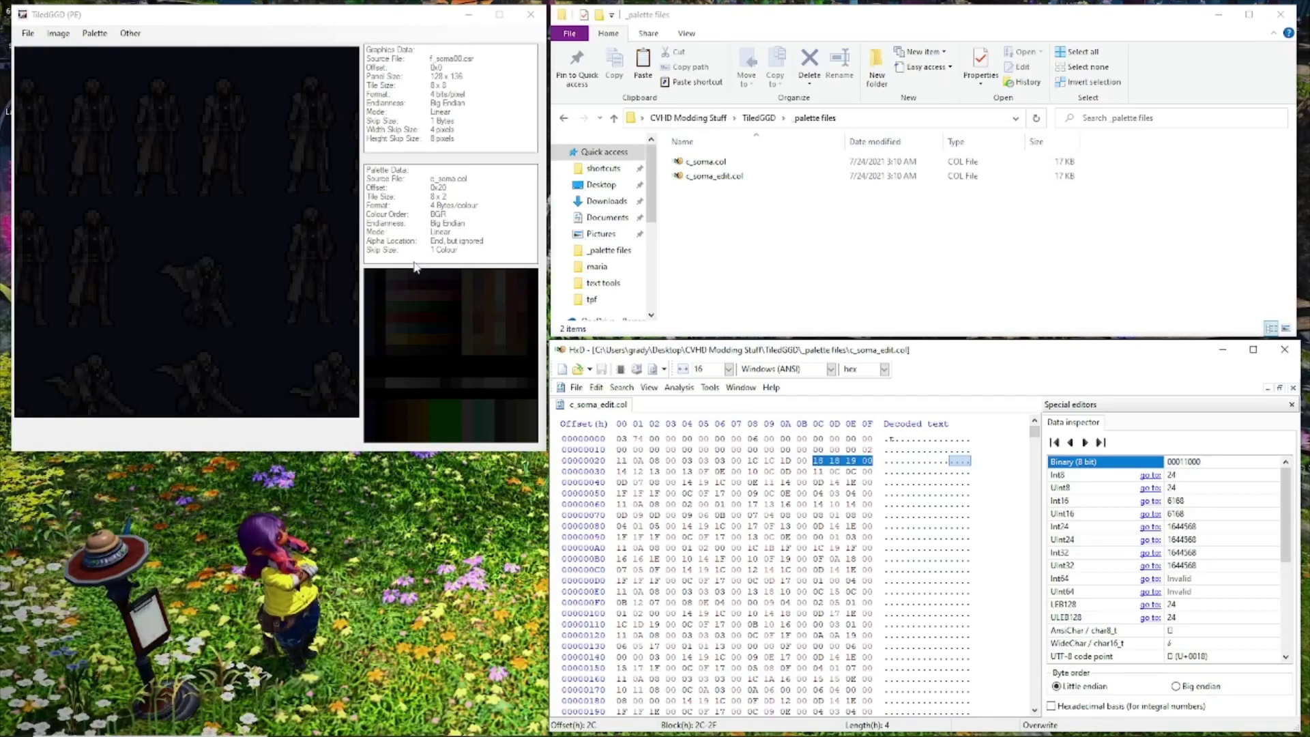
left_click(621, 461)
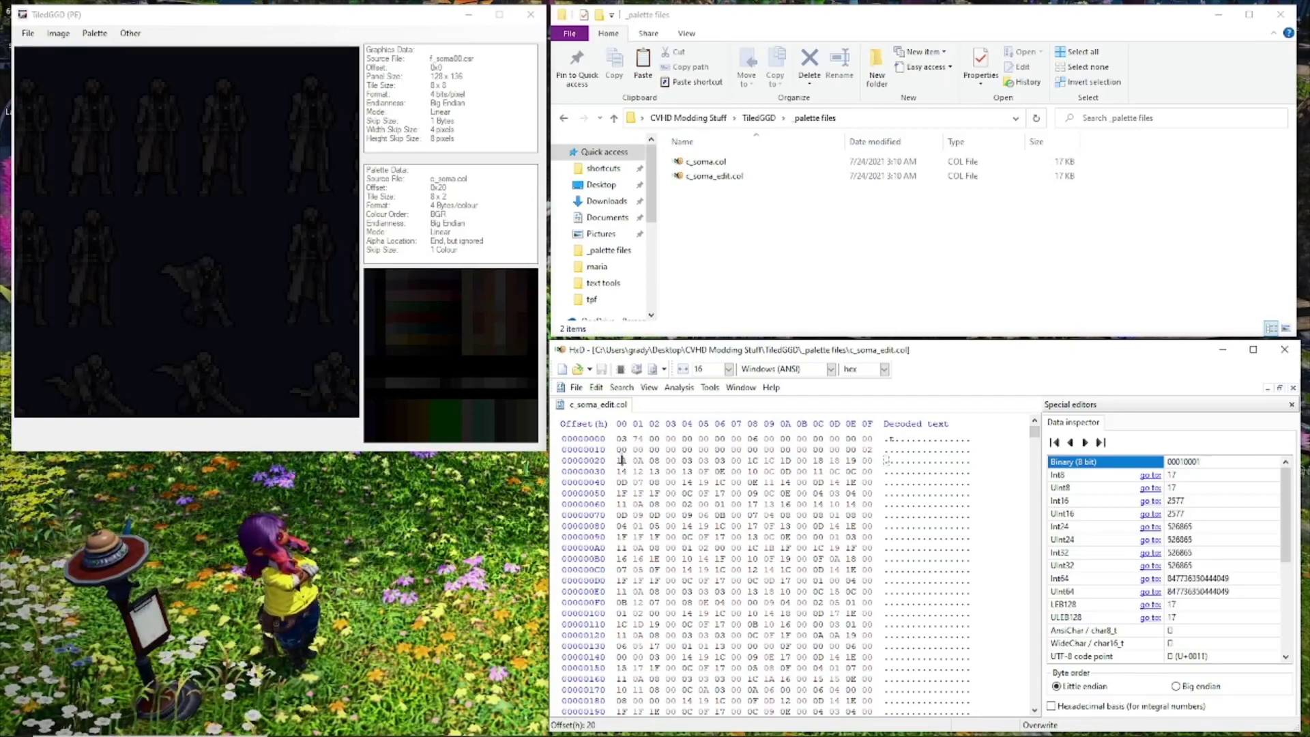
left_click_drag(622, 460, 875, 494)
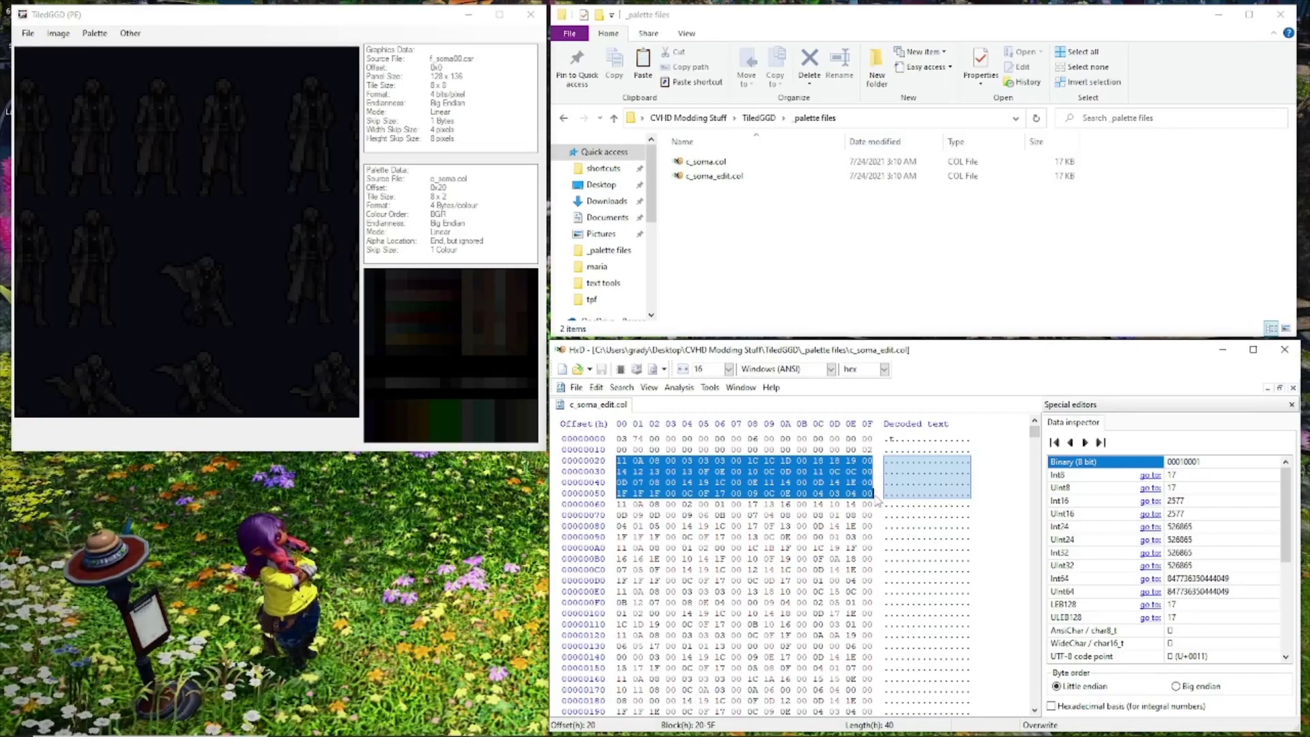
left_click(95, 36)
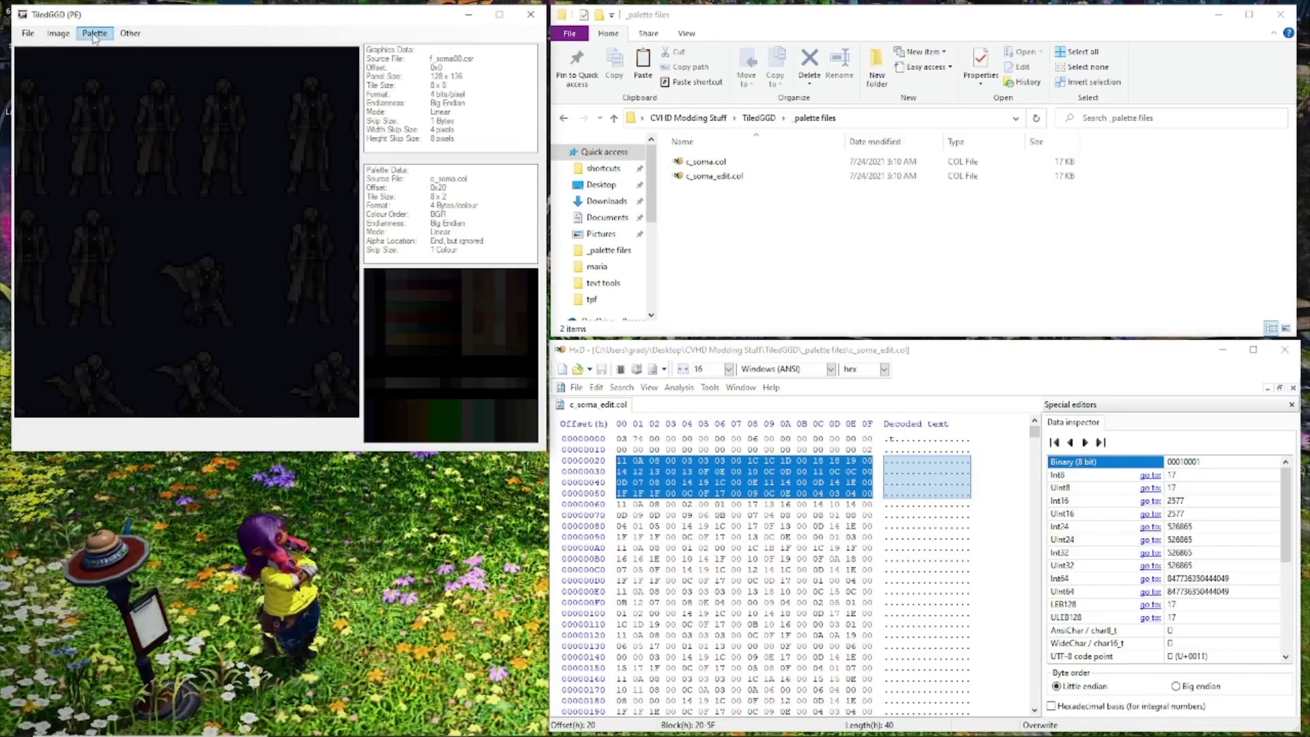
left_click(95, 36)
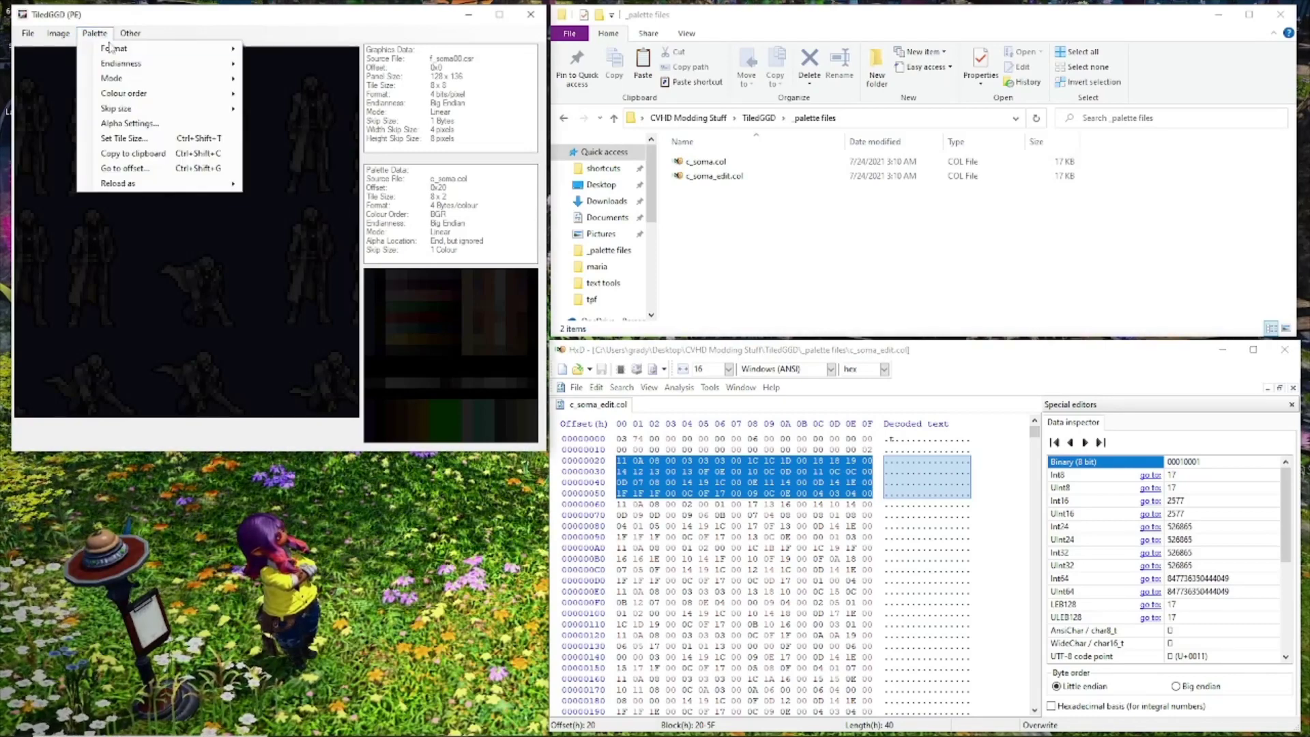
left_click(179, 168)
type("60")
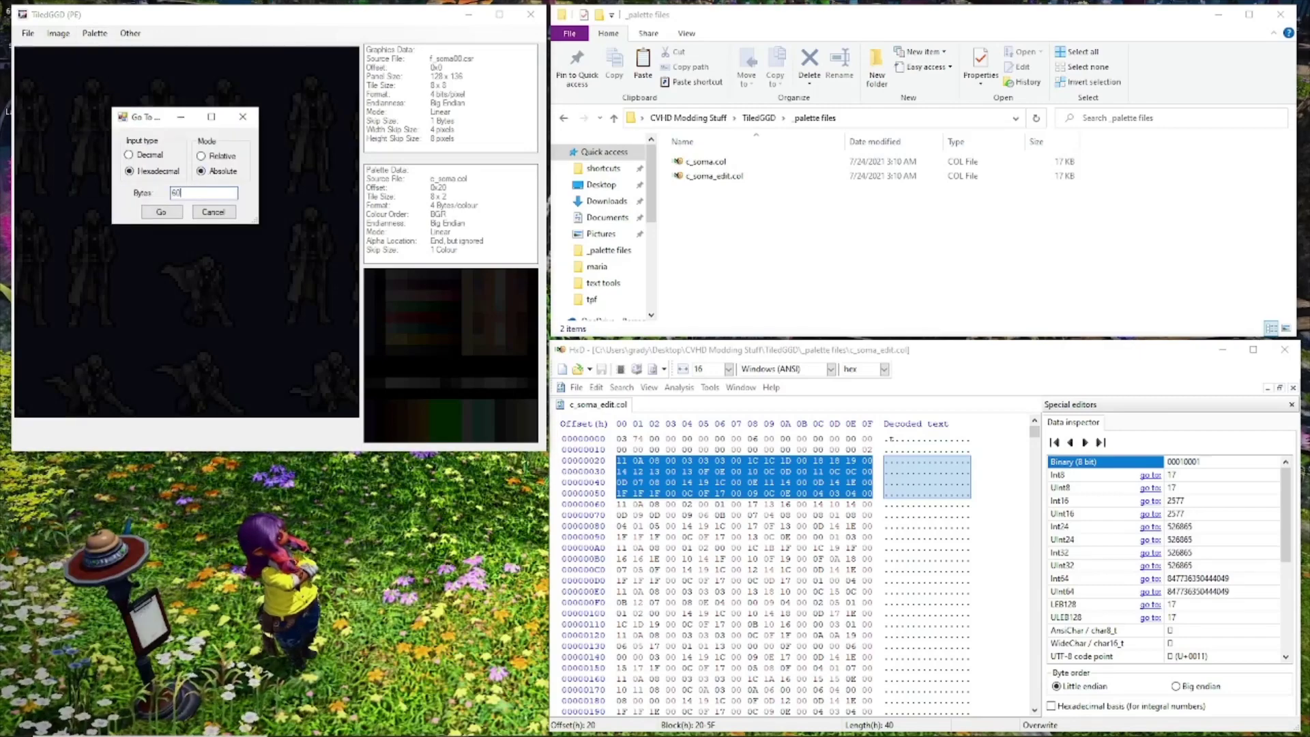
left_click(161, 212)
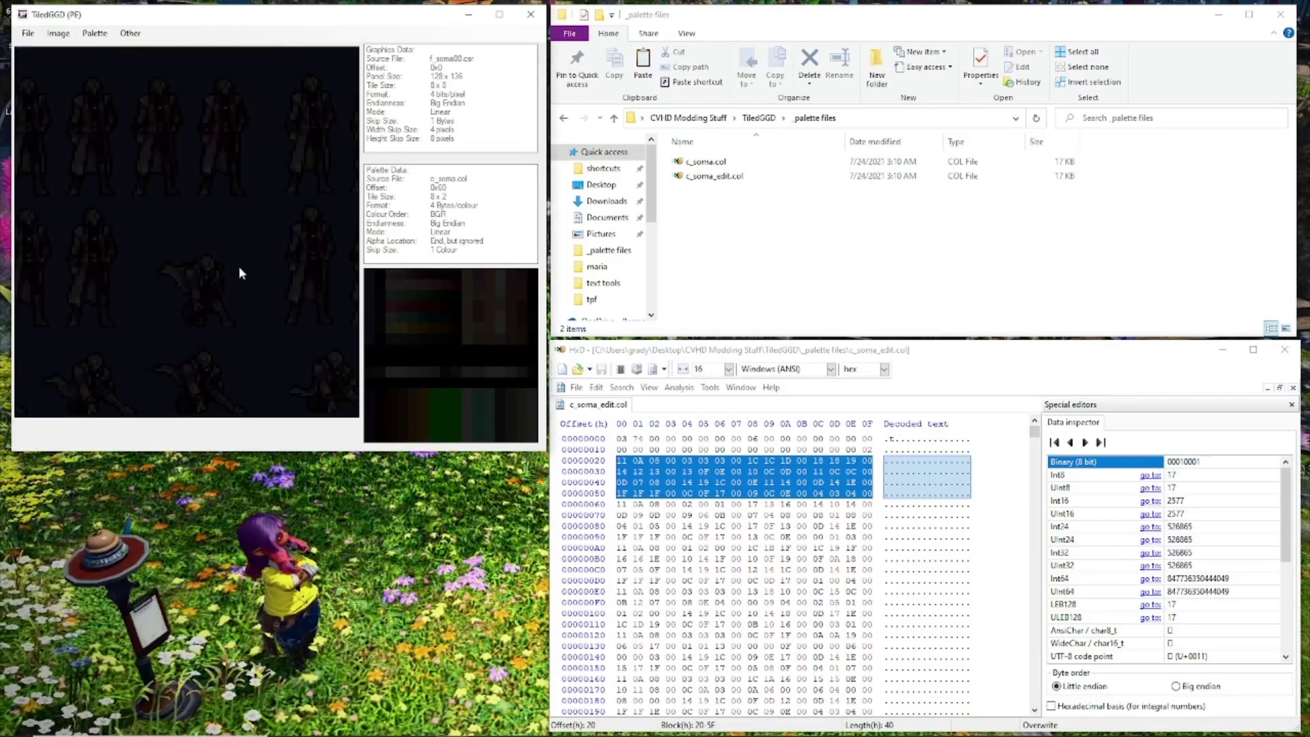
left_click(96, 37)
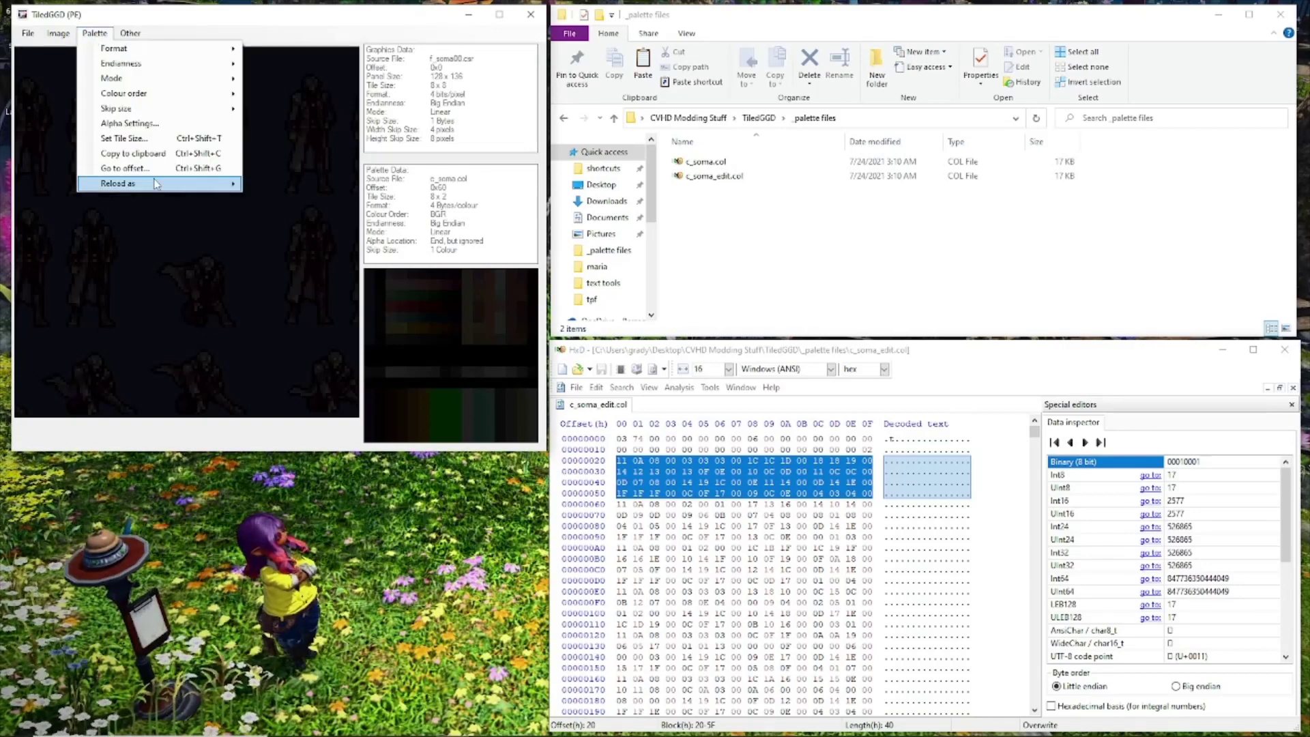
left_click(130, 168)
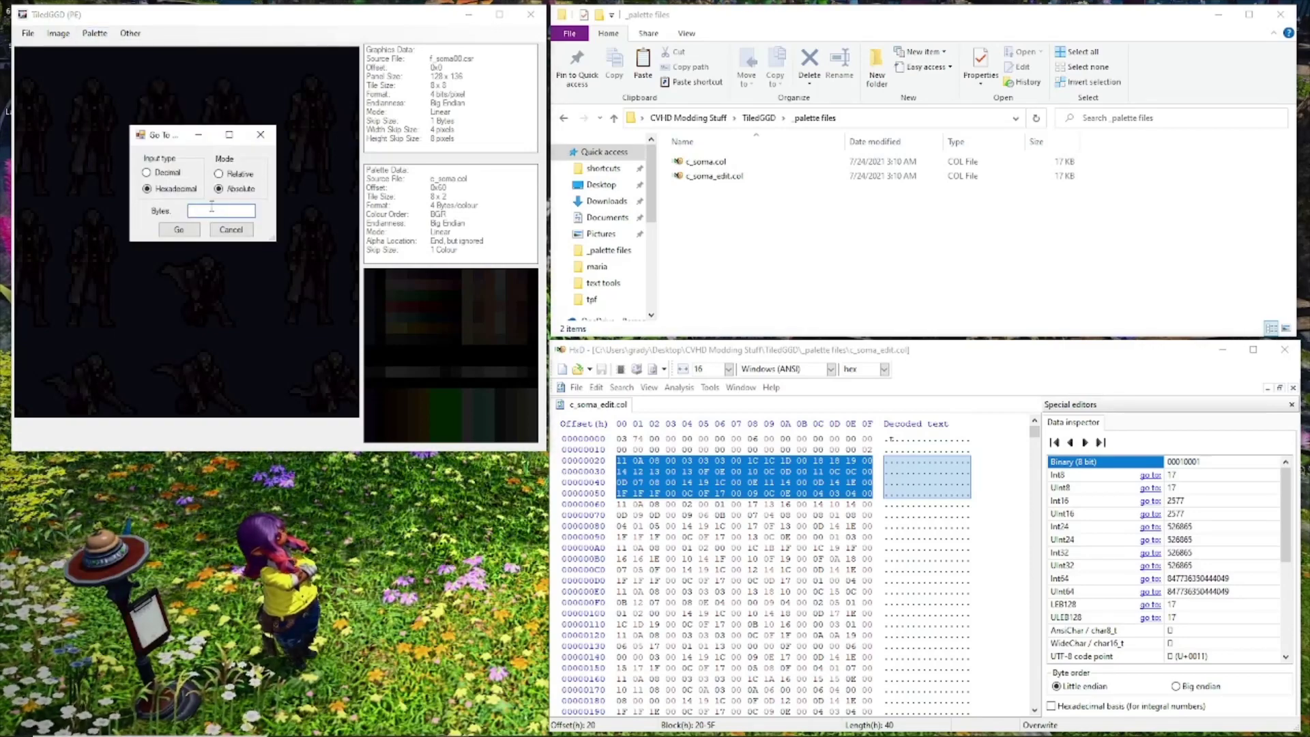
type("A0")
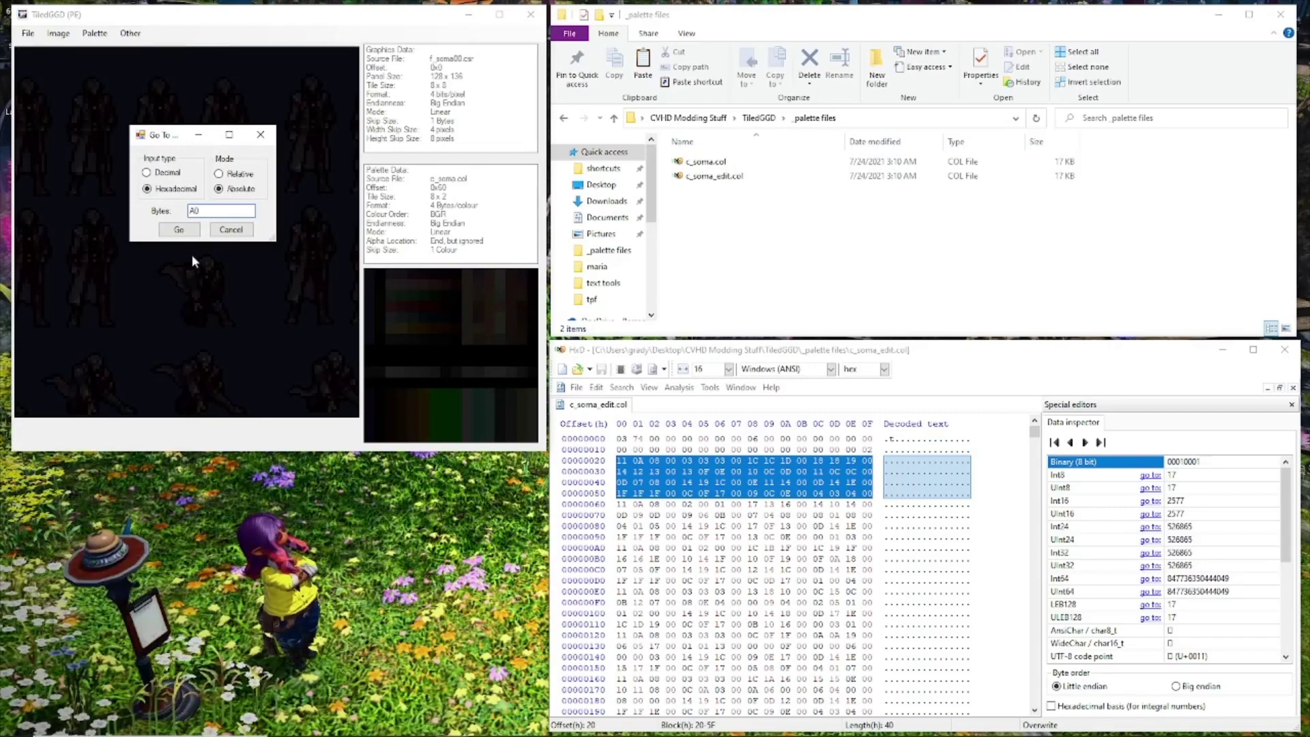
key("Return")
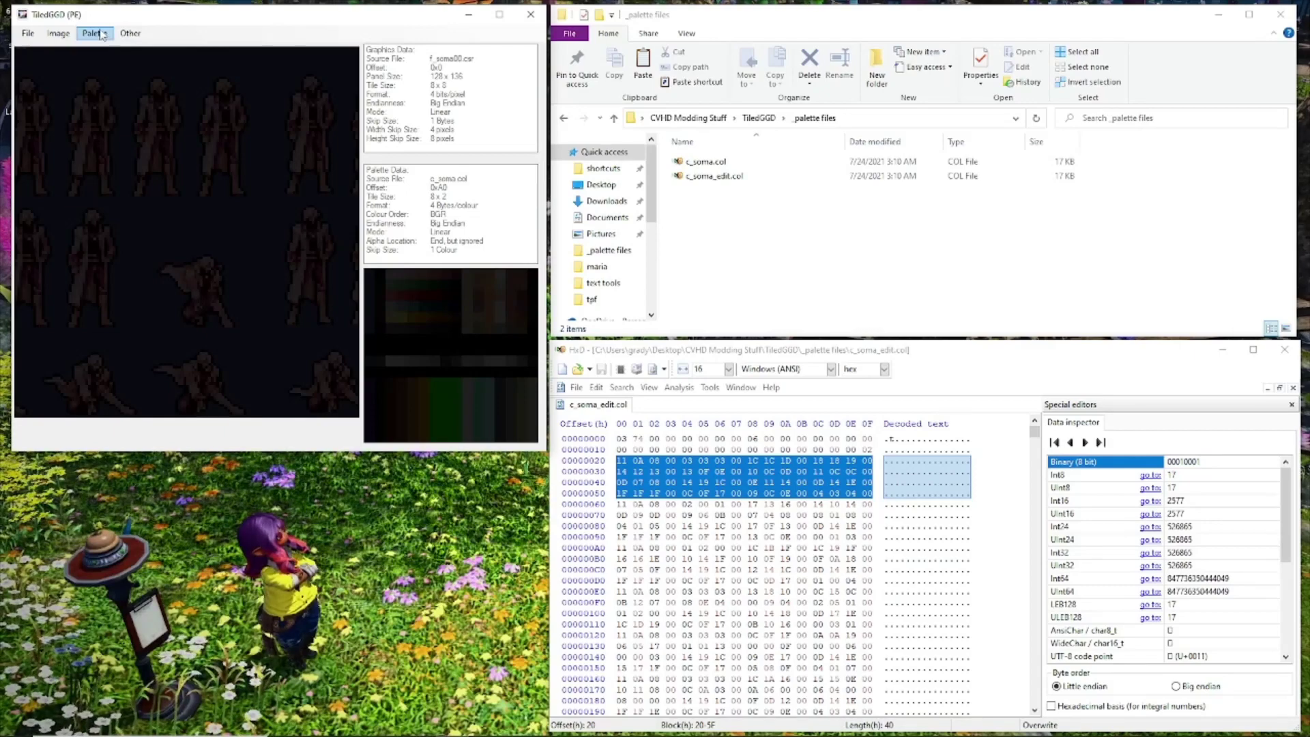
left_click(97, 34)
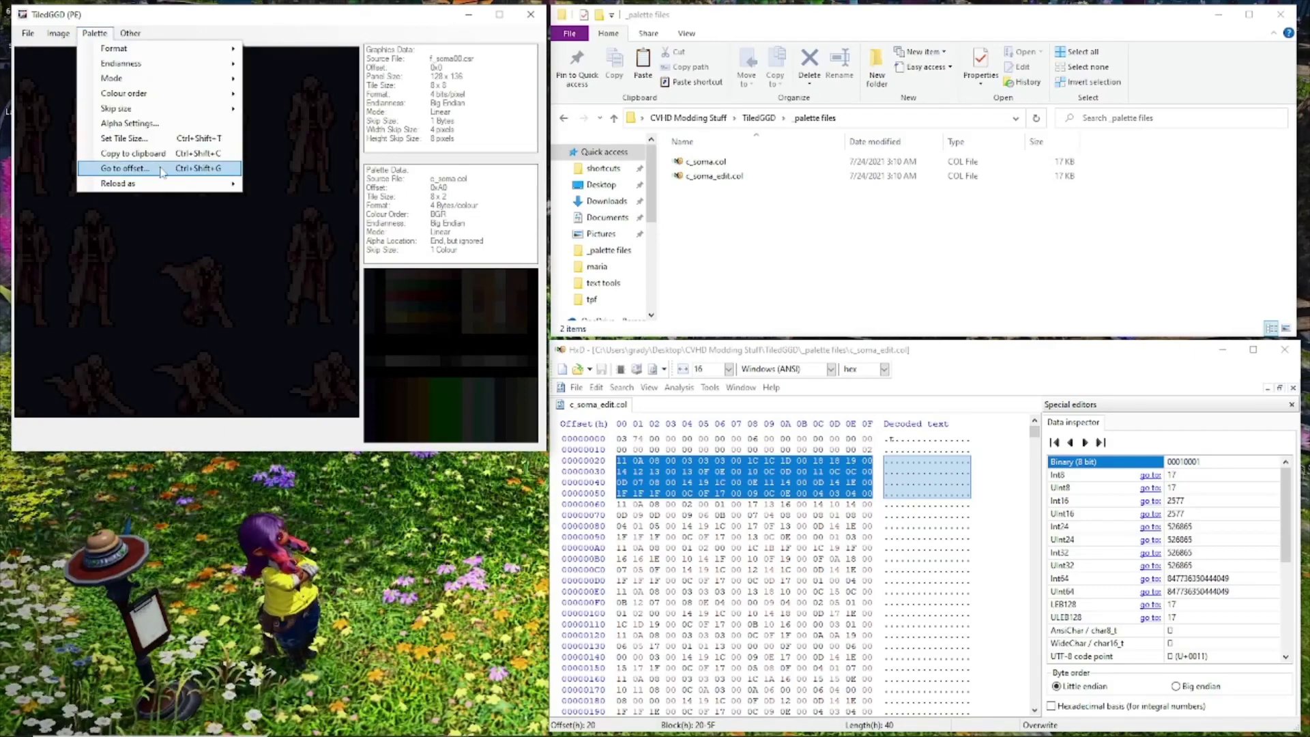
left_click(162, 172)
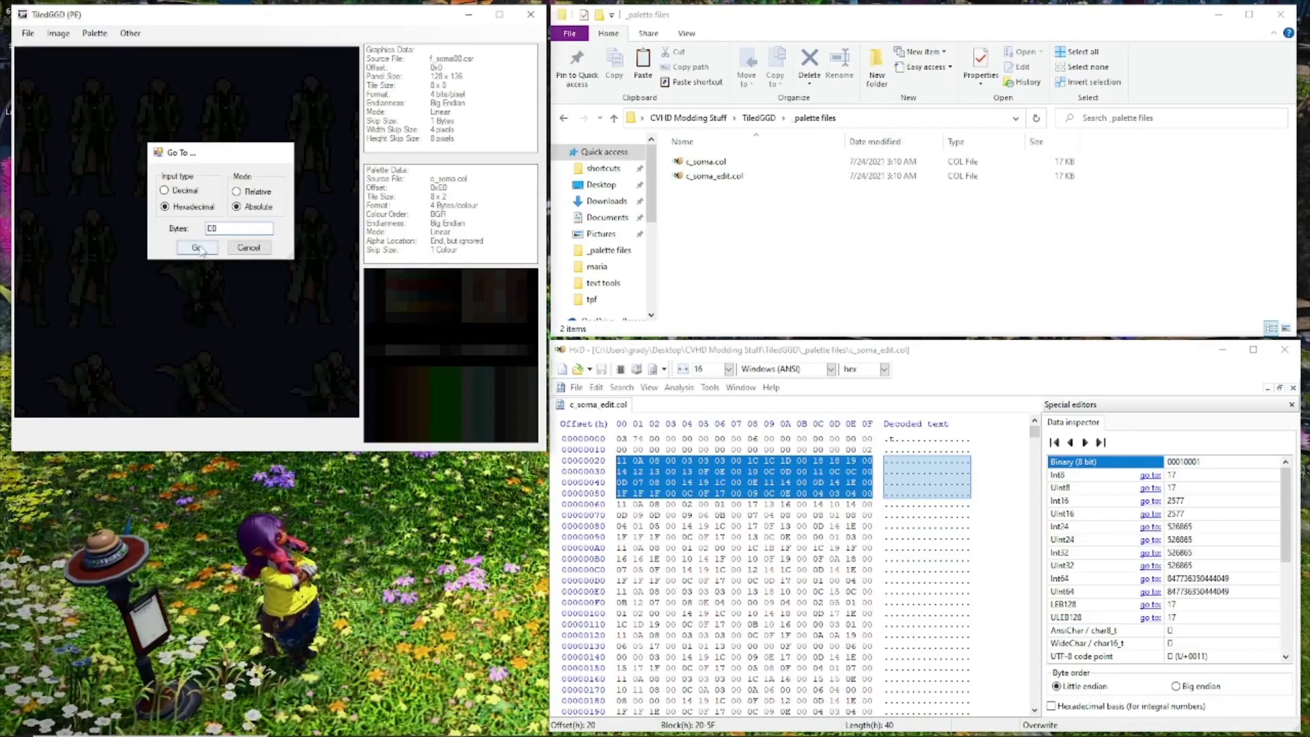
key("Return")
left_click(95, 33)
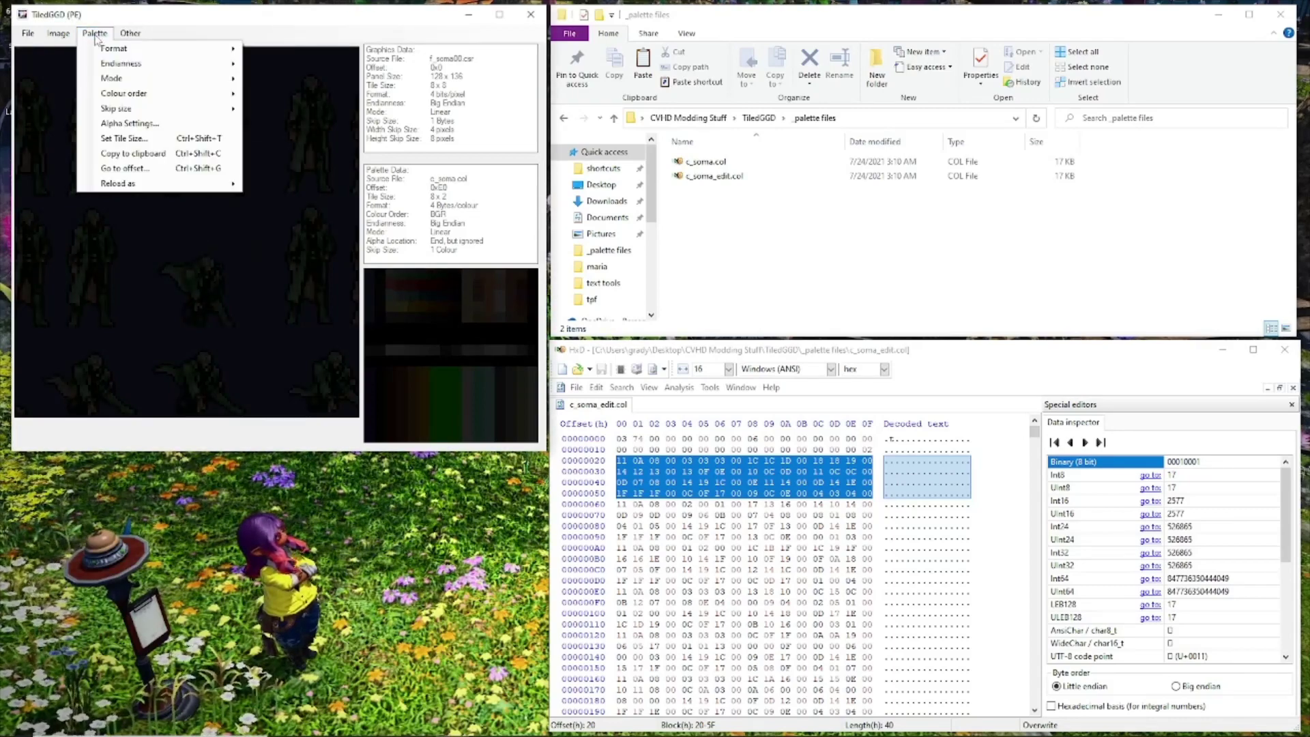
left_click(164, 171)
type("20")
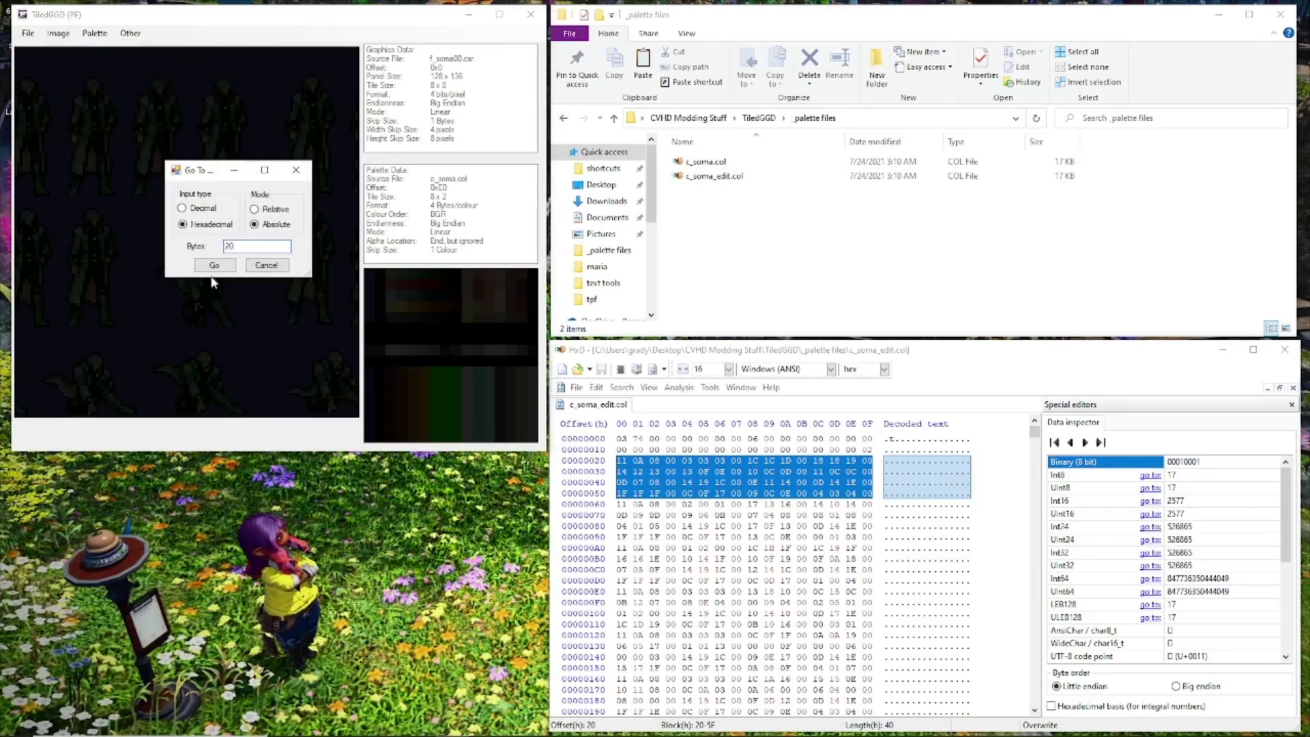
- Set TiledGGD's palette offset back to 0x20 and clear the HxD selection
left_click(213, 264)
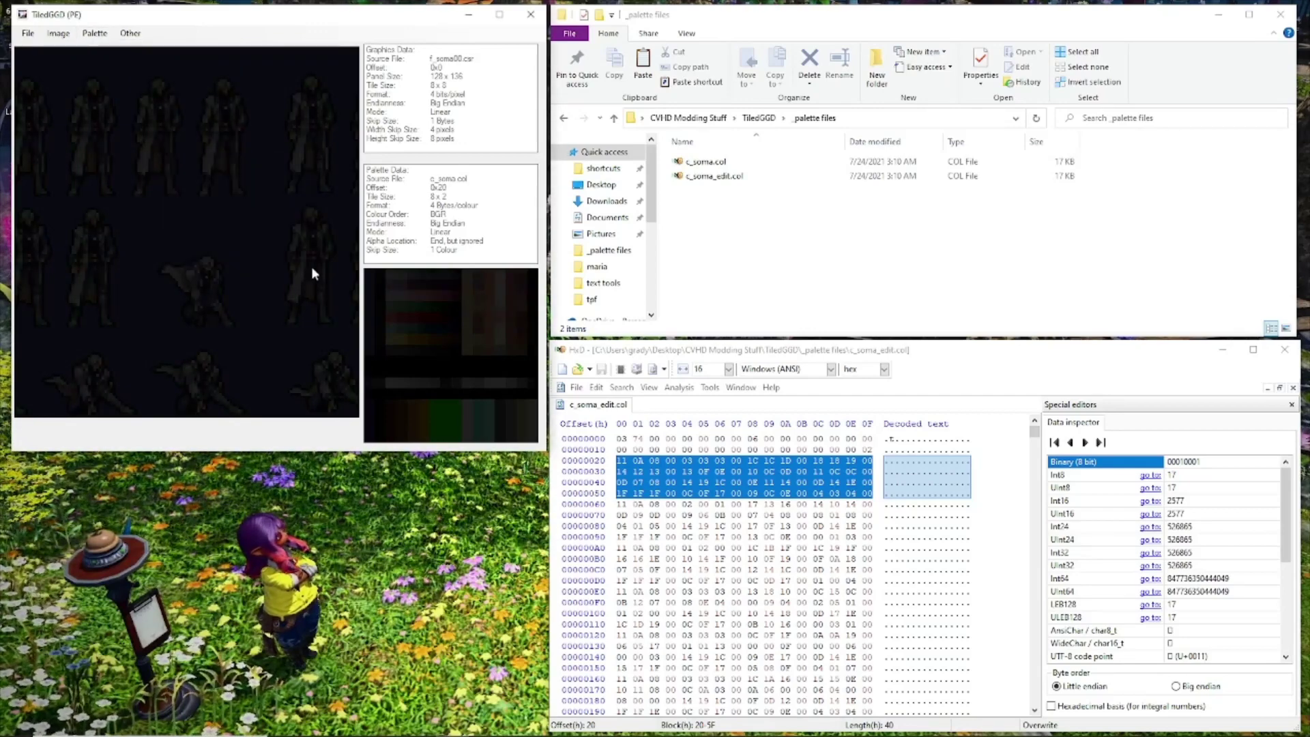
left_click(764, 353)
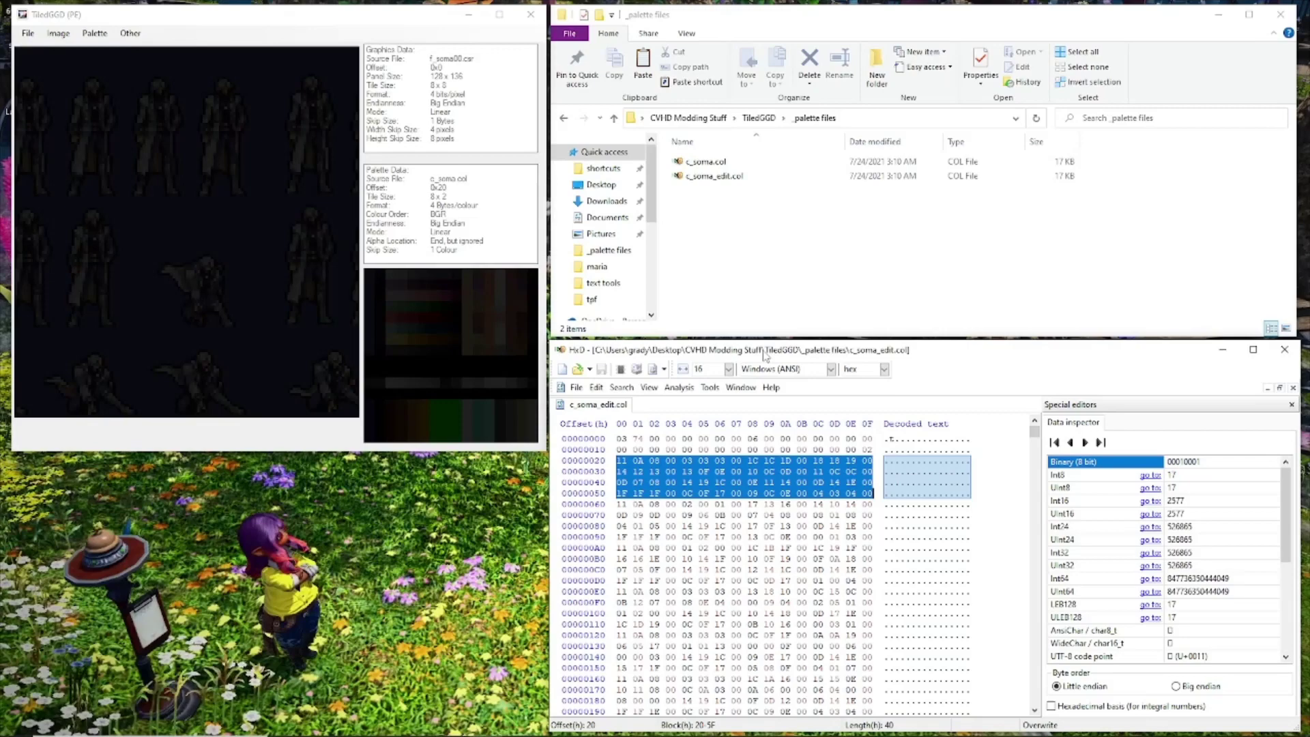
left_click(699, 482)
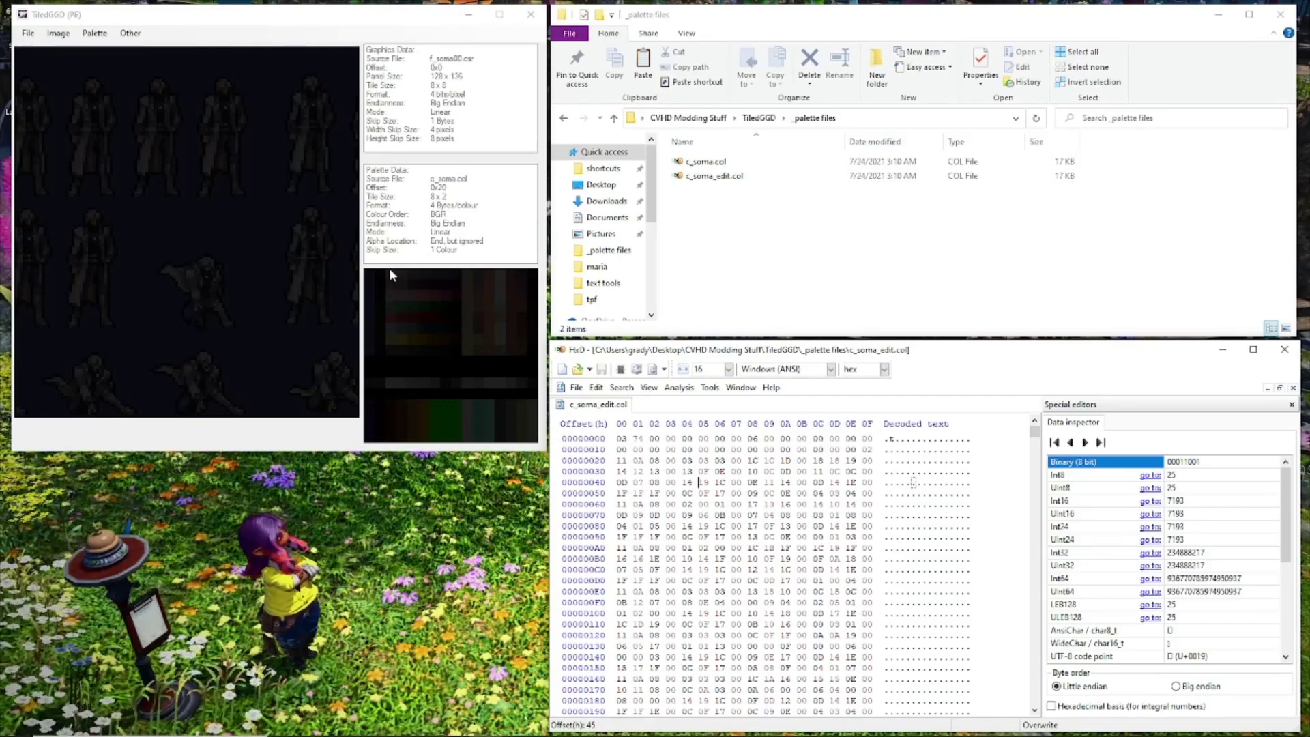
- Select the colour bytes 1C 1C 1D 00 at offset 0x28 in c_soma_edit.col
left_click(619, 461)
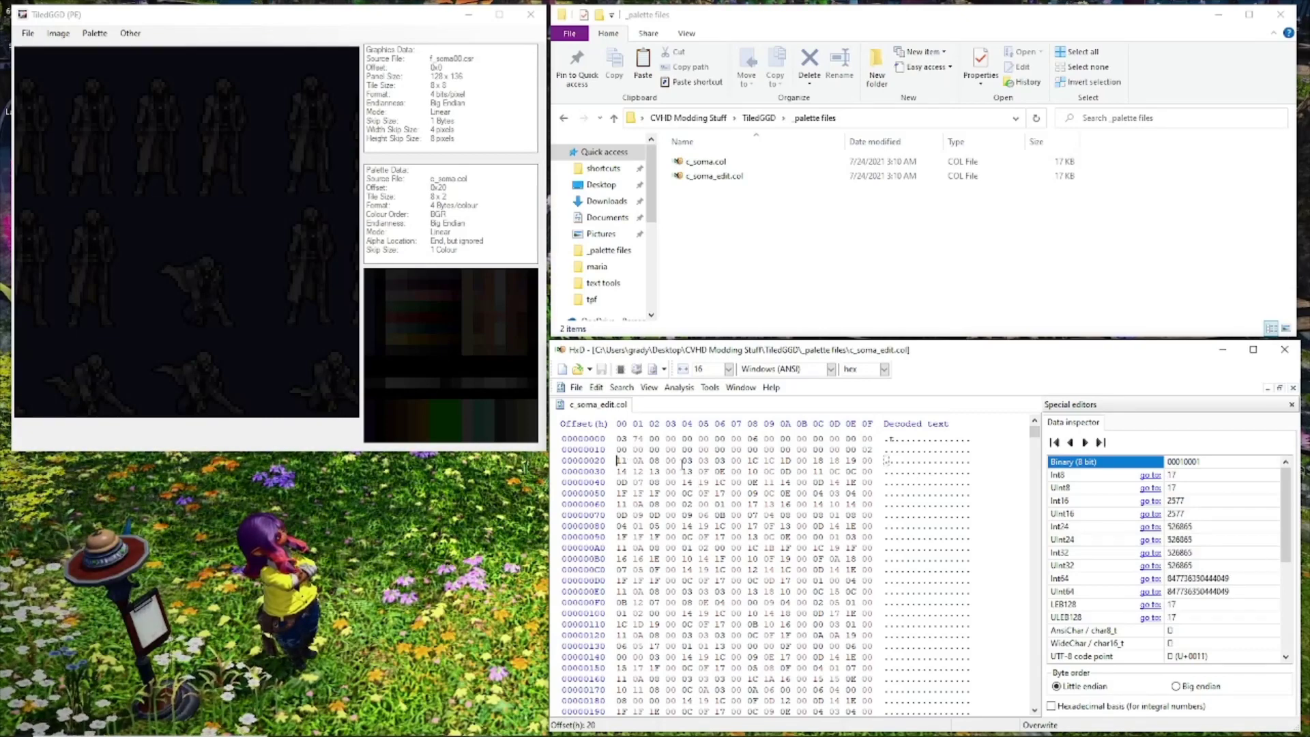
left_click(751, 462)
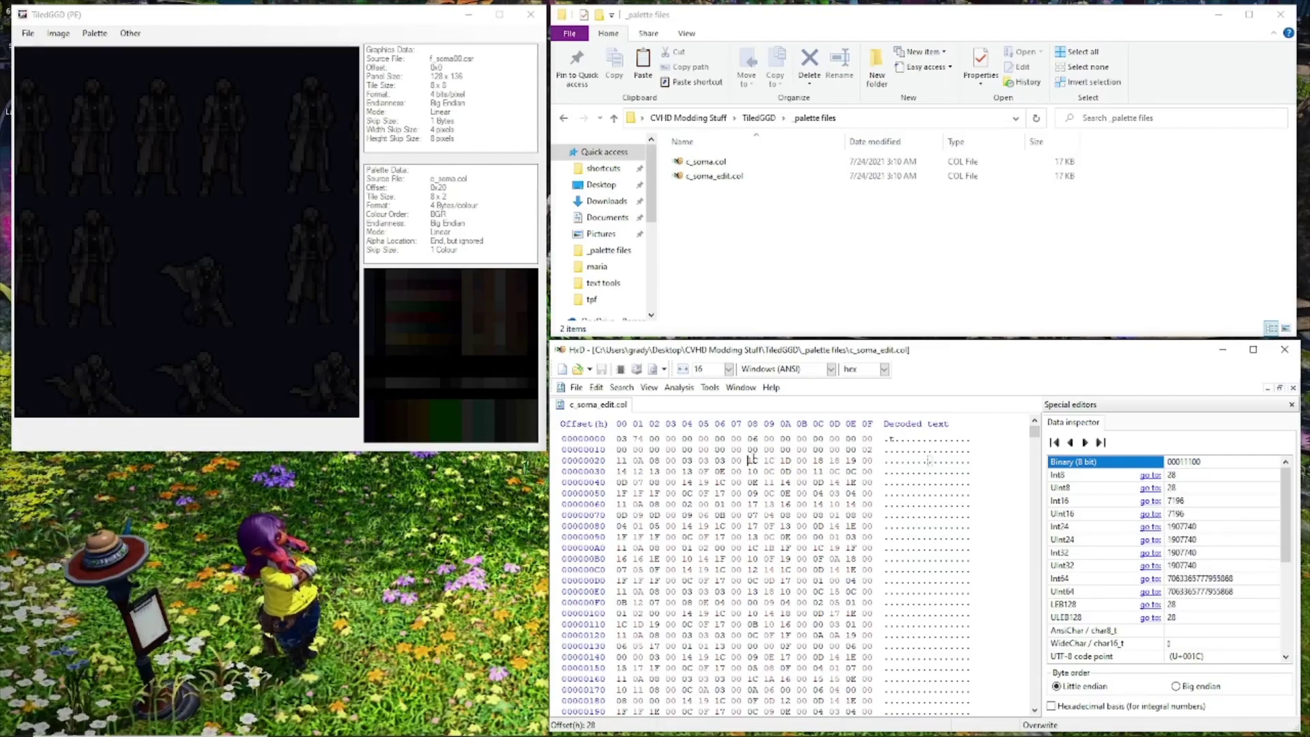
left_click_drag(751, 461, 807, 461)
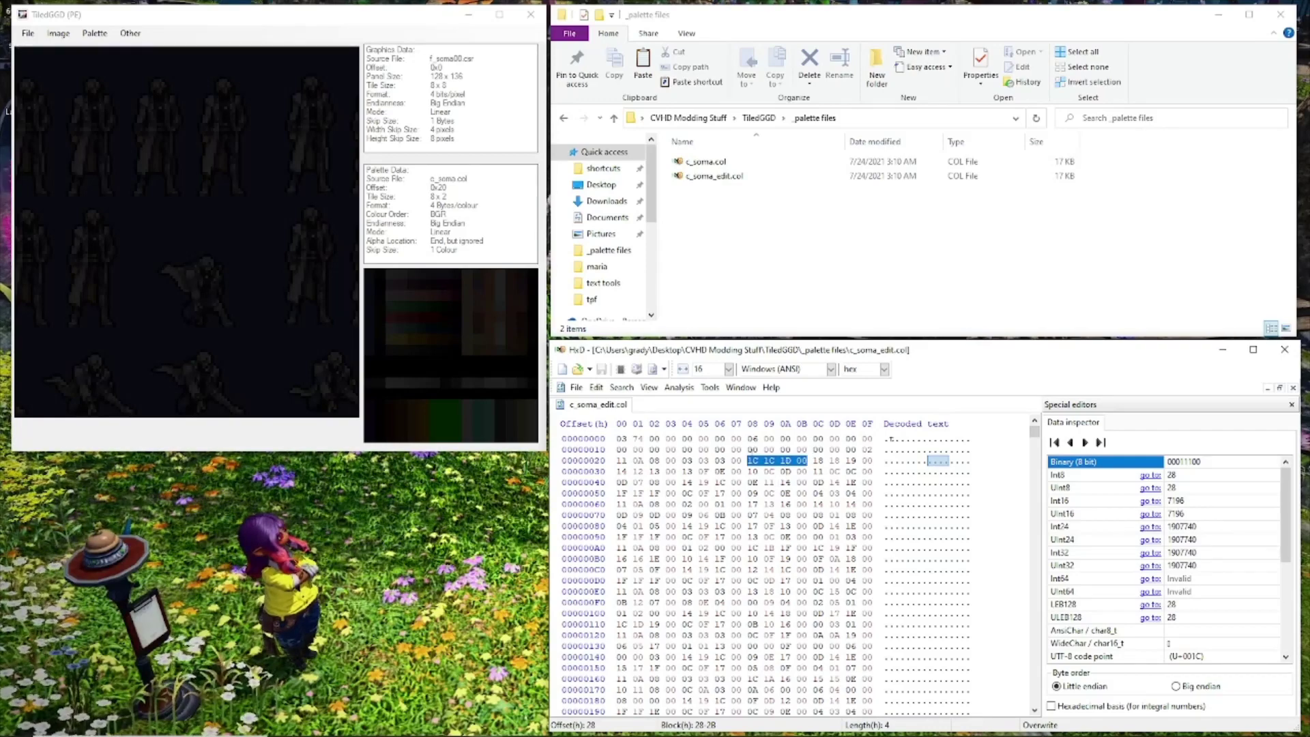
- Search Google for 'hex color' and shift the picker hue to magenta #eb34eb (RGB 235, 52, 235)
mouse_move(313, 729)
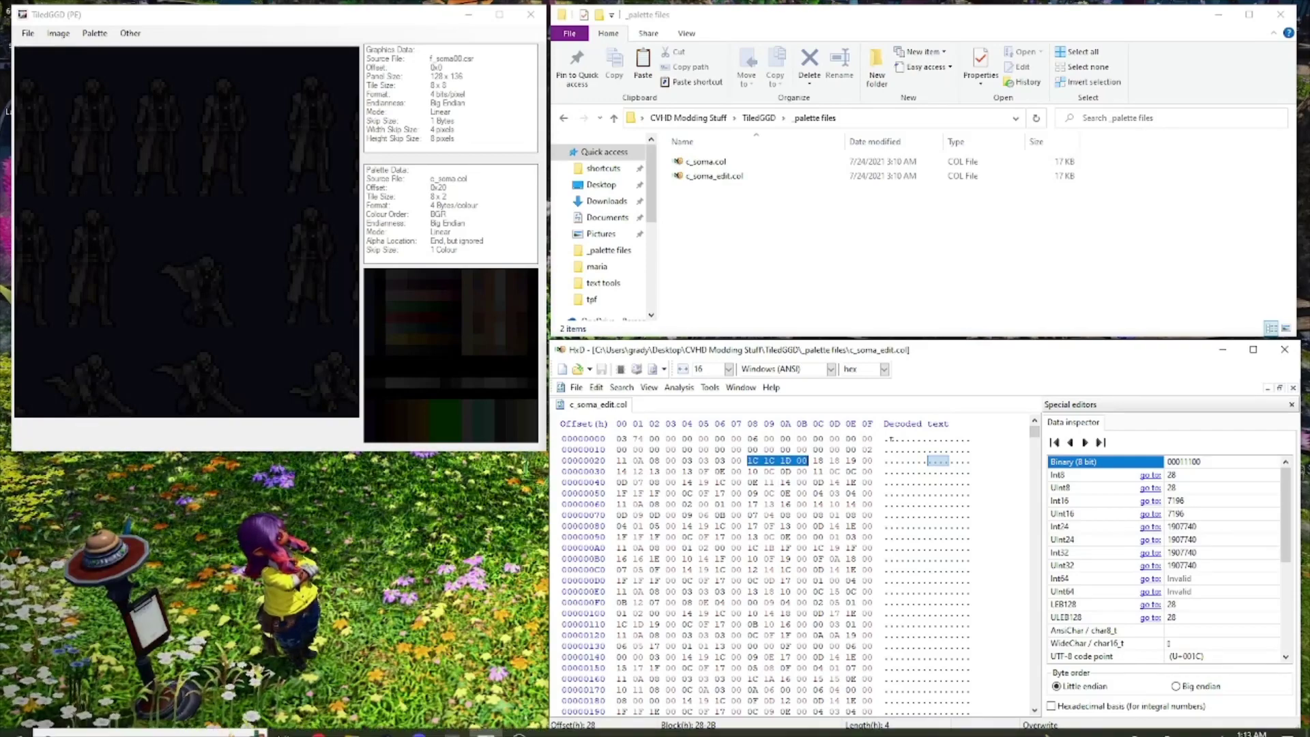
left_click(318, 723)
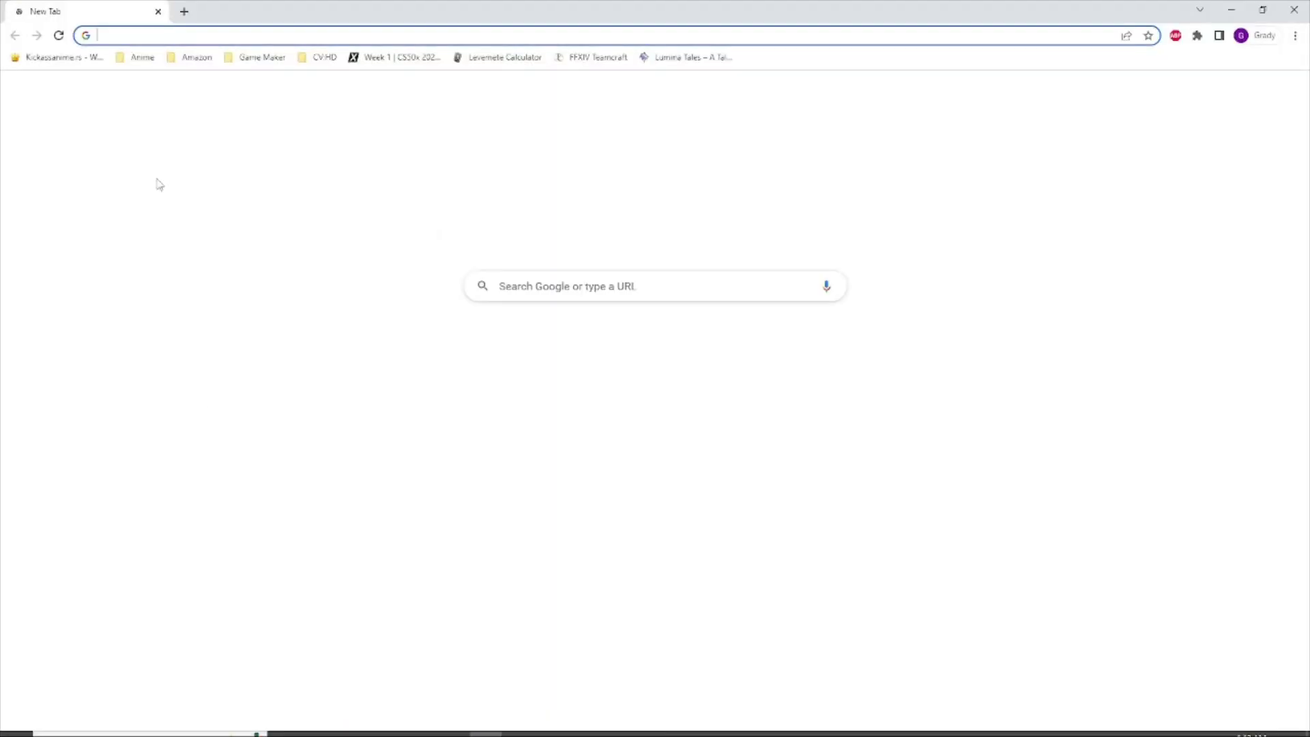
left_click(161, 34)
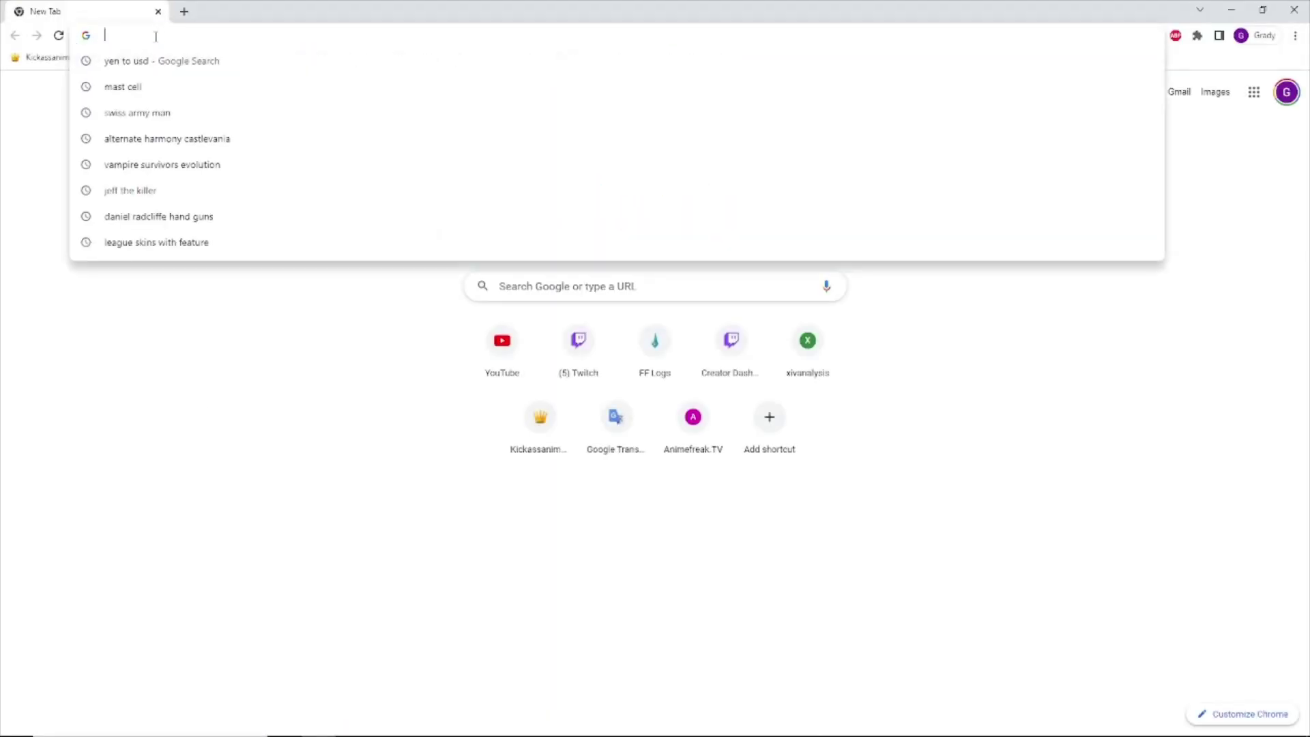
type("r")
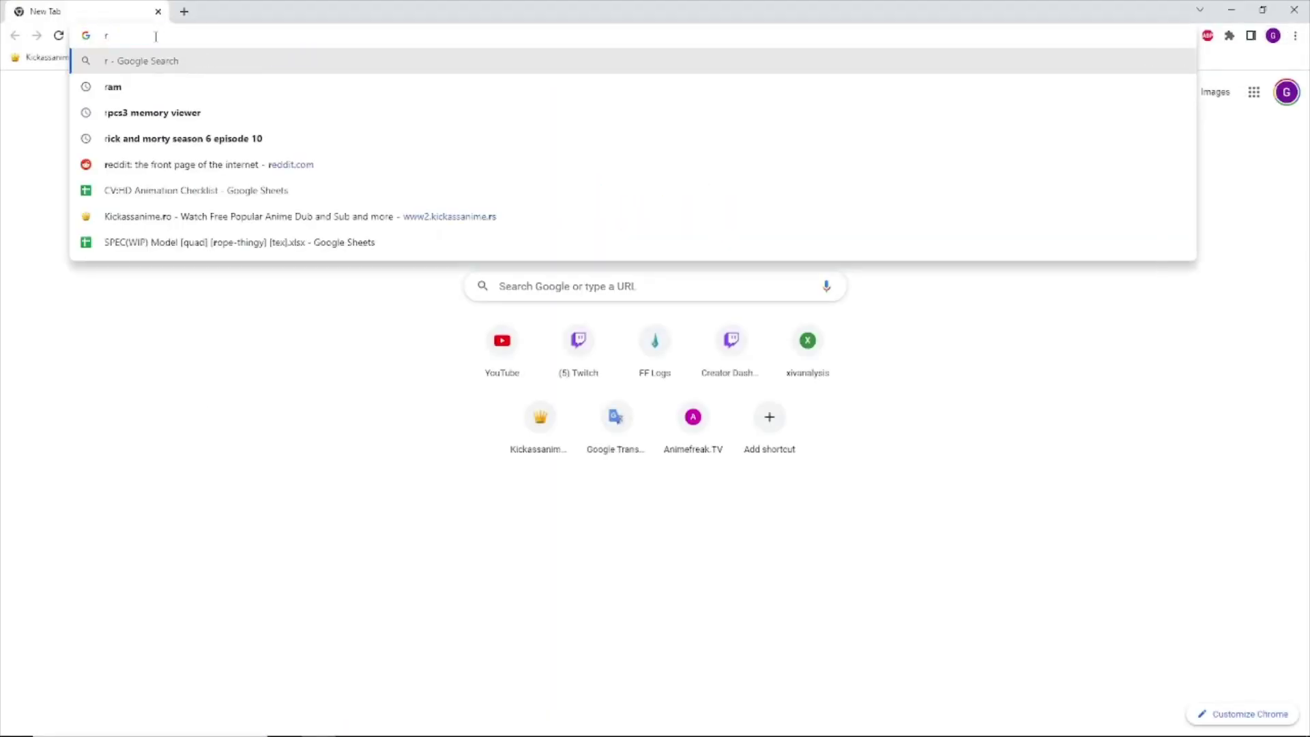
key("BackSpace")
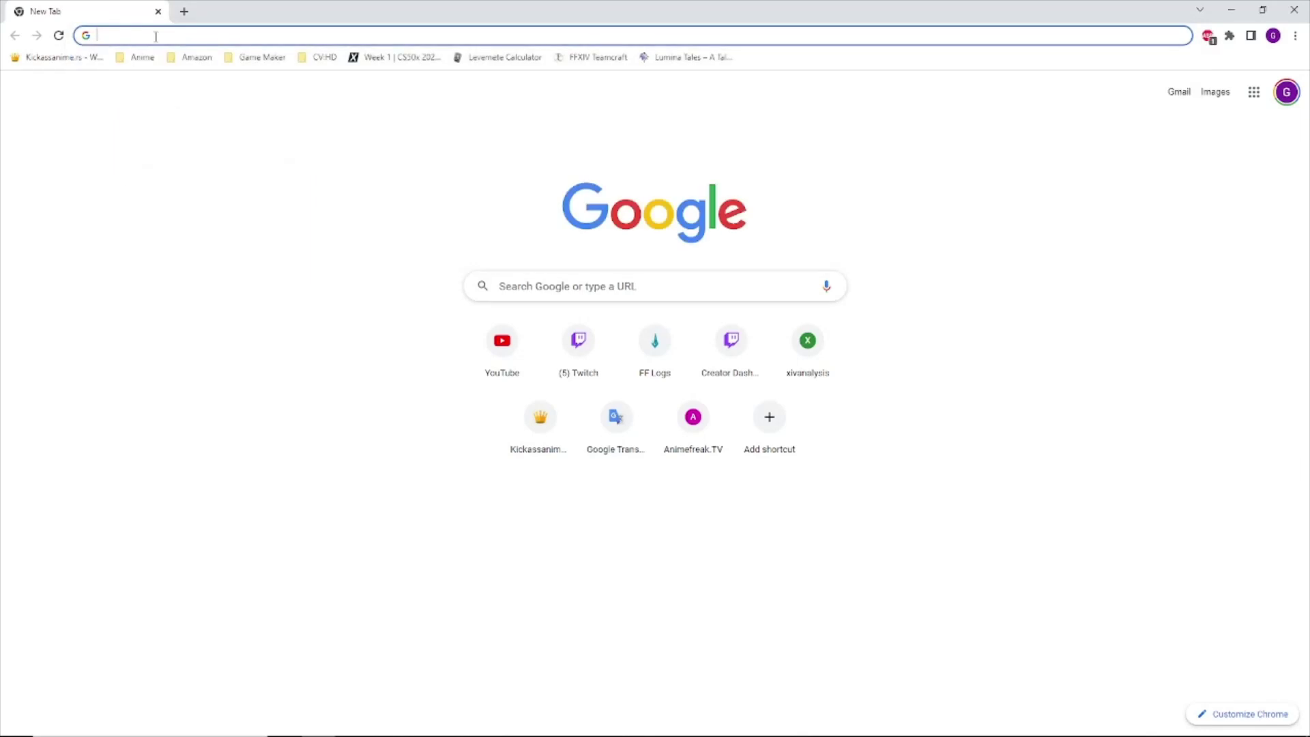
type("hex colo")
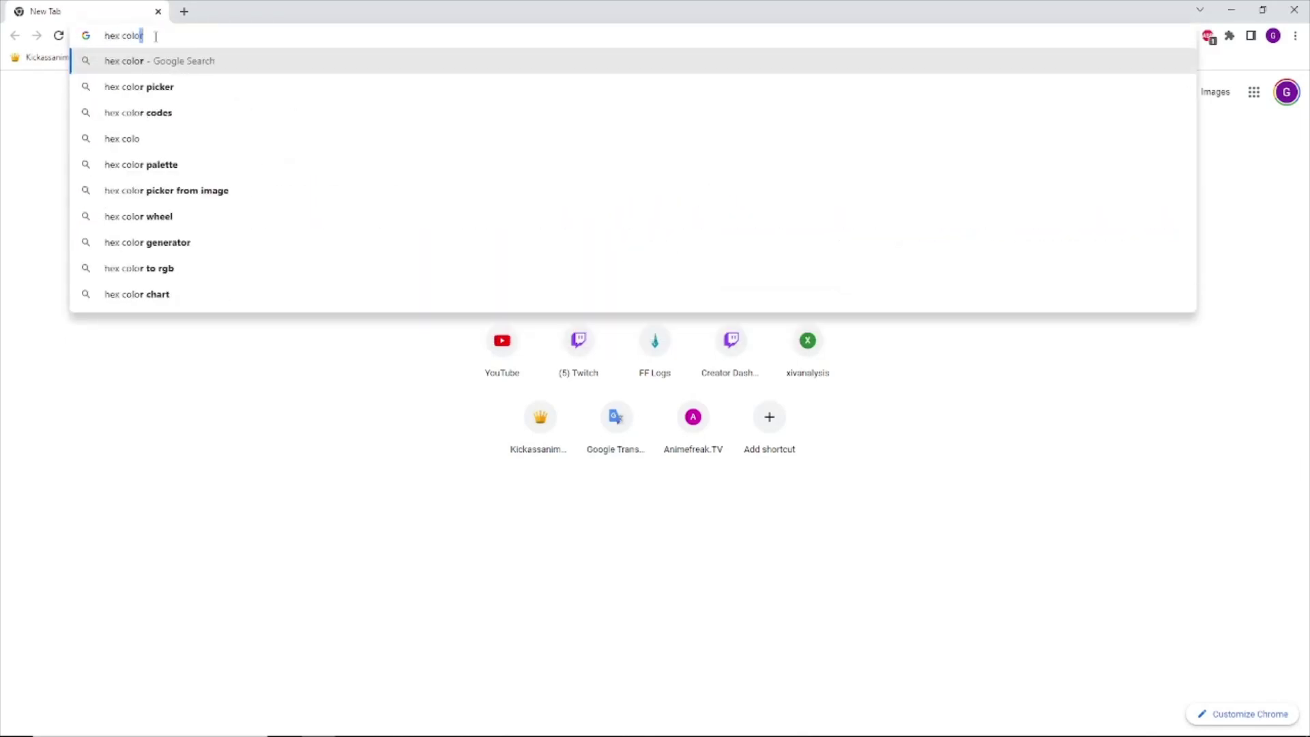
type("r")
key("Return")
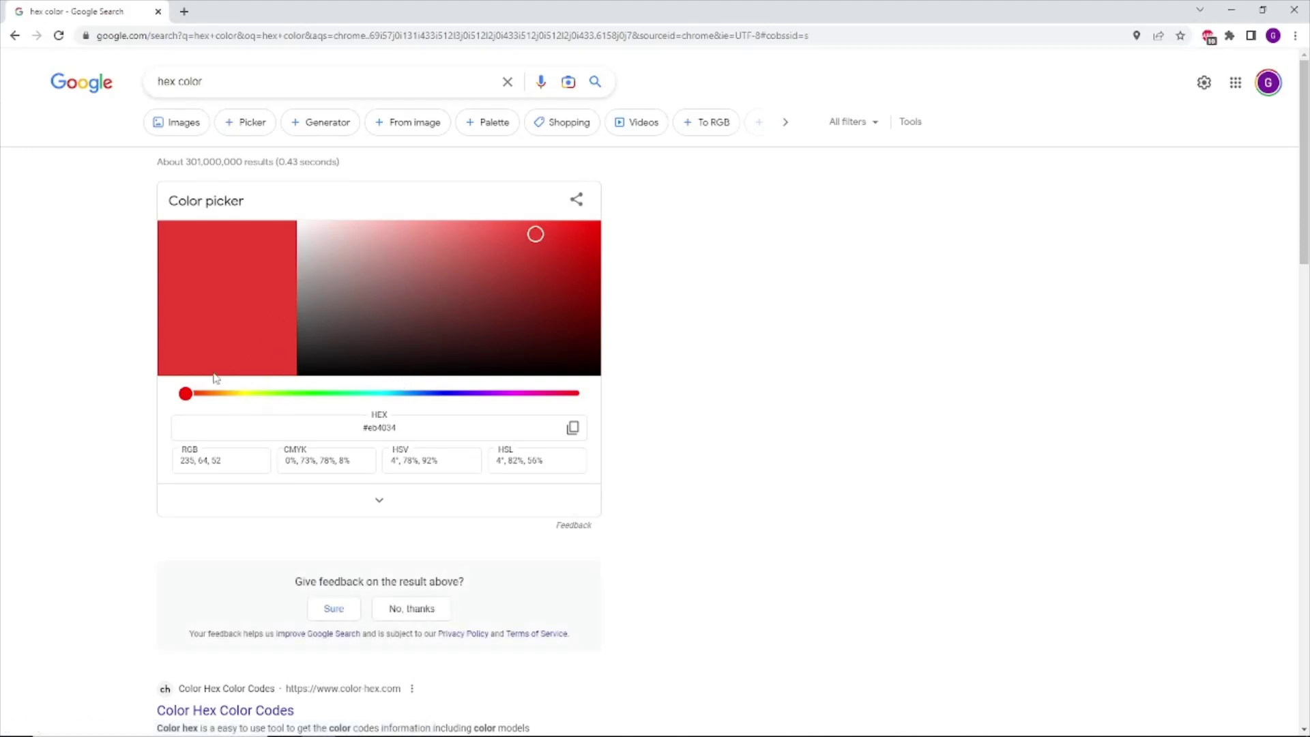
left_click_drag(186, 396, 514, 395)
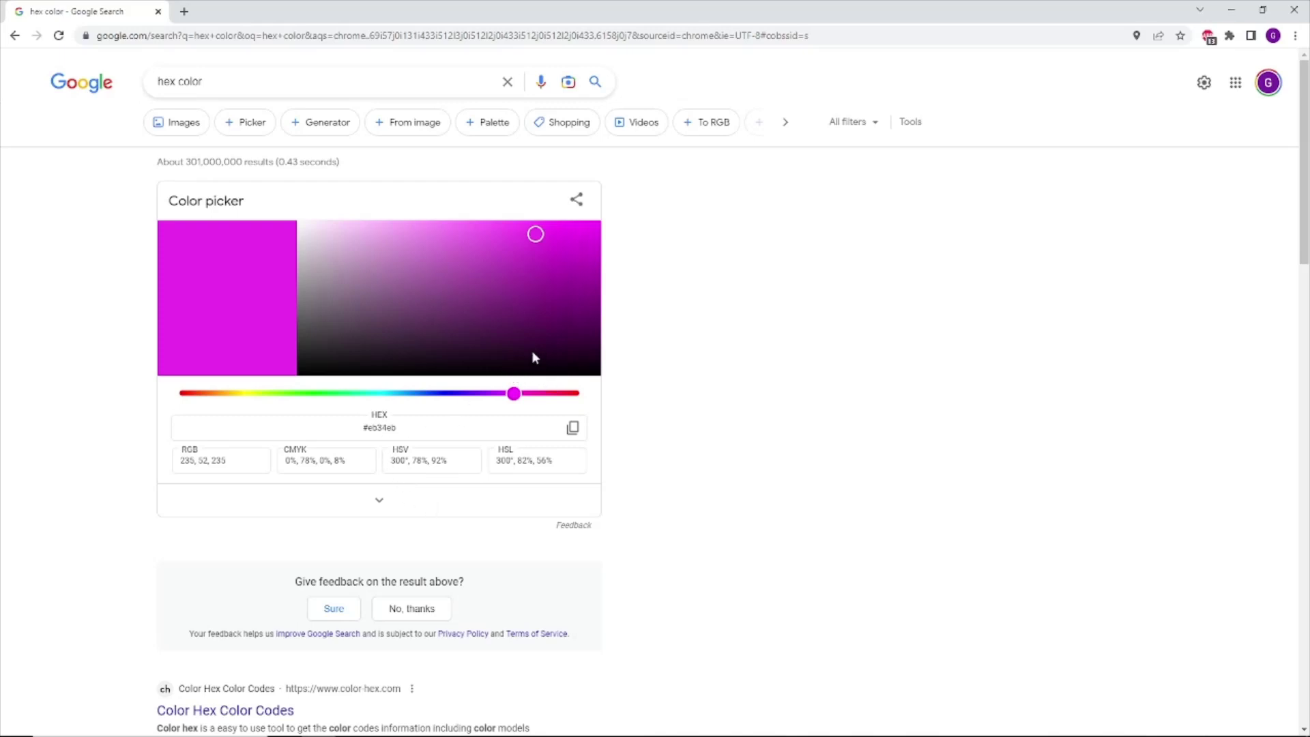
left_click(1234, 12)
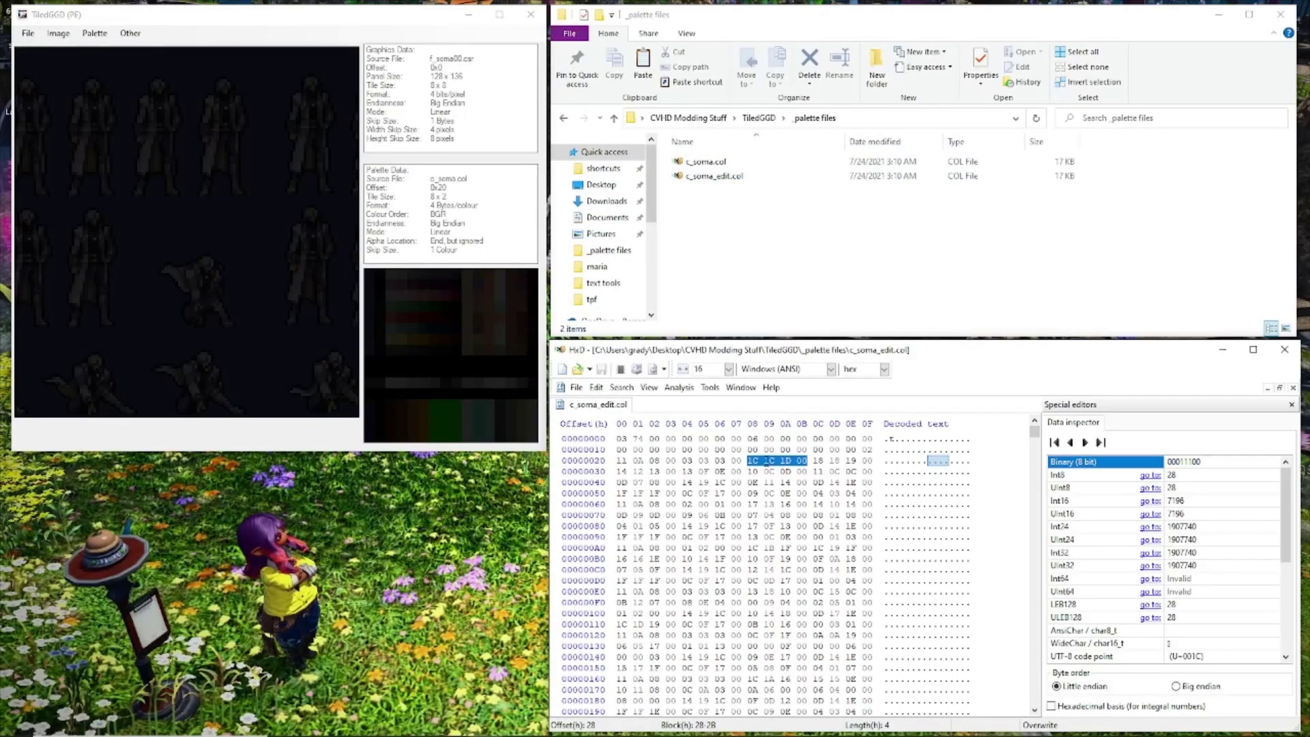
- Overwrite the colour at offset 0x28 with EB 34 EB, checking the hex value in Chrome
left_click(756, 461)
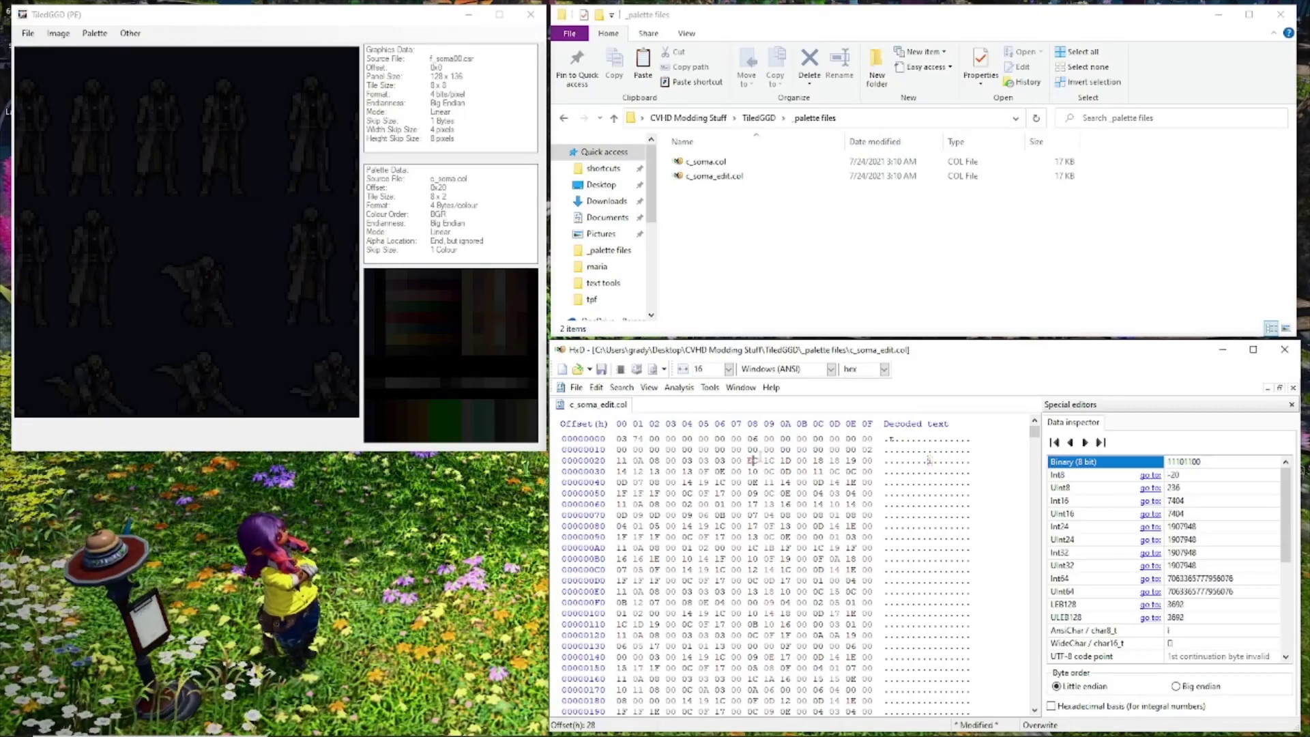
type("EB")
key("alt+Tab")
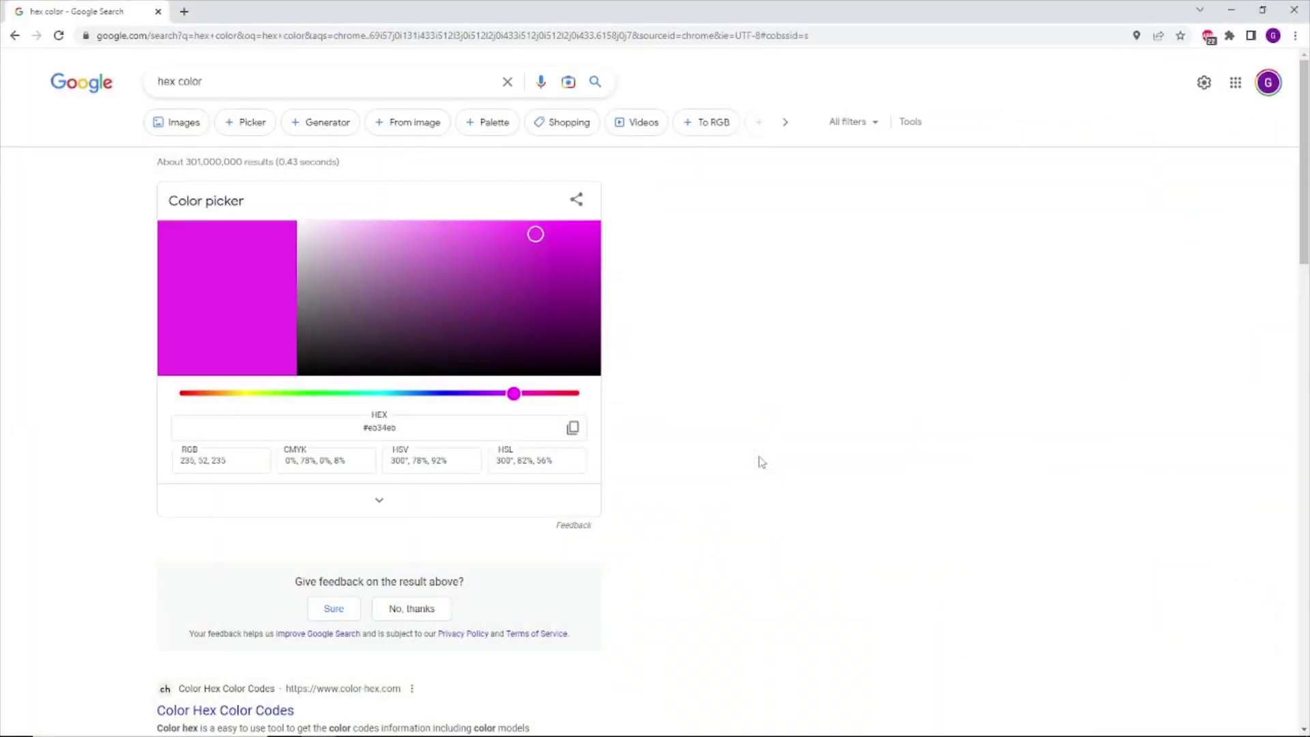
key("alt+Tab")
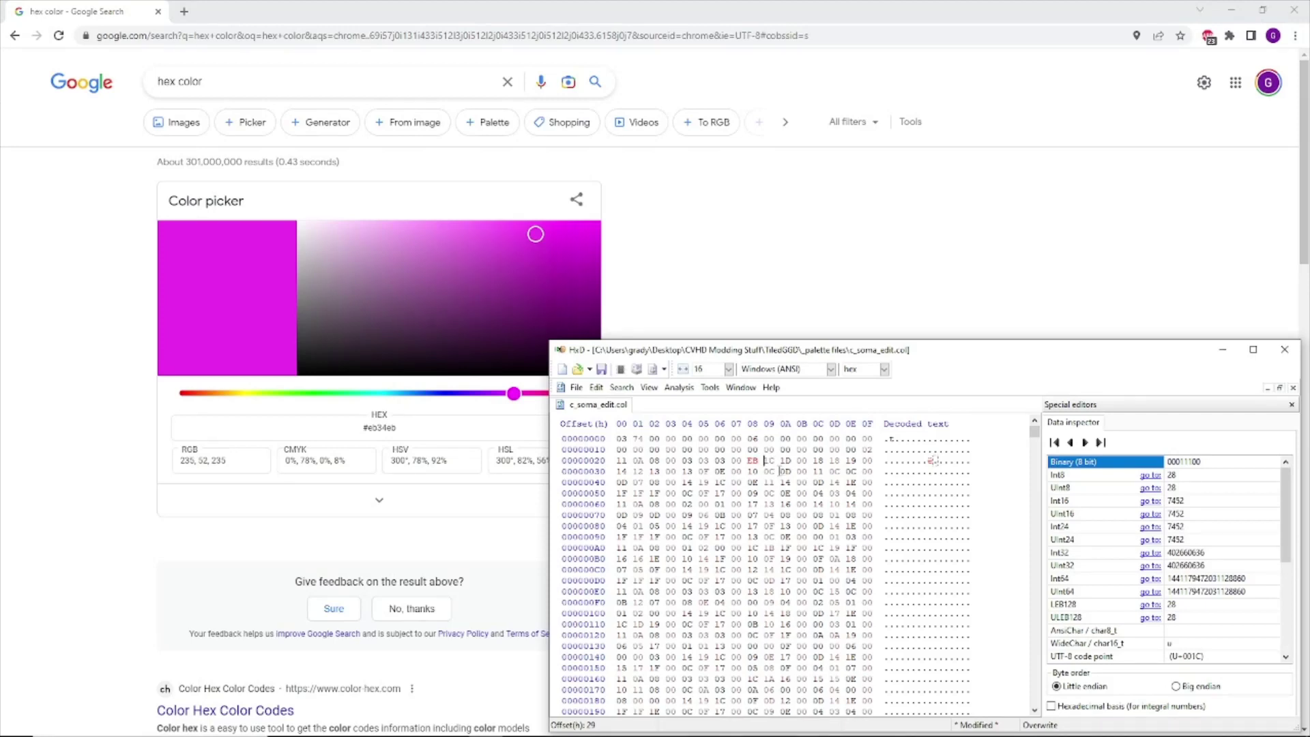
type("34e")
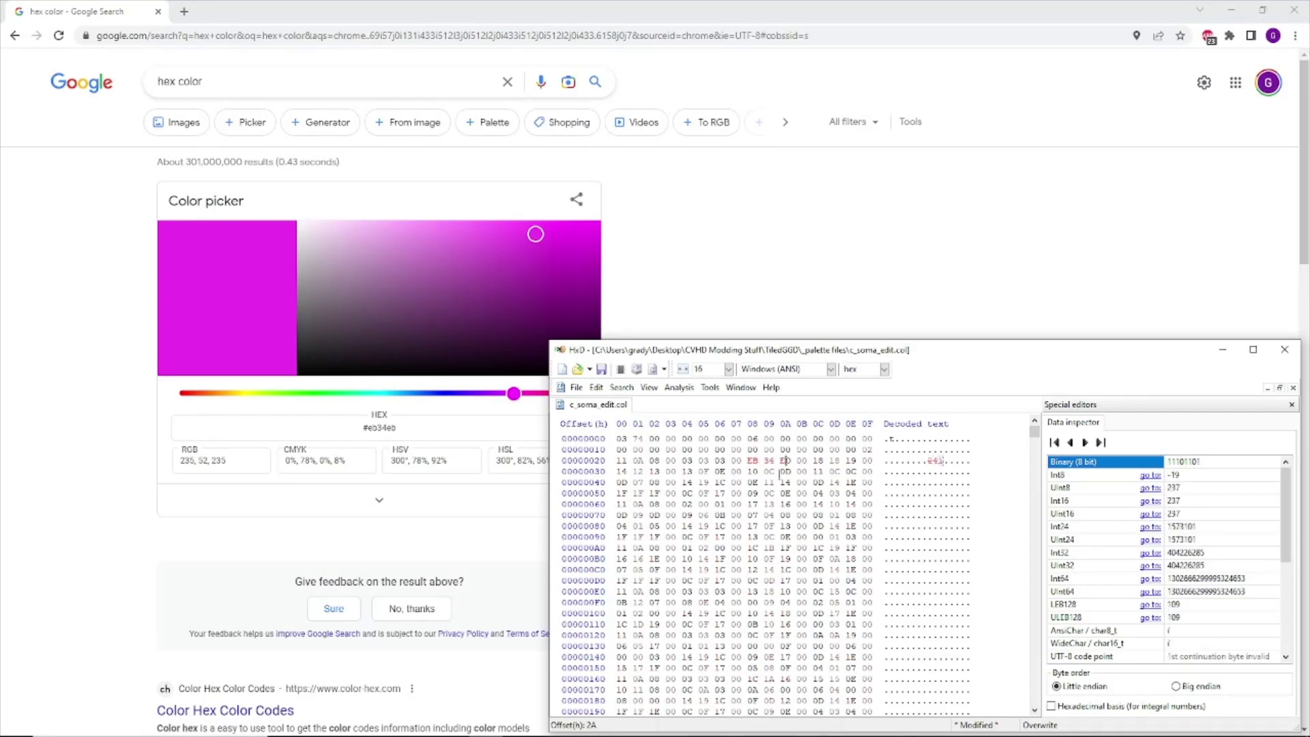
type("b")
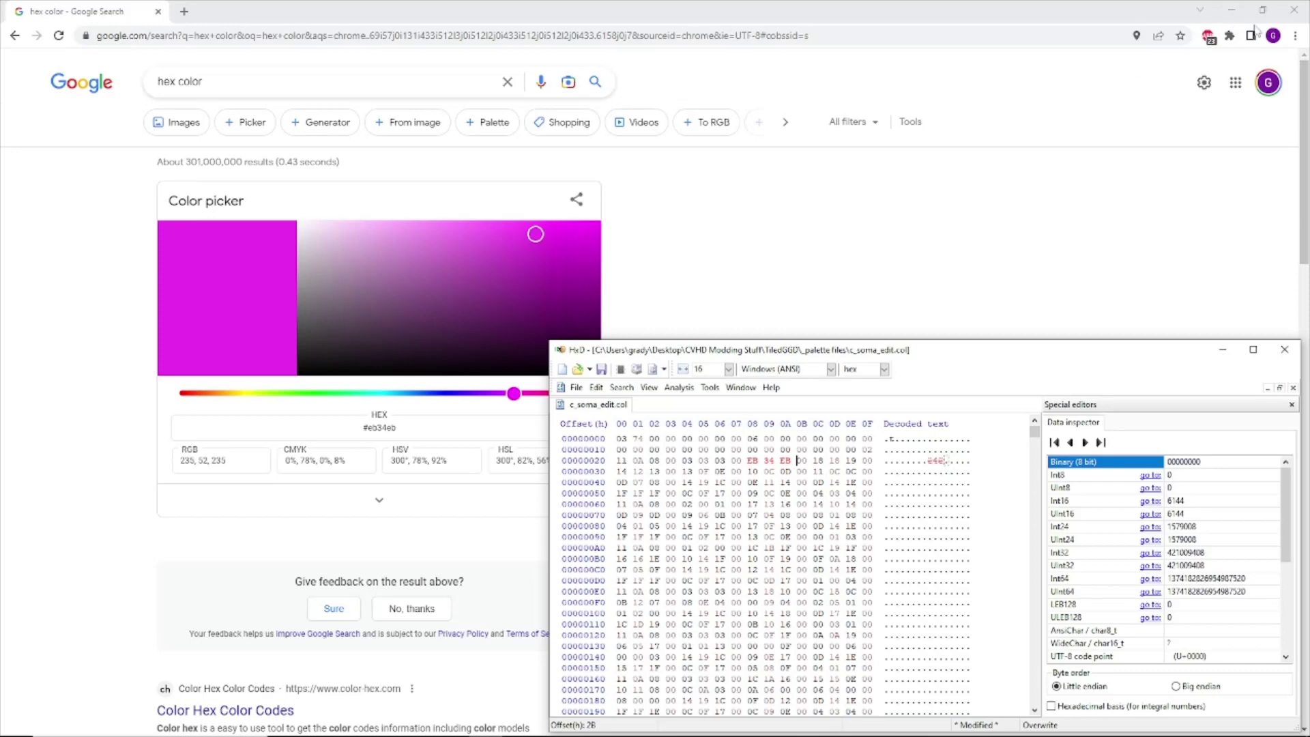
left_click(1233, 9)
left_click(1233, 9)
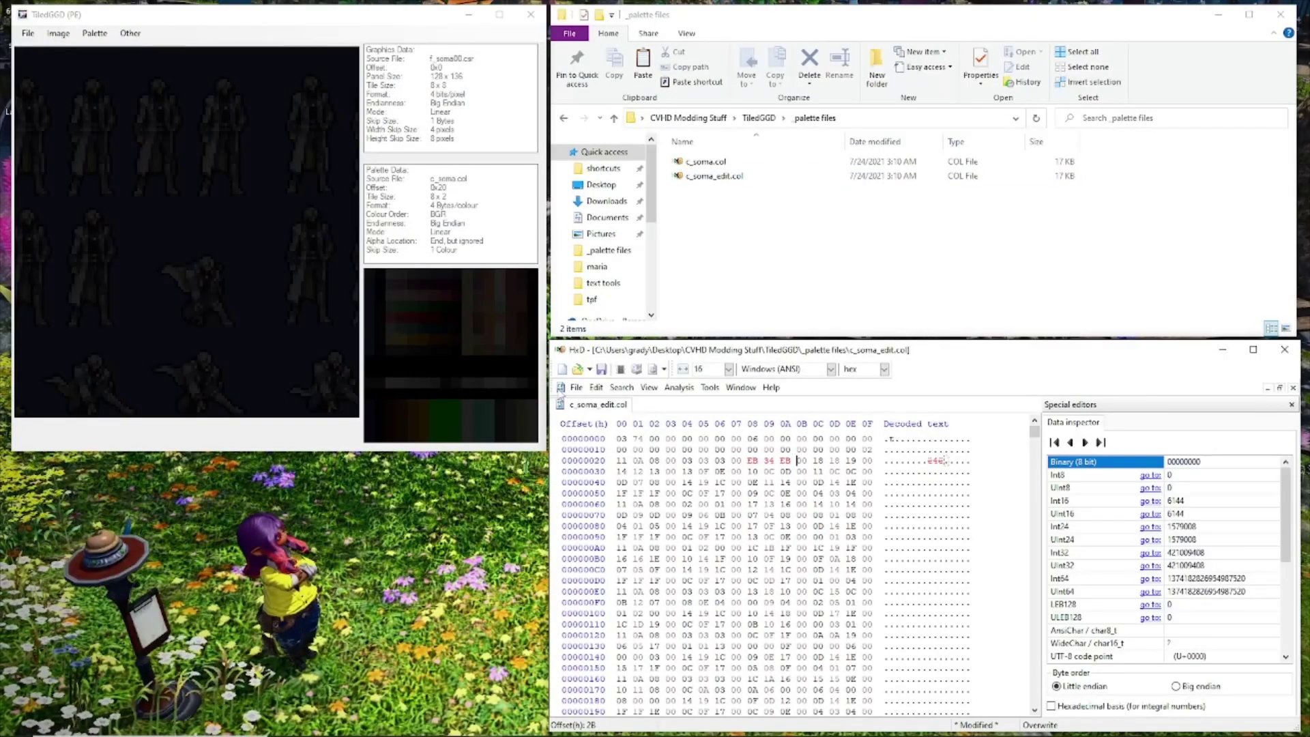
- Save c_soma_edit.col in HxD and load it as the palette file in TiledGGD
left_click(600, 372)
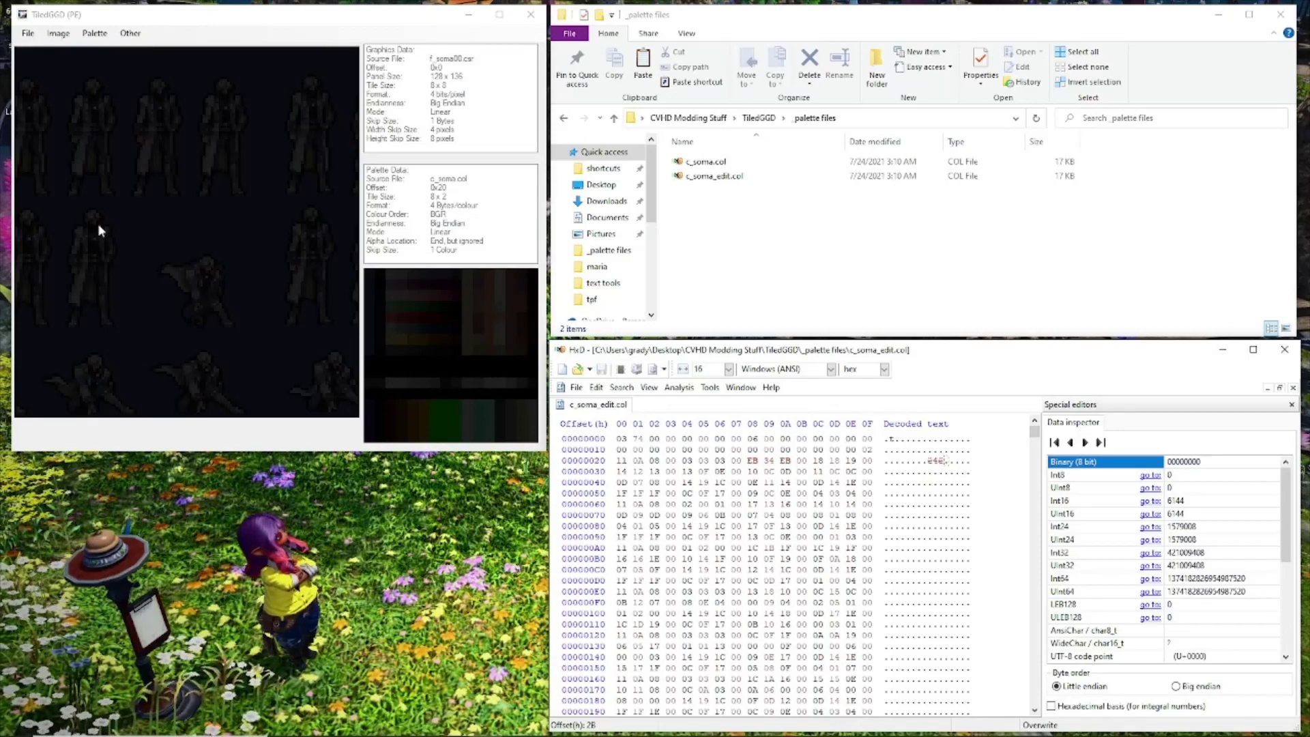
left_click(93, 36)
left_click(94, 36)
mouse_move(28, 33)
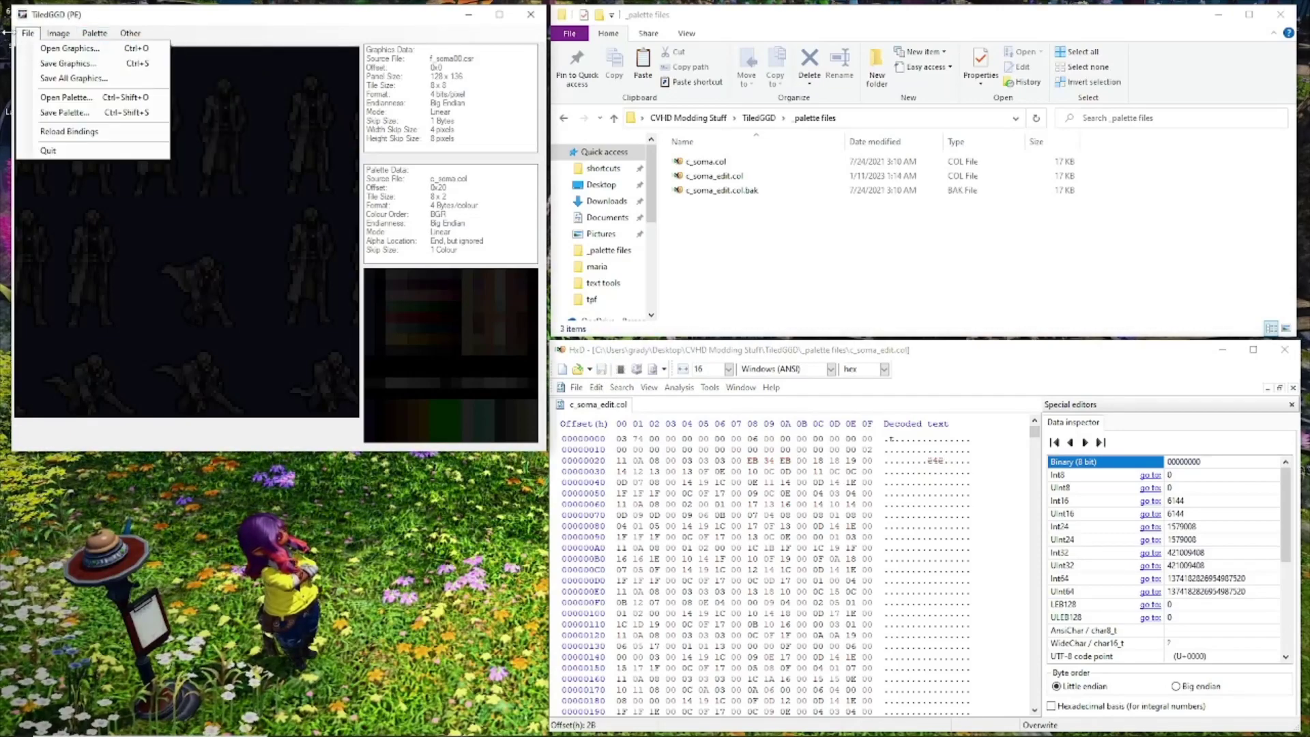
left_click(104, 97)
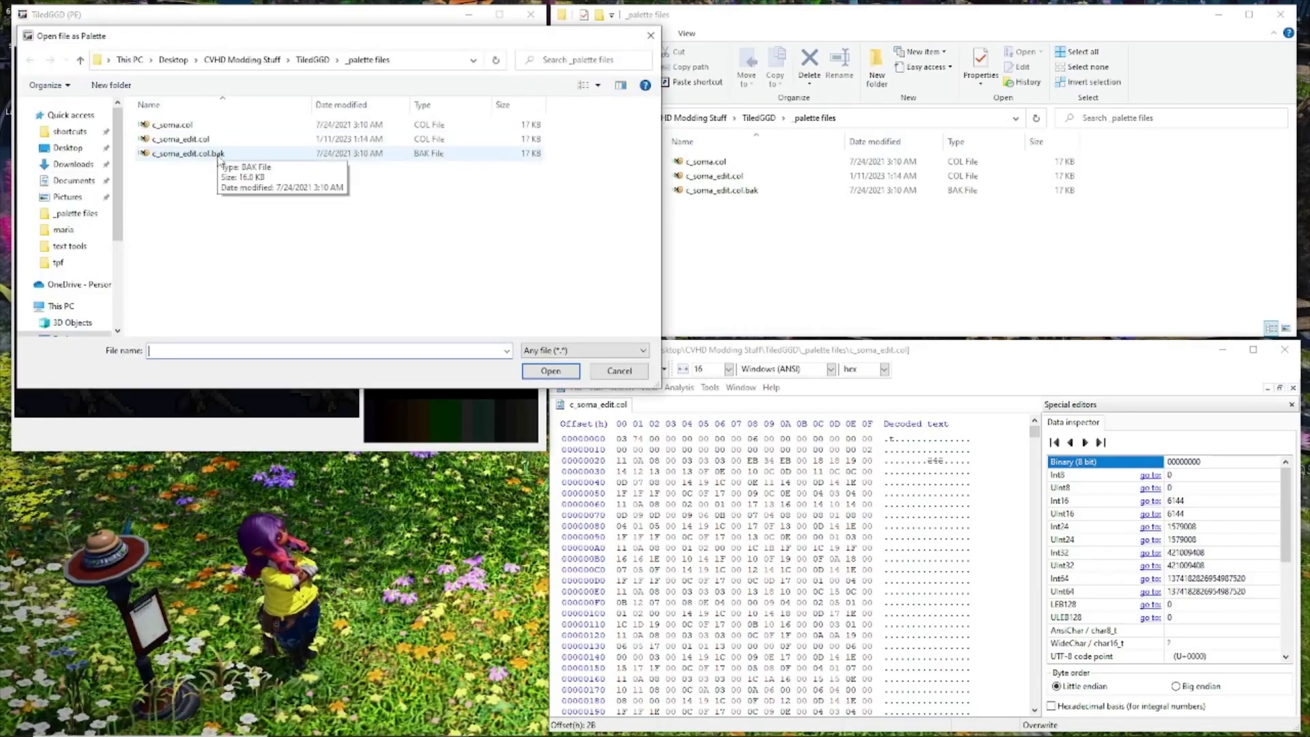
left_click(227, 142)
double_click(228, 142)
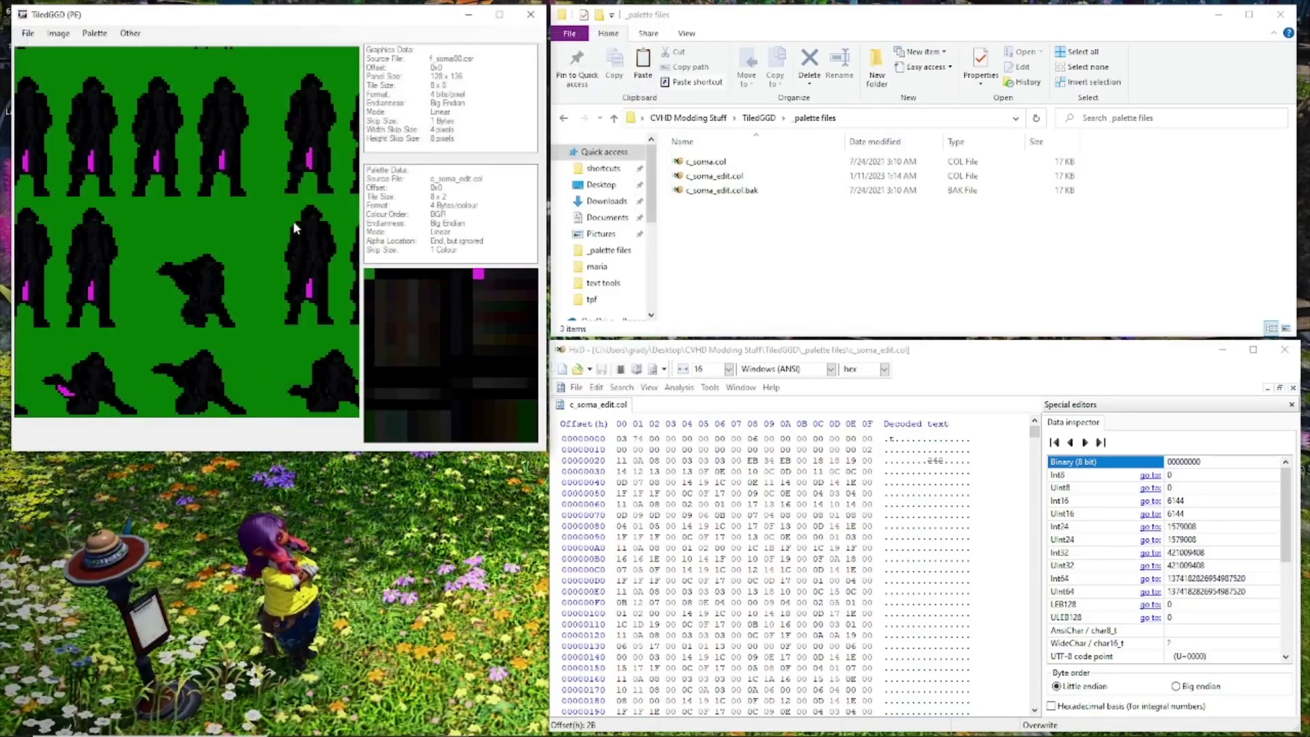
left_click(94, 33)
mouse_move(114, 54)
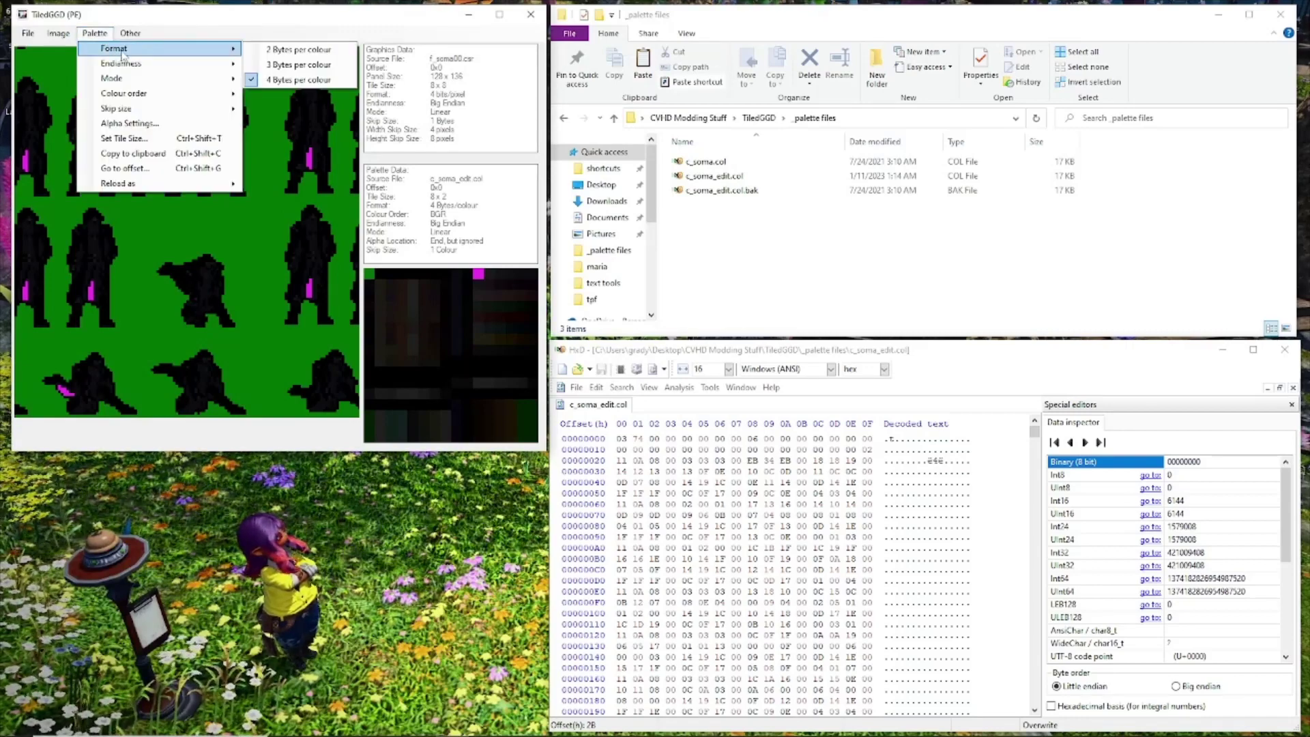
- Accept the palette alpha settings unchanged and jump the palette to offset 0x20
left_click(179, 124)
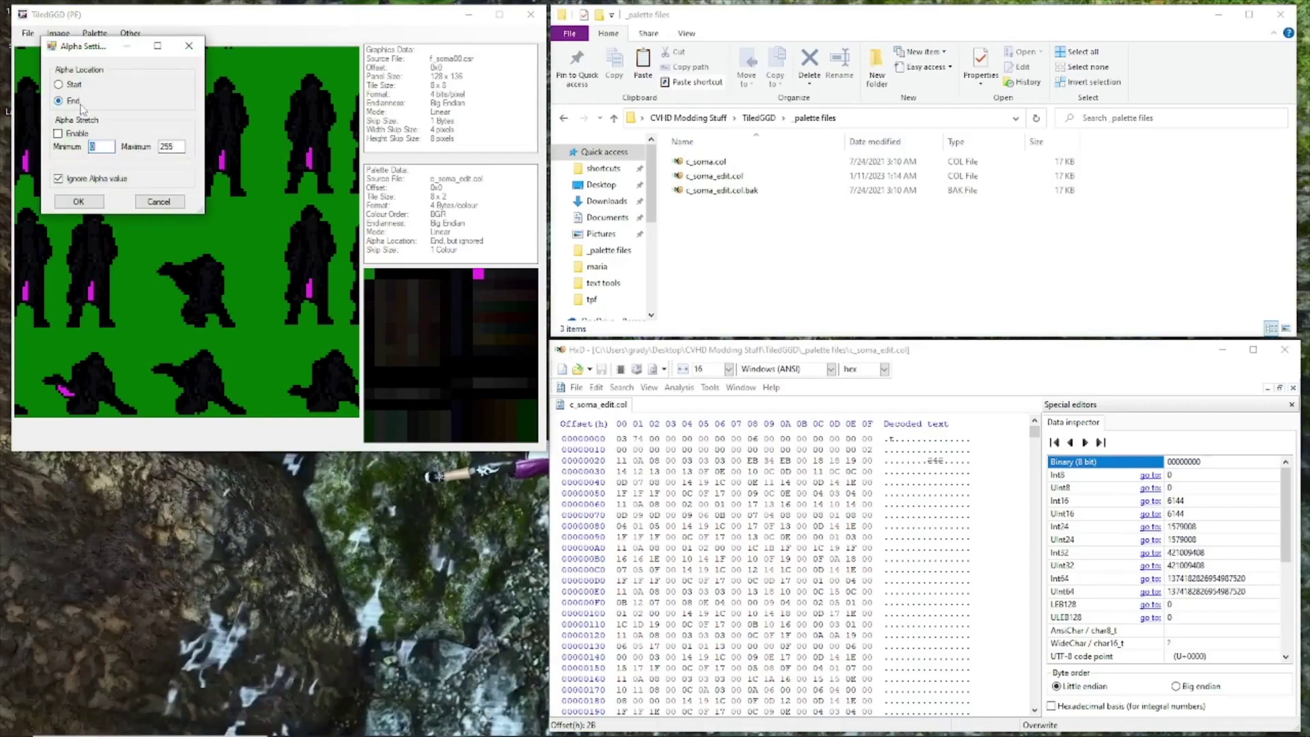
left_click(79, 201)
left_click(94, 33)
mouse_move(120, 52)
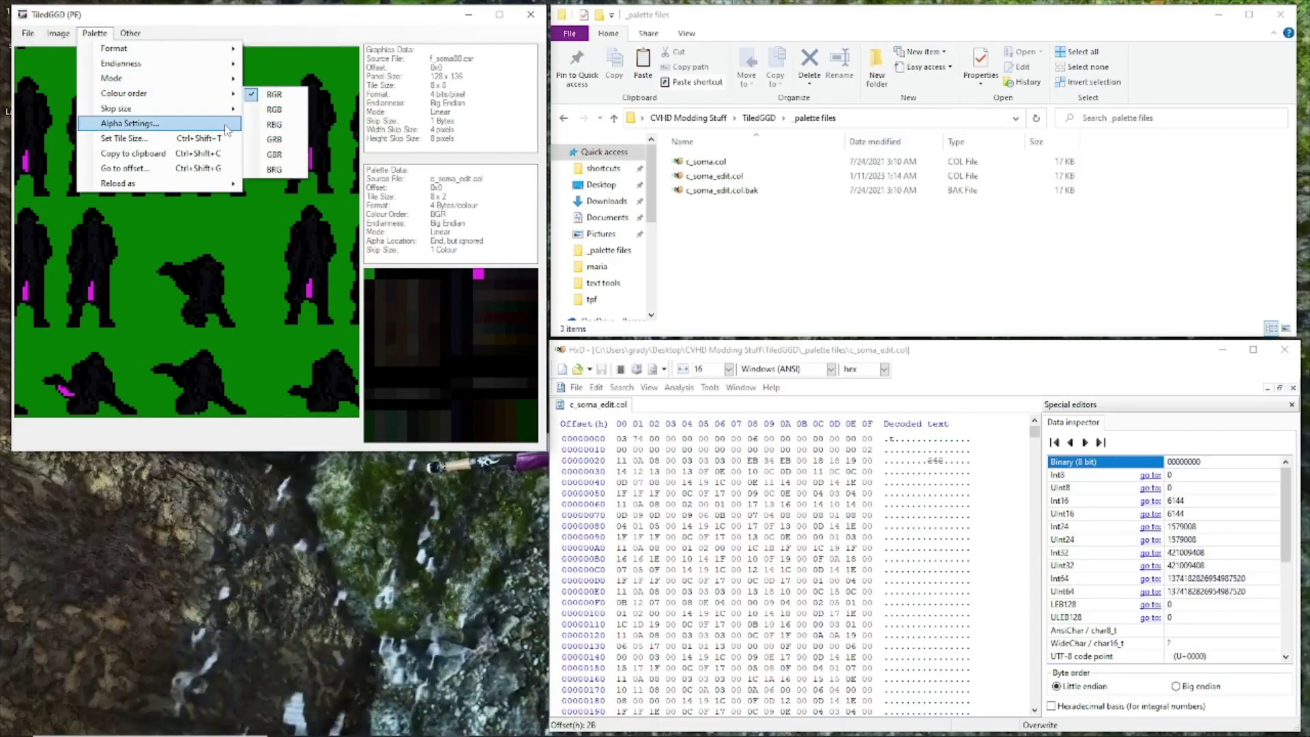
left_click(204, 168)
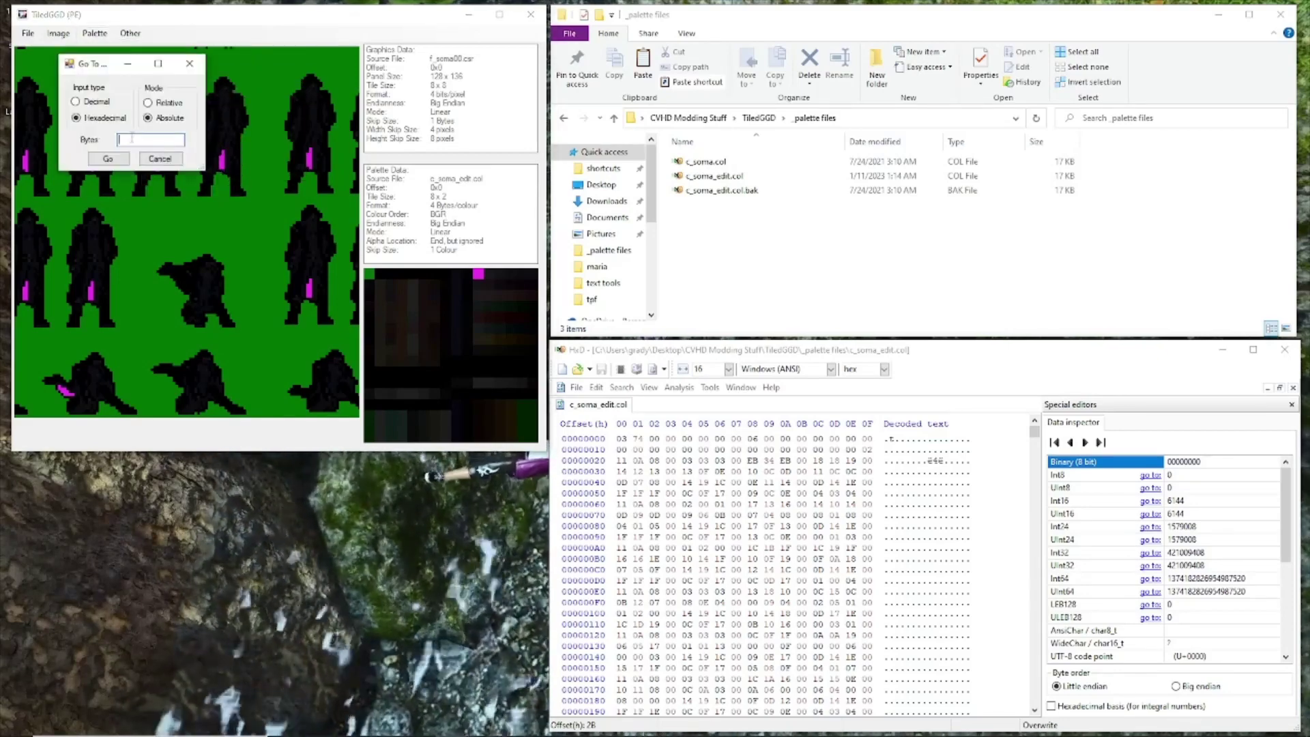
type("20")
left_click(99, 160)
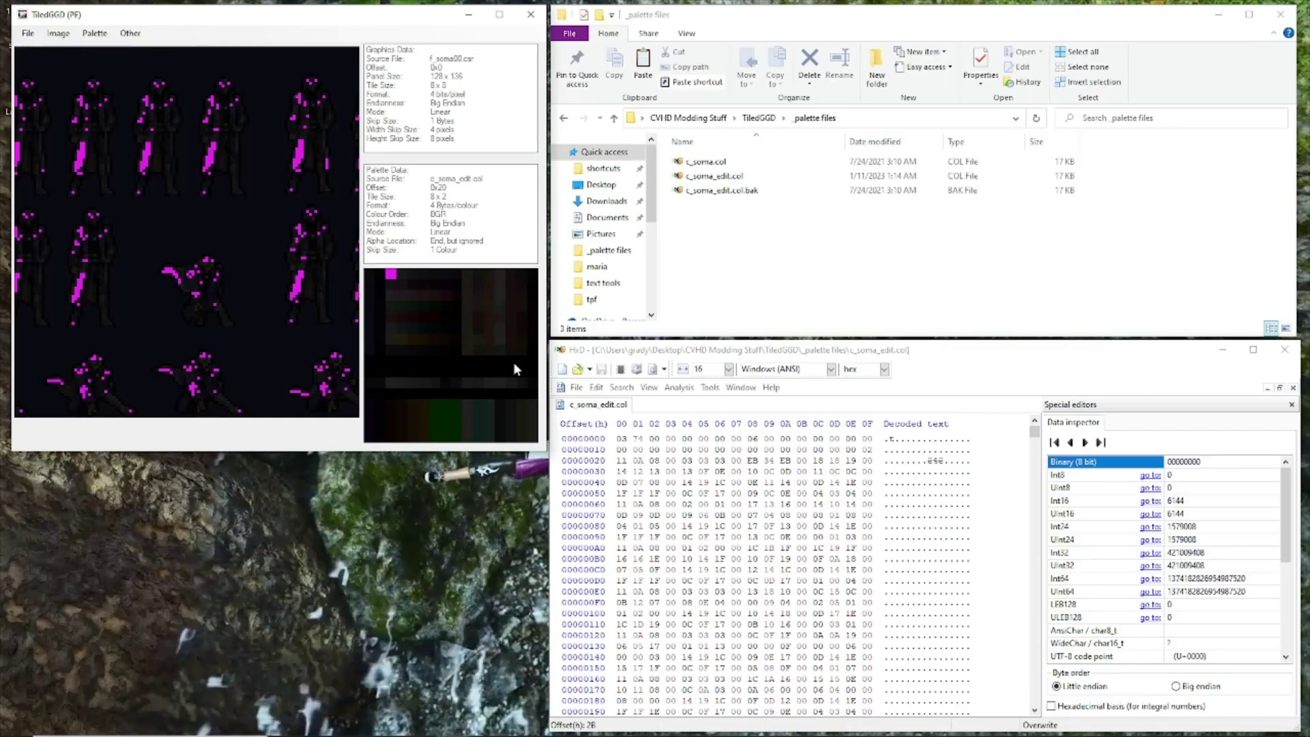
- Launch Windows Calculator via search and move it to the right side of the screen
mouse_move(232, 734)
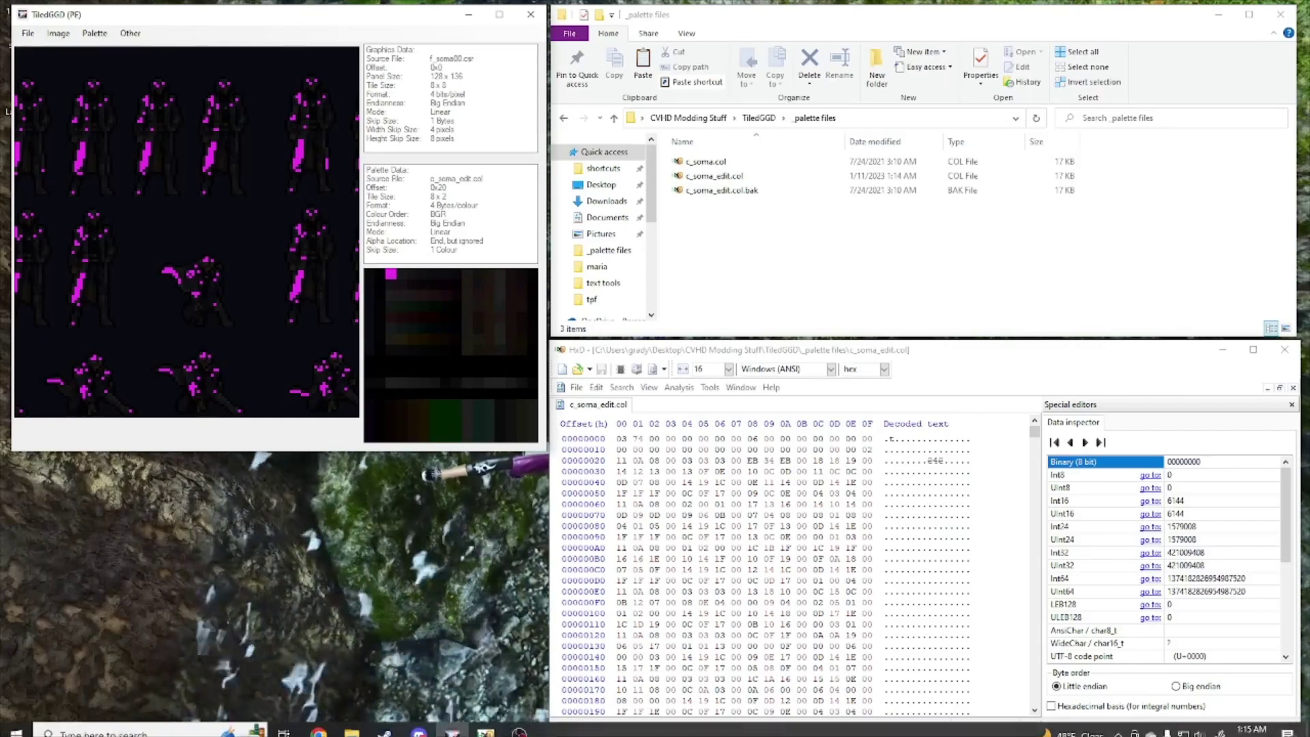
left_click(318, 728)
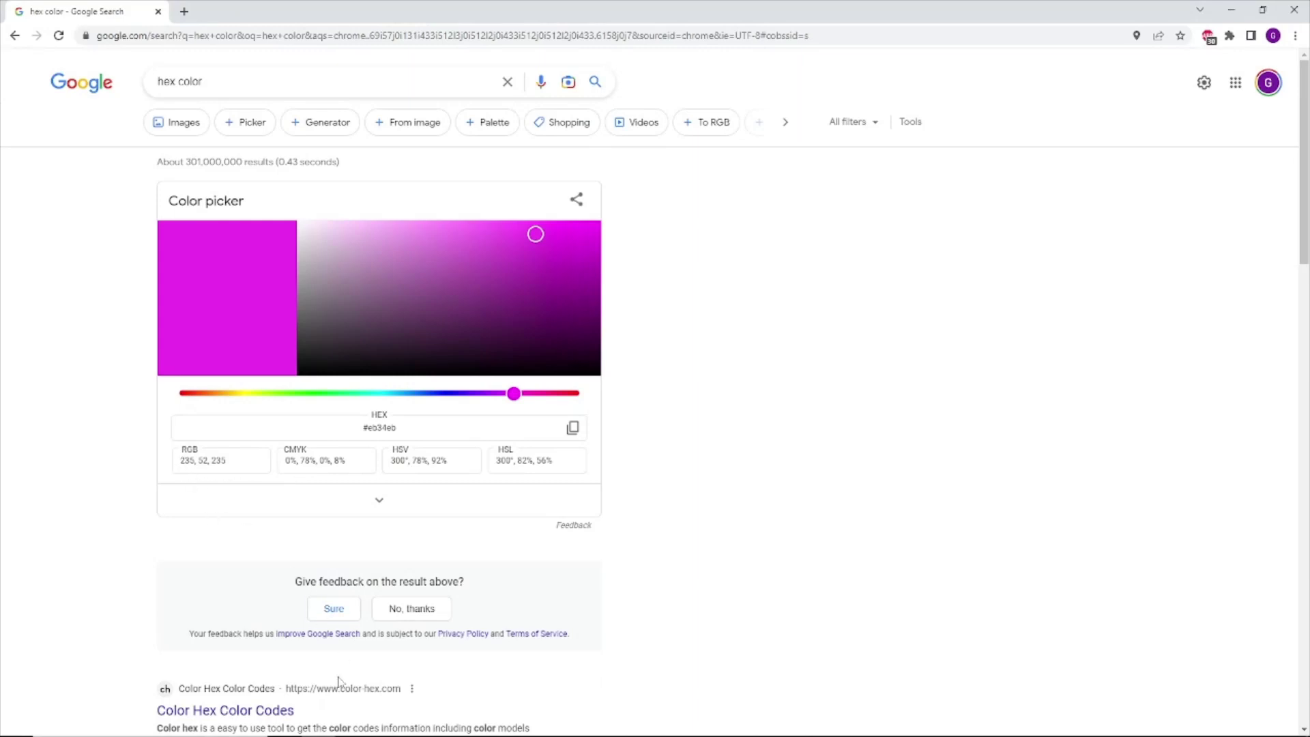
mouse_move(334, 734)
left_click(176, 716)
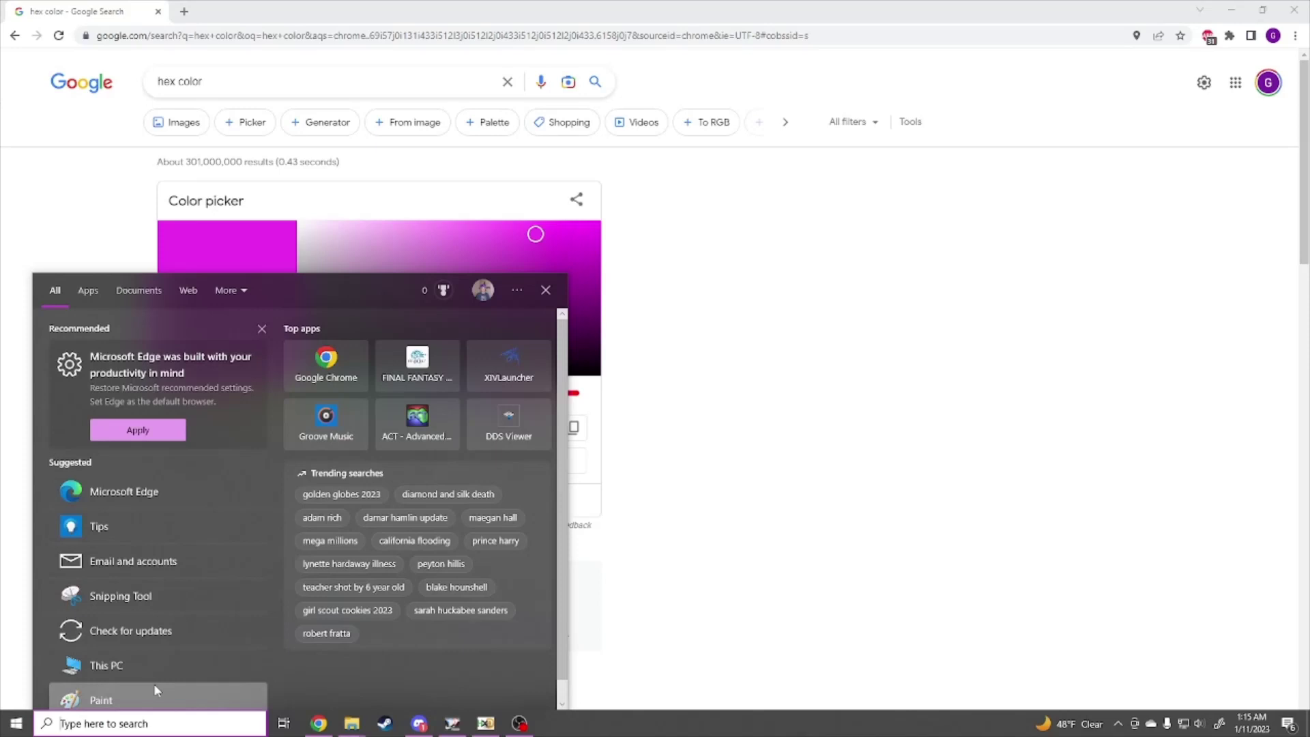
type("calc")
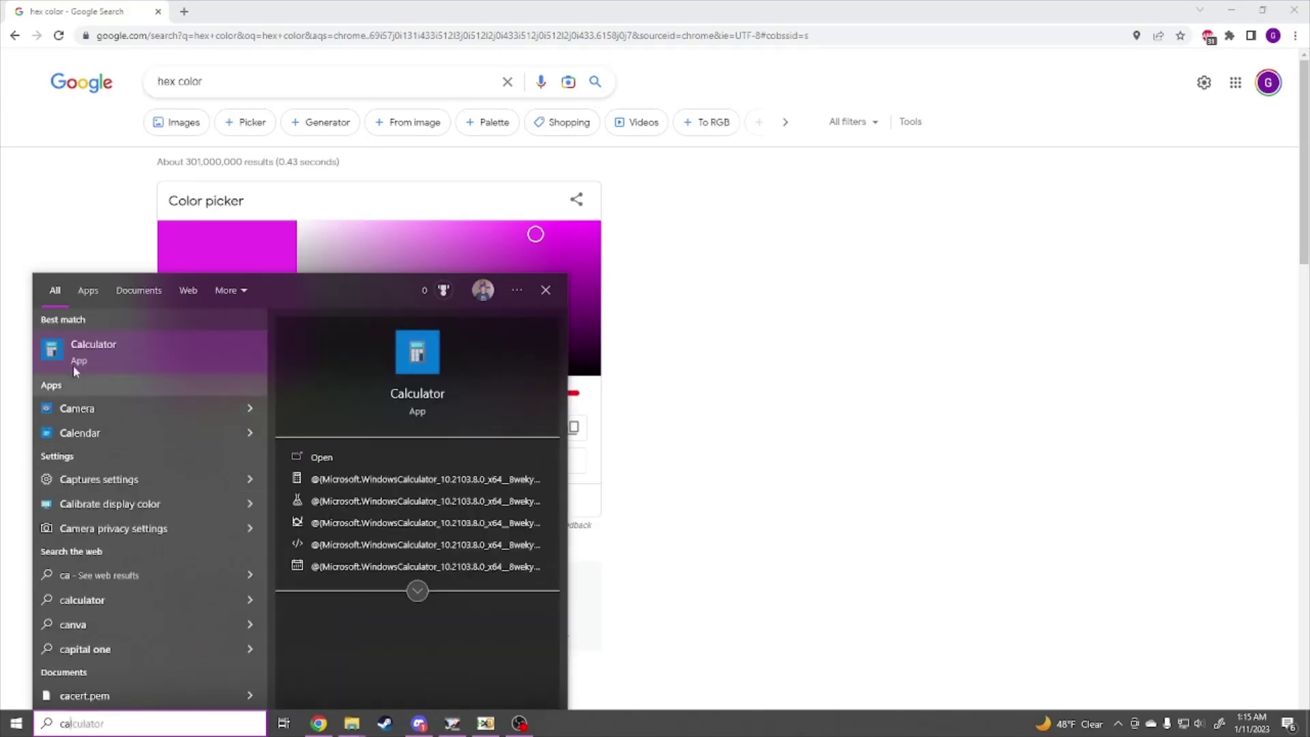
left_click(72, 361)
left_click_drag(122, 151, 886, 217)
- Divide 235 by 8 in Calculator, giving 29.375
left_click(907, 484)
left_click(938, 483)
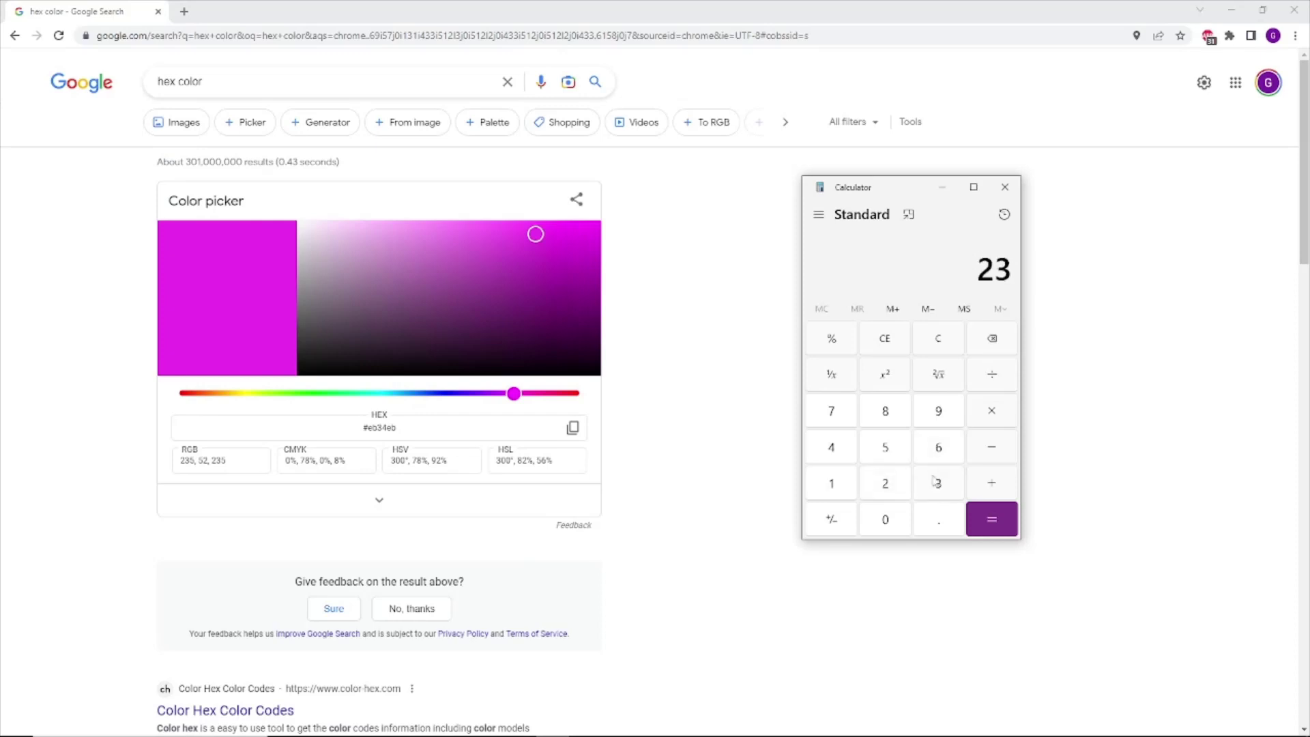
left_click(891, 447)
left_click(991, 376)
left_click(885, 416)
left_click(980, 513)
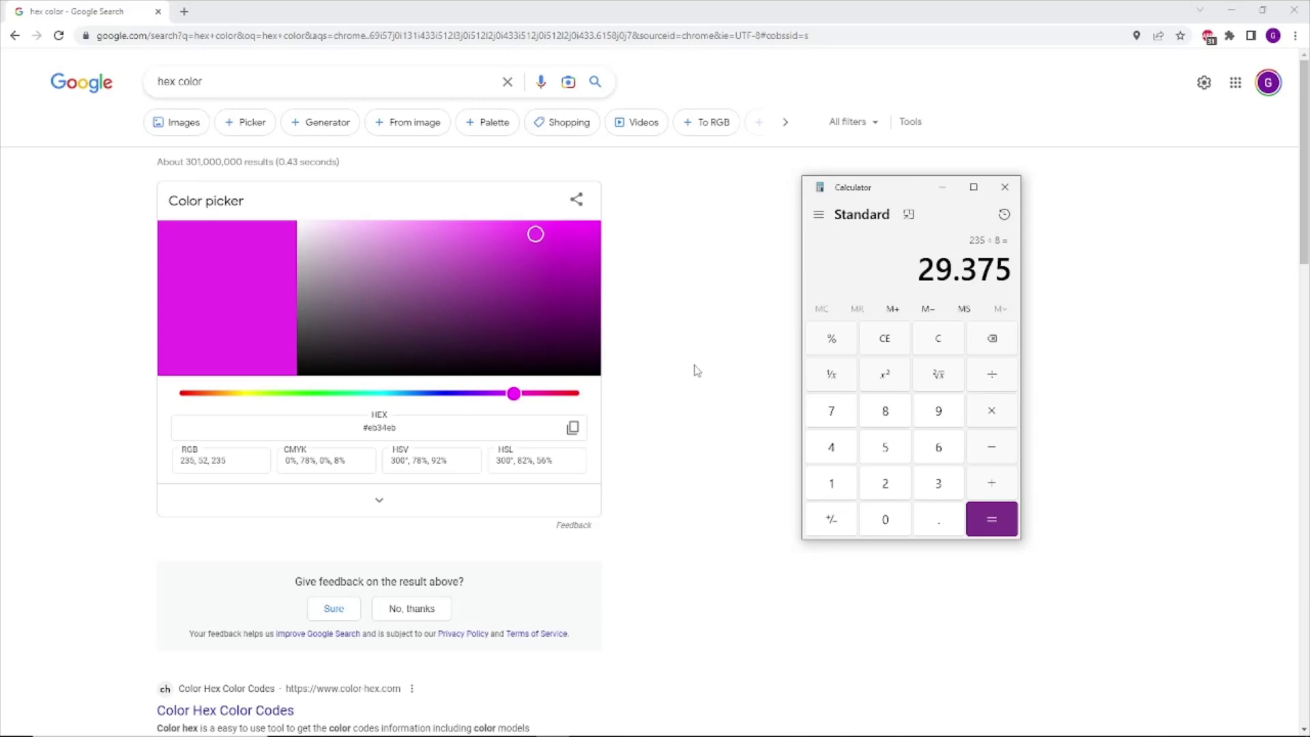
- Divide 52 by 8, giving 6.5, then close Calculator
left_click(886, 447)
left_click(886, 483)
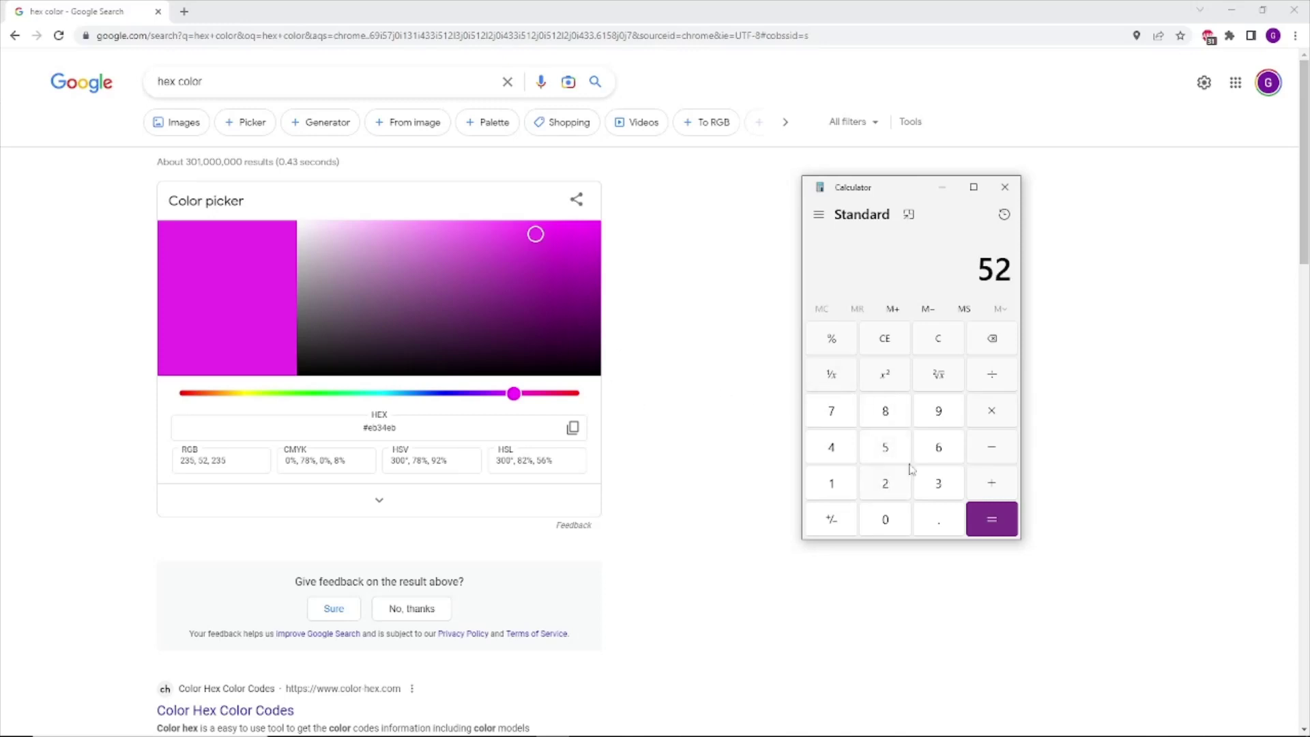
left_click(989, 382)
left_click(887, 418)
left_click(991, 518)
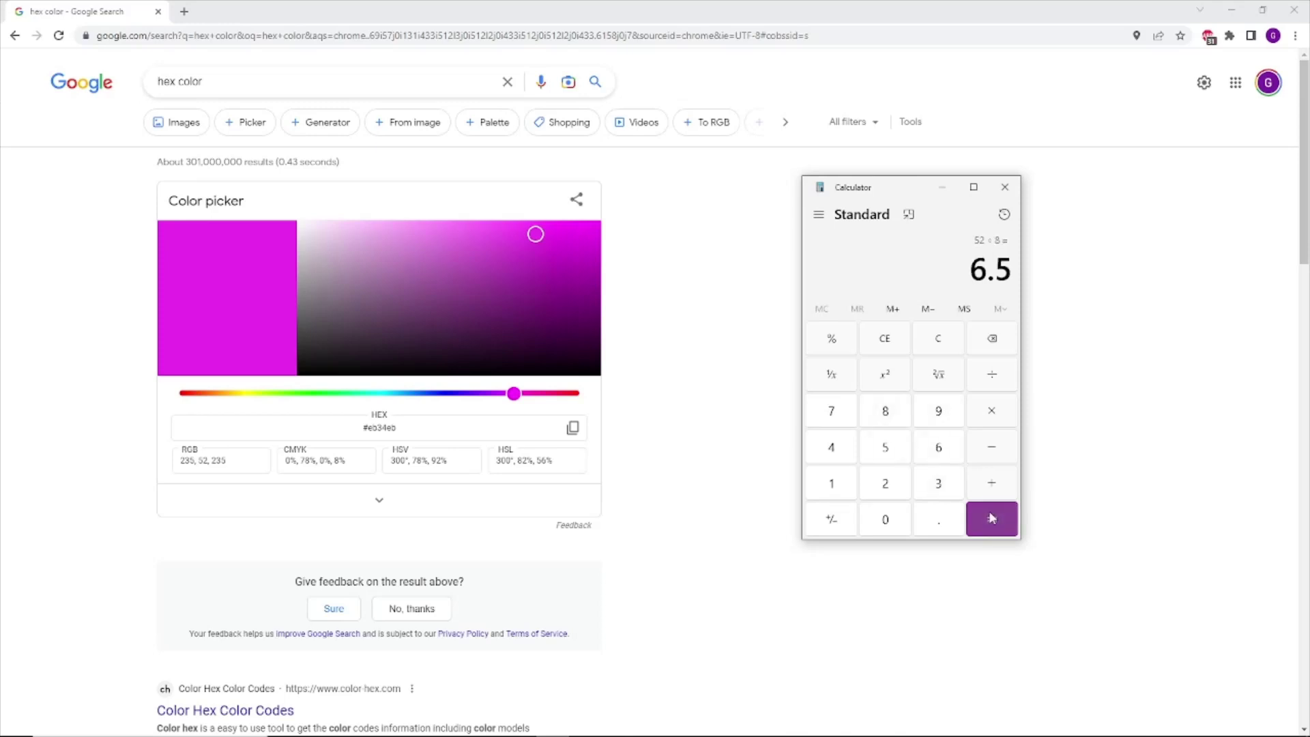
left_click(1006, 195)
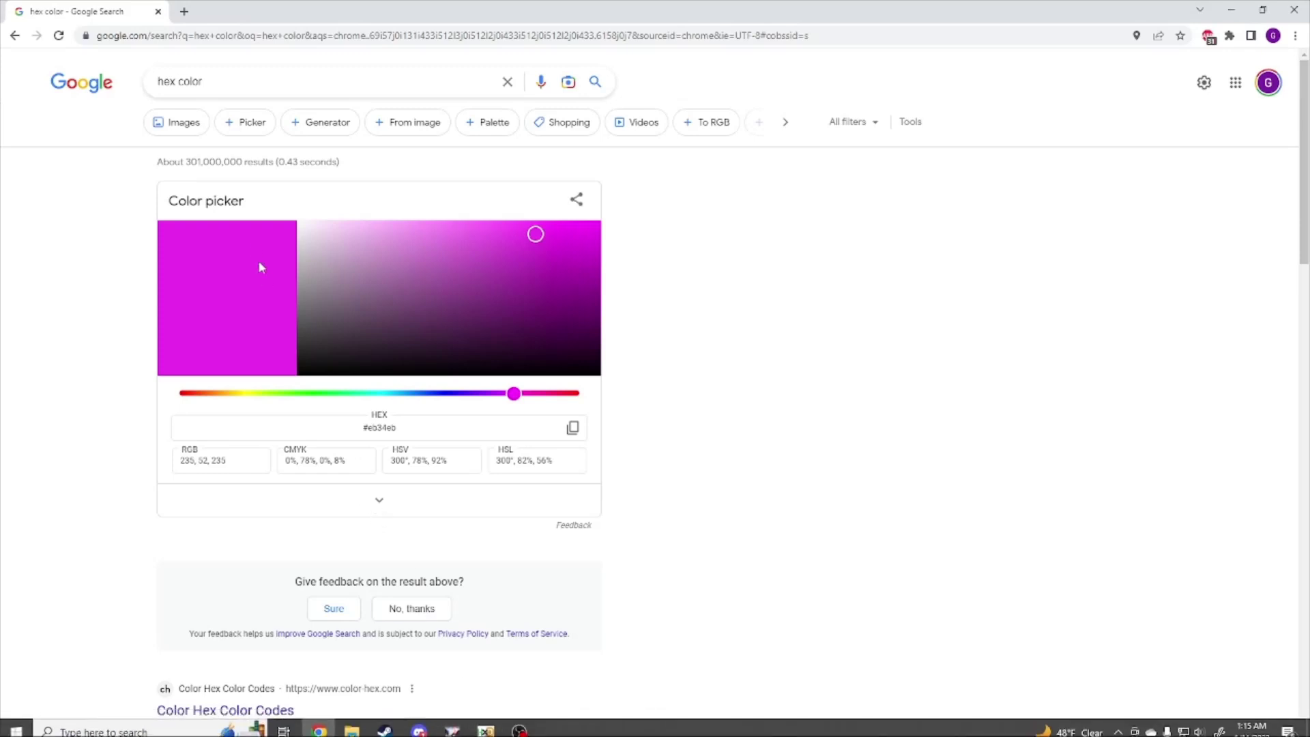
- Search 'decimal to hex' and convert decimal 29 to hex 1D on RapidTables
left_click(177, 86)
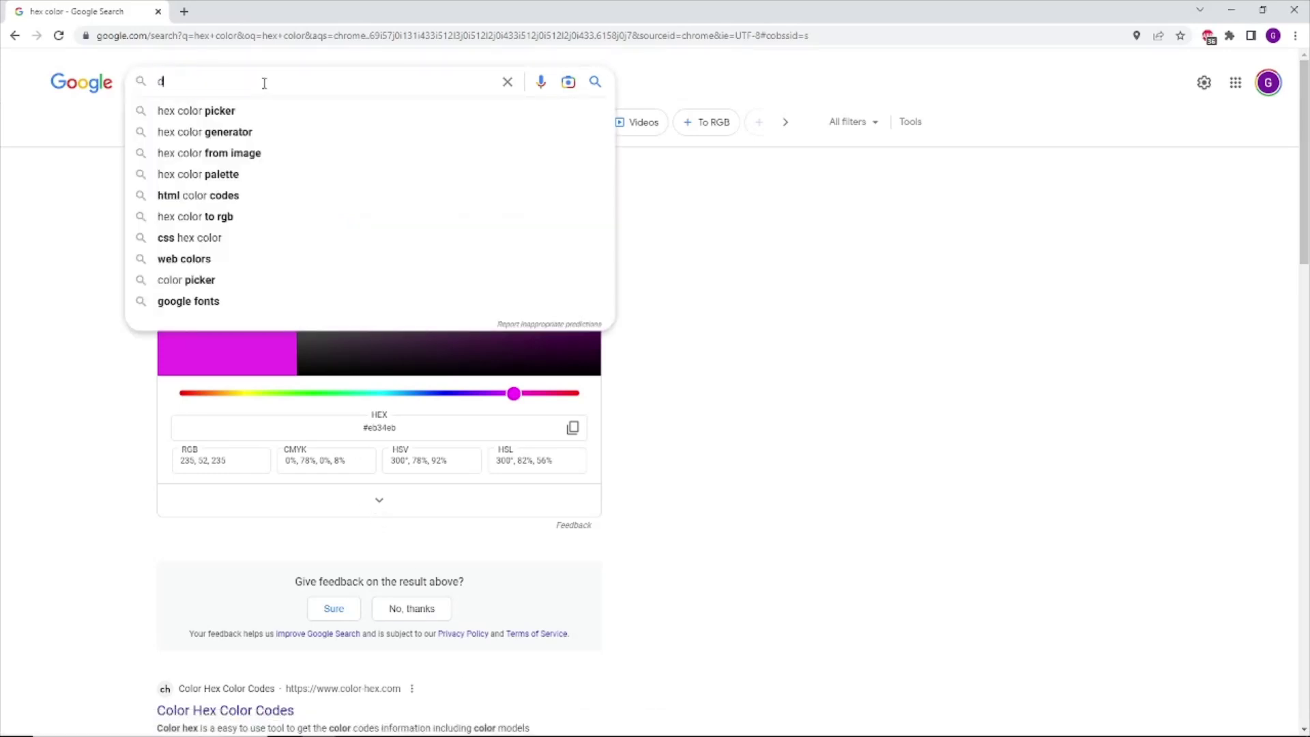
type("ecimal to hex")
key("Return")
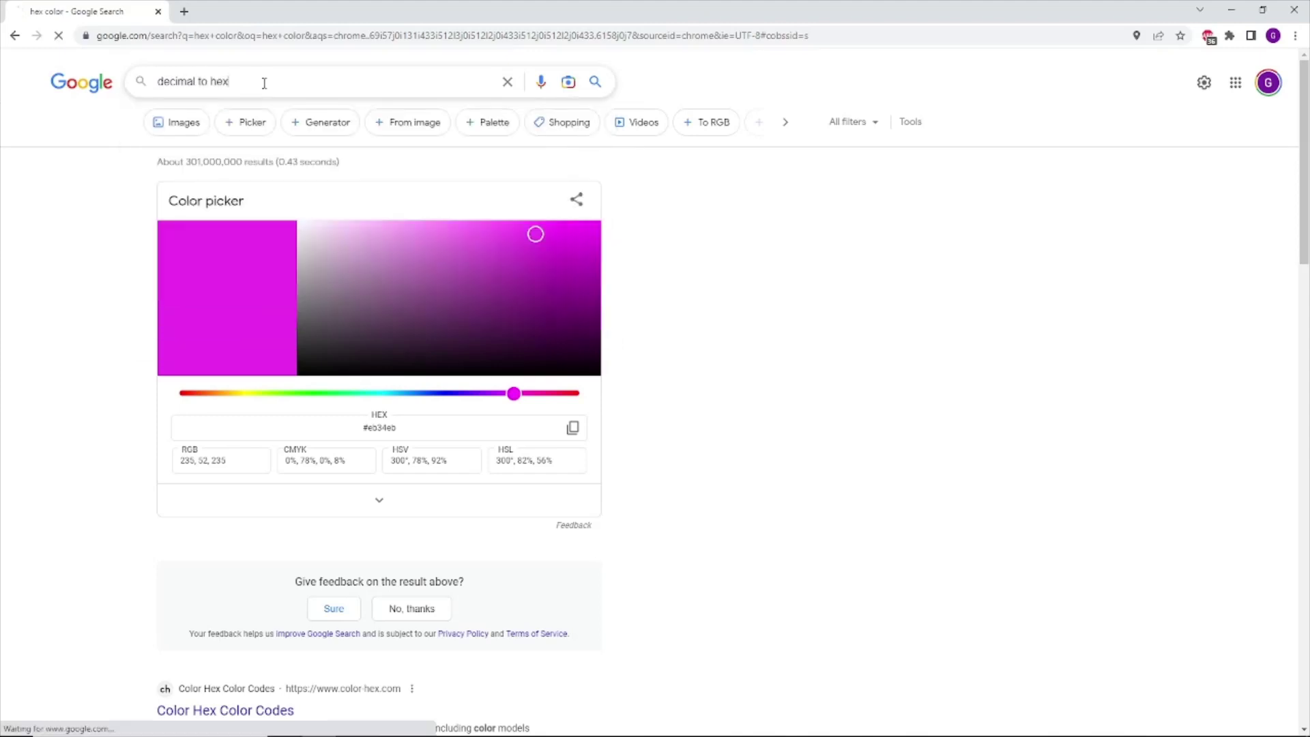
left_click(322, 257)
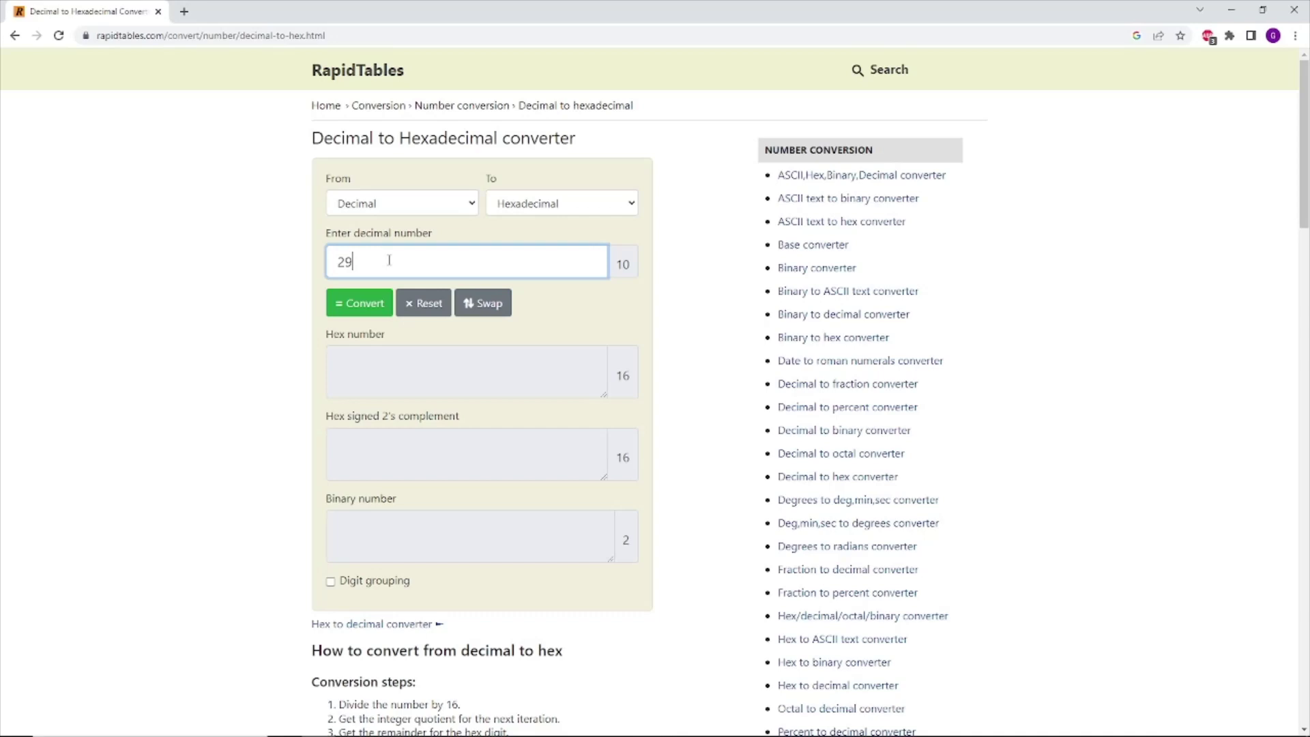
key("Return")
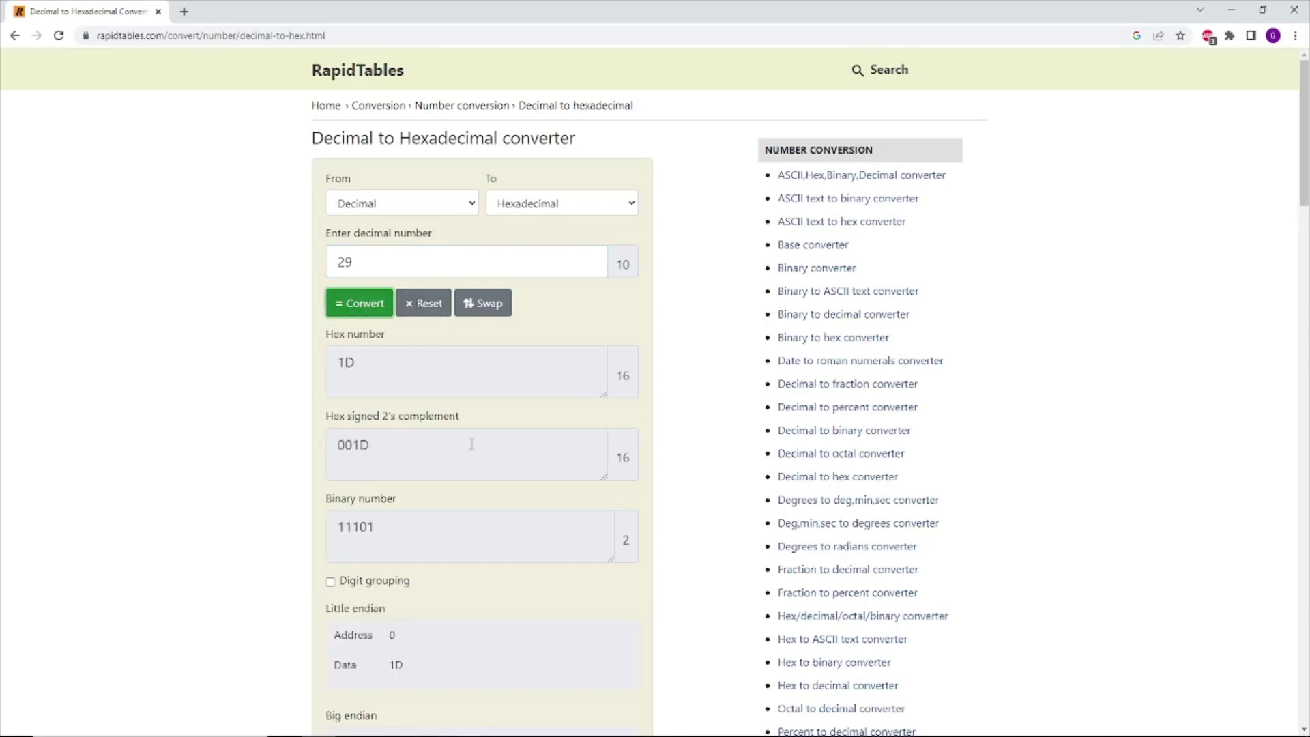
key("alt+Tab")
key("alt+Tab")
left_click(1249, 7)
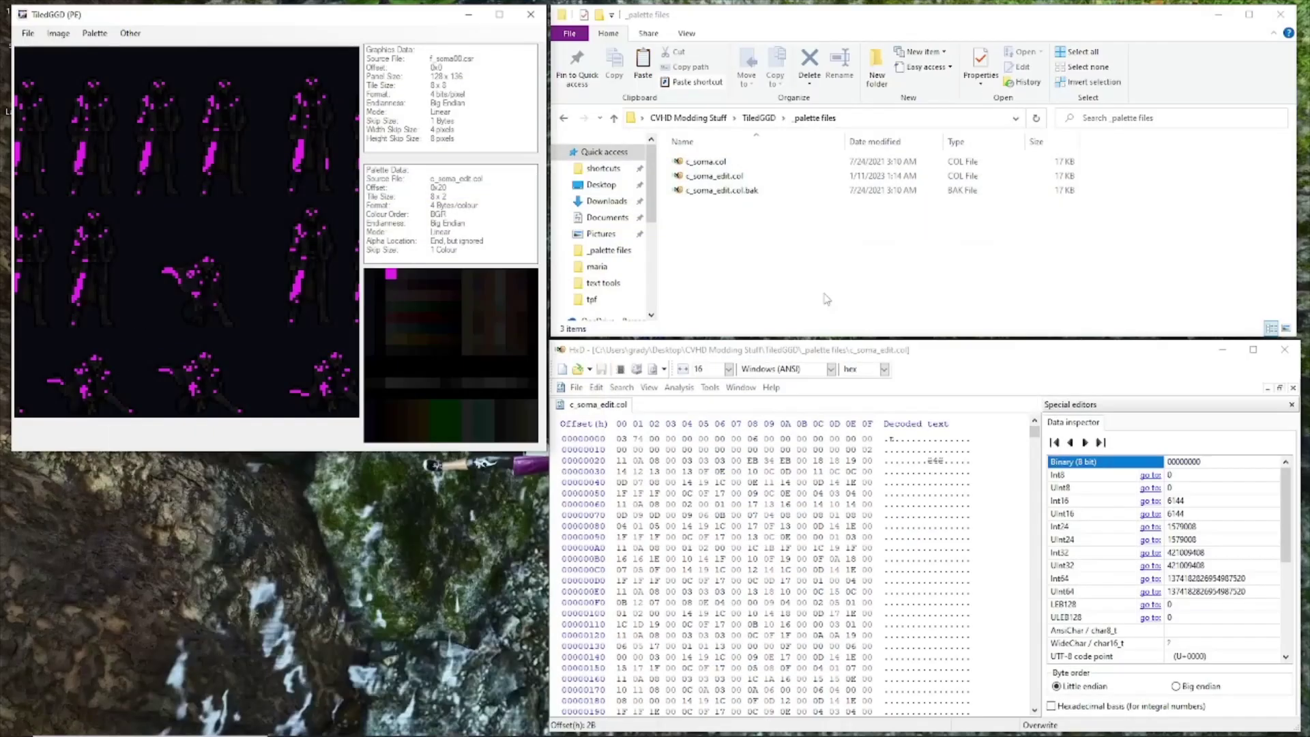
- Overwrite the red and blue bytes of the 0x28 colour with 1D
left_click(752, 460)
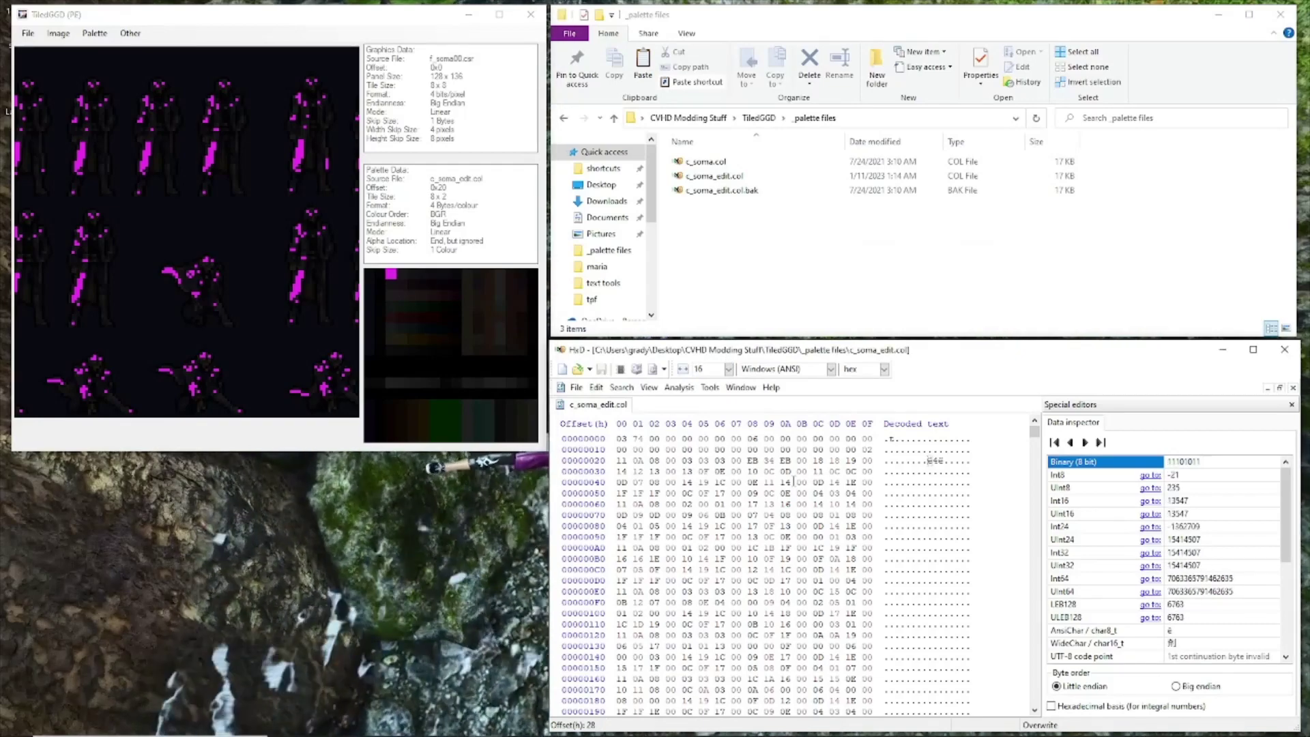
type("1D")
key("Right")
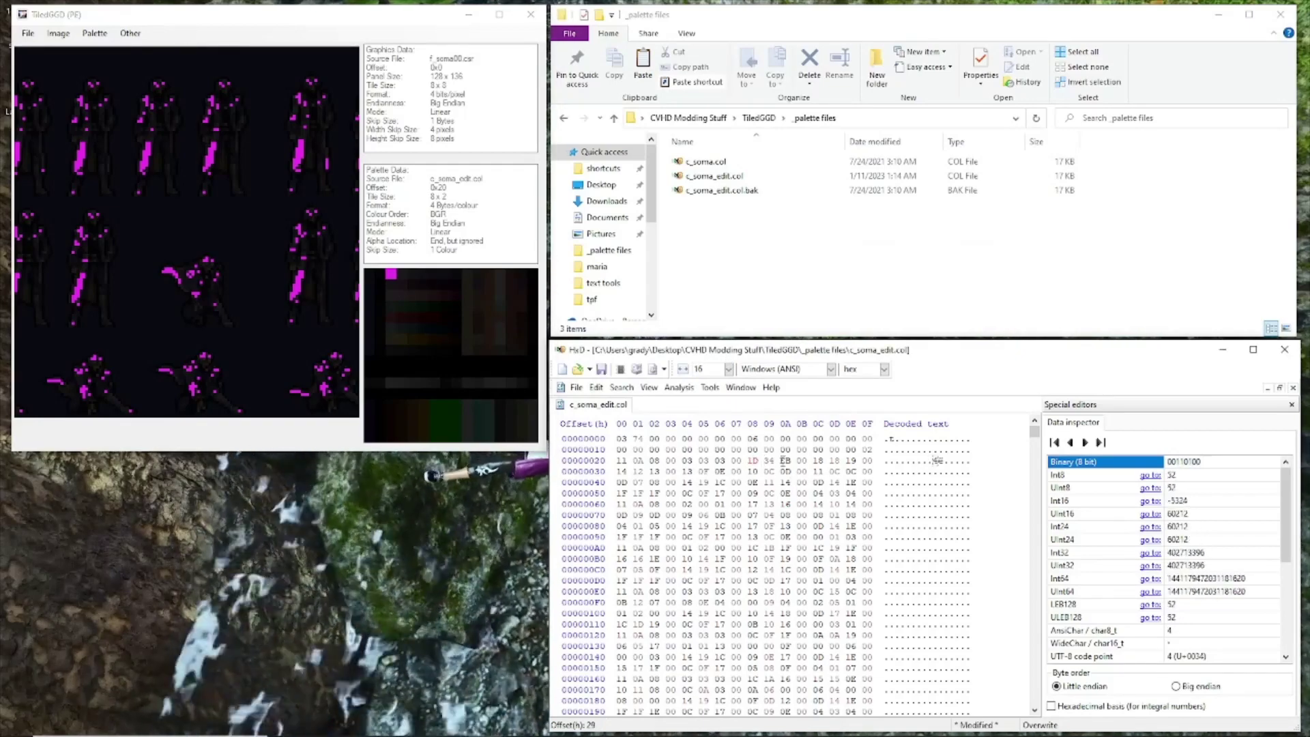
type("1D")
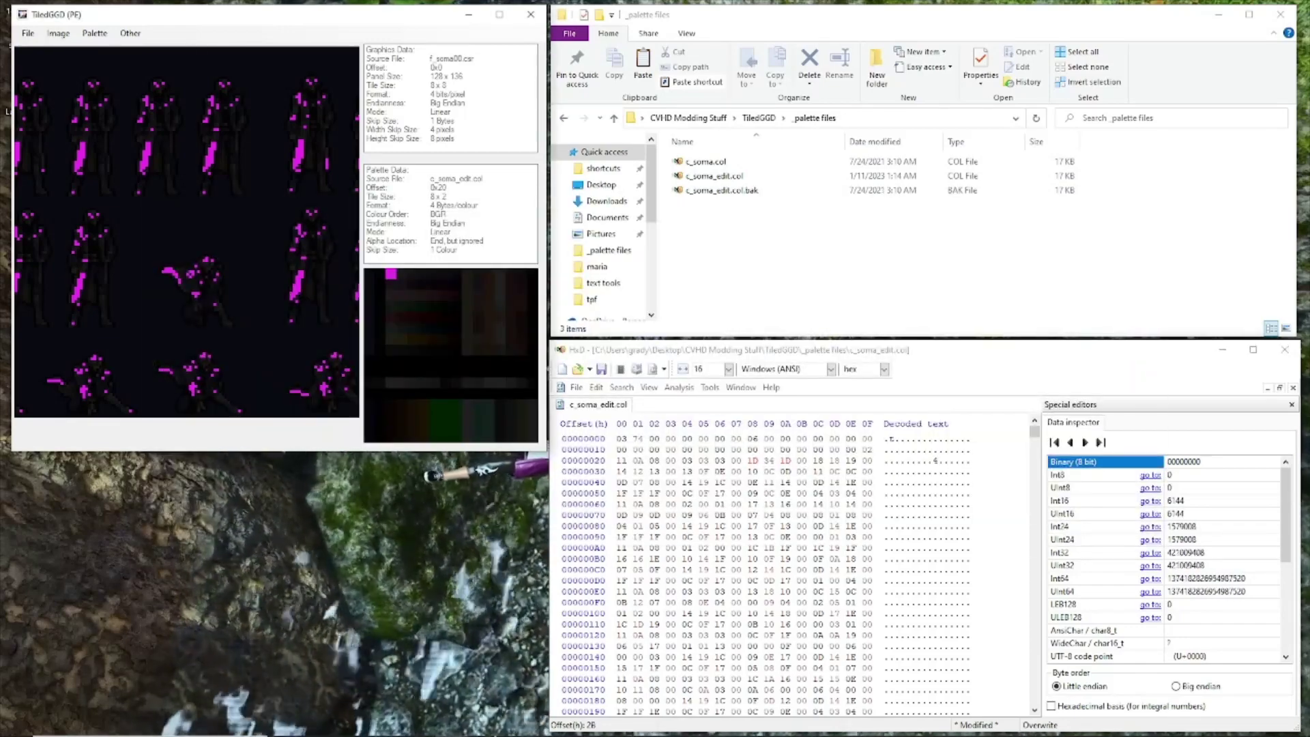
- Check the value 6 in RapidTables and set the byte at offset 0x29 to 06
left_click(374, 723)
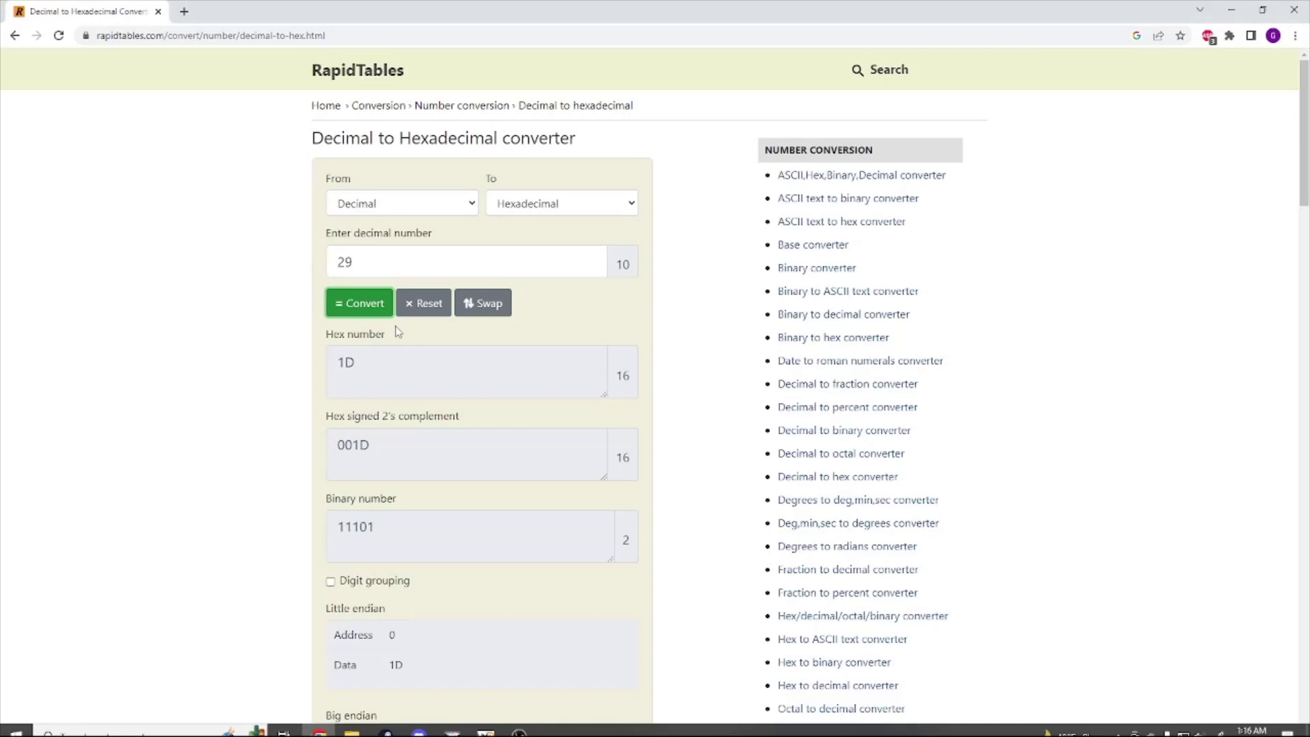
left_click(374, 259)
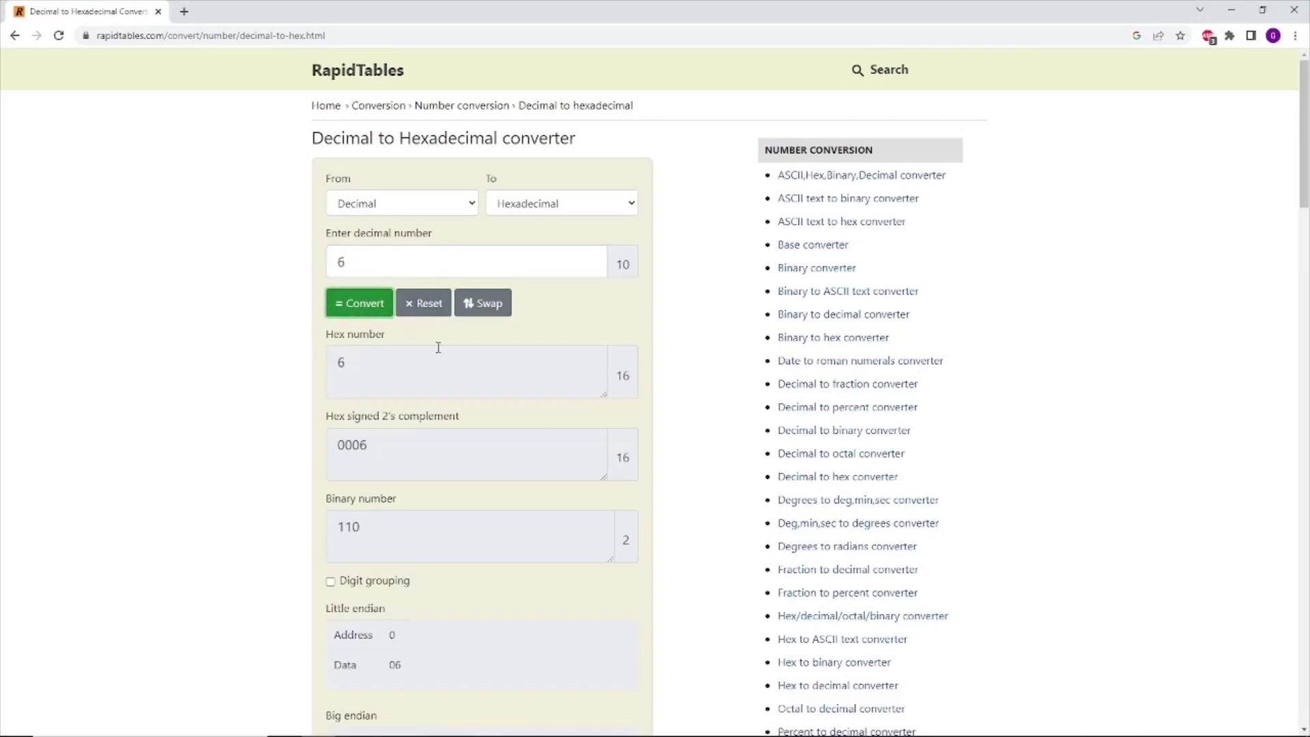
key("alt+Tab")
key("alt+Tab")
left_click(1236, 10)
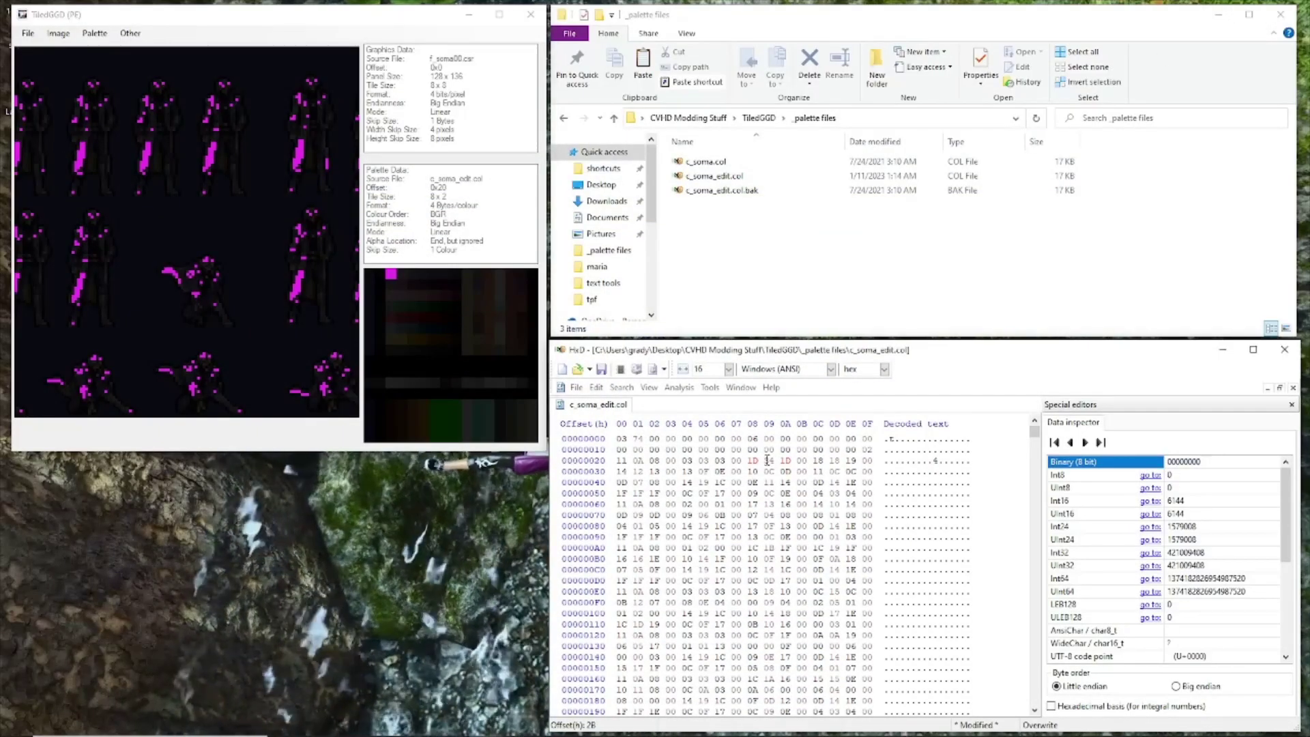
key("Left")
key("Left")
type("06")
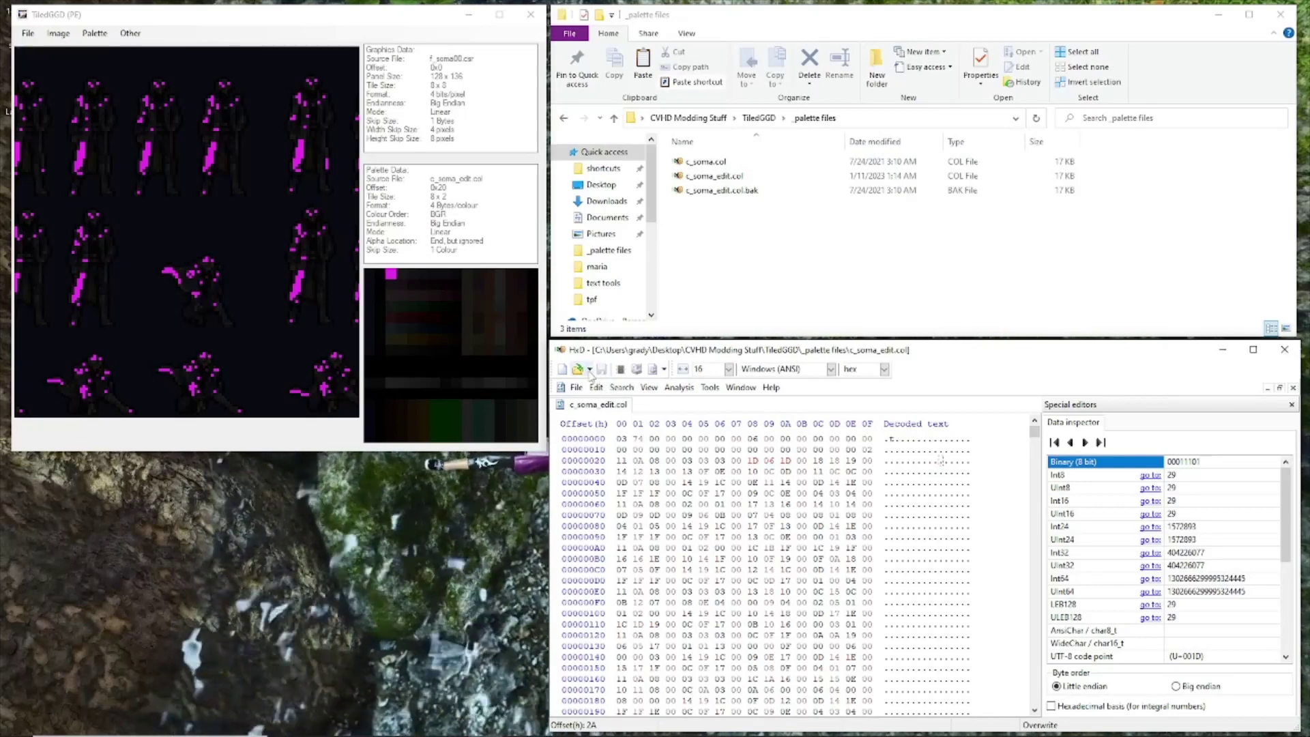
- Reload the palette as generic data and jump it to offset 0x20 again
left_click(95, 32)
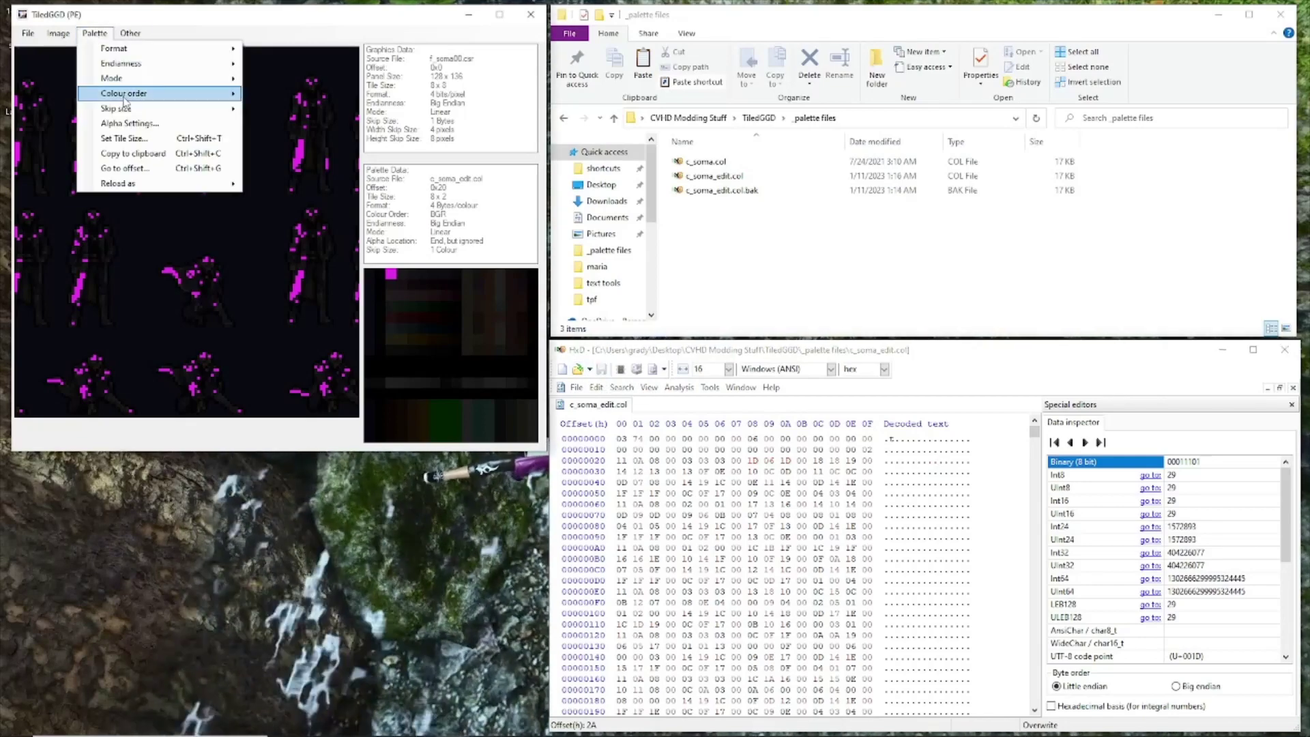
mouse_move(152, 188)
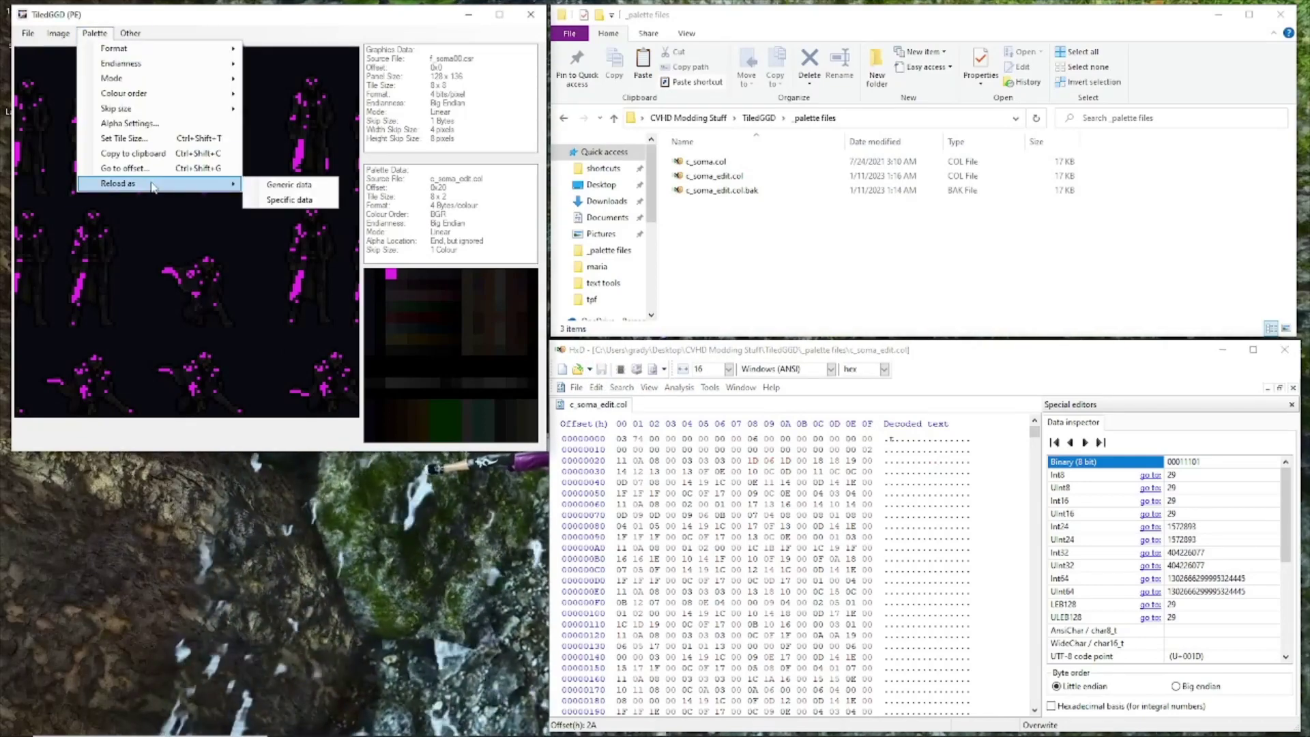
left_click(297, 185)
left_click(89, 34)
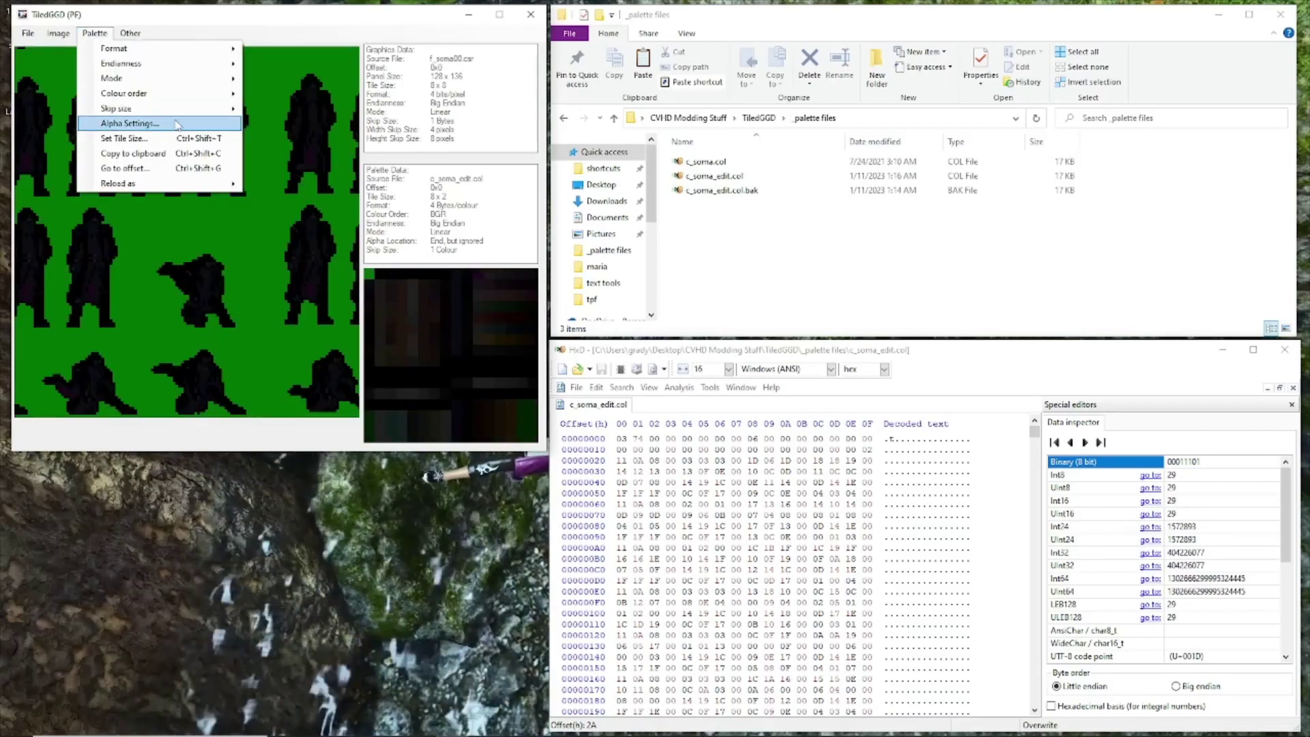
left_click(179, 168)
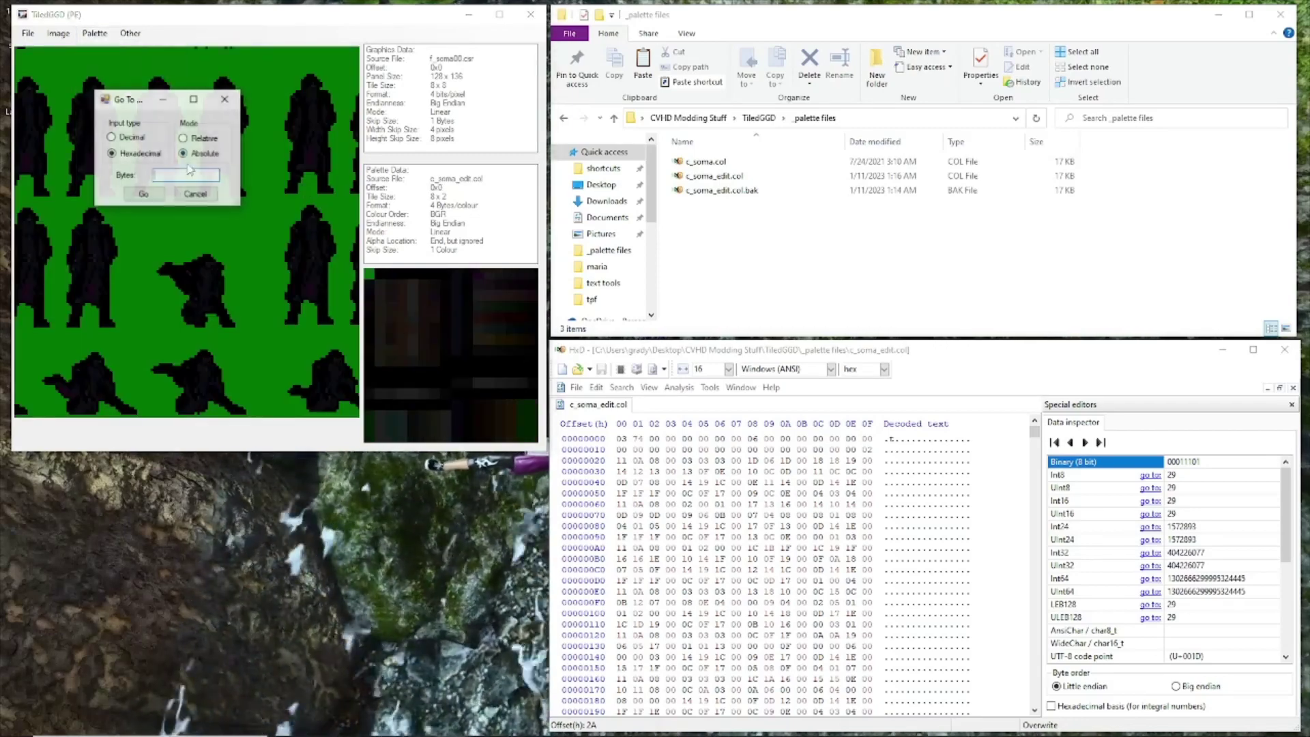
type("20")
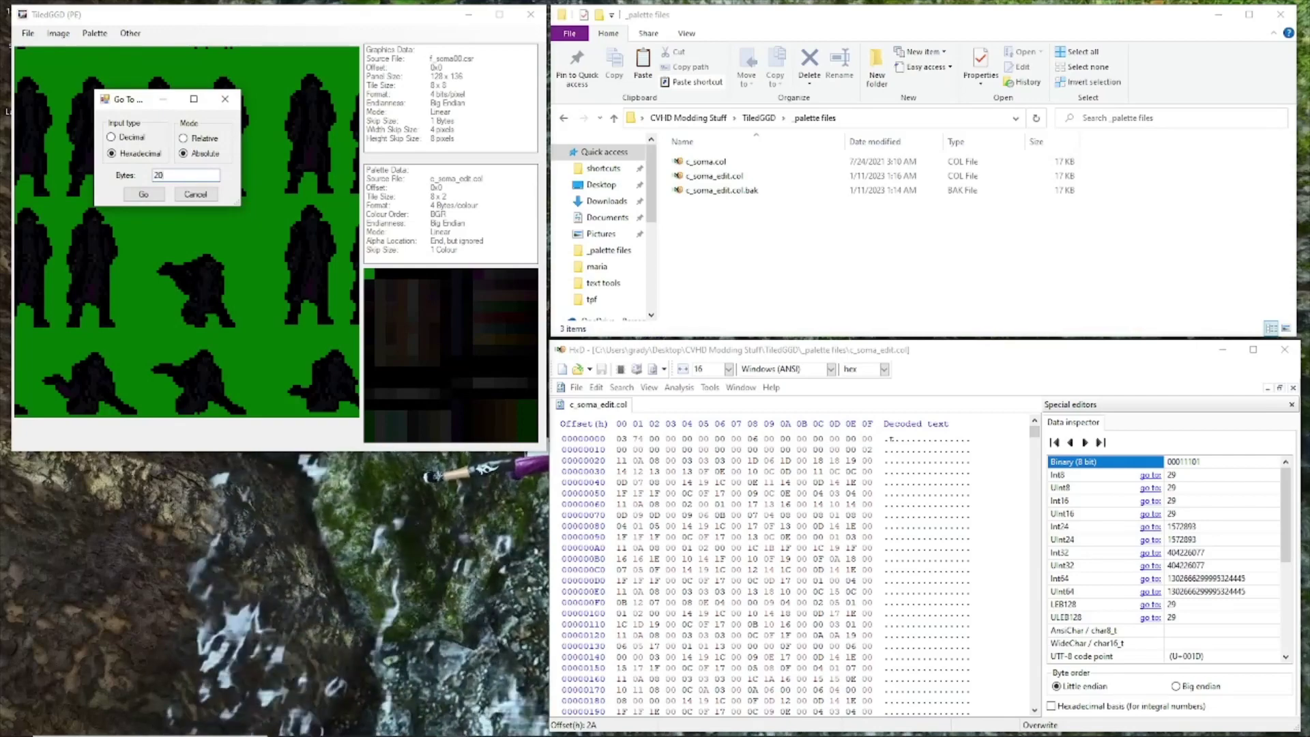
left_click(142, 194)
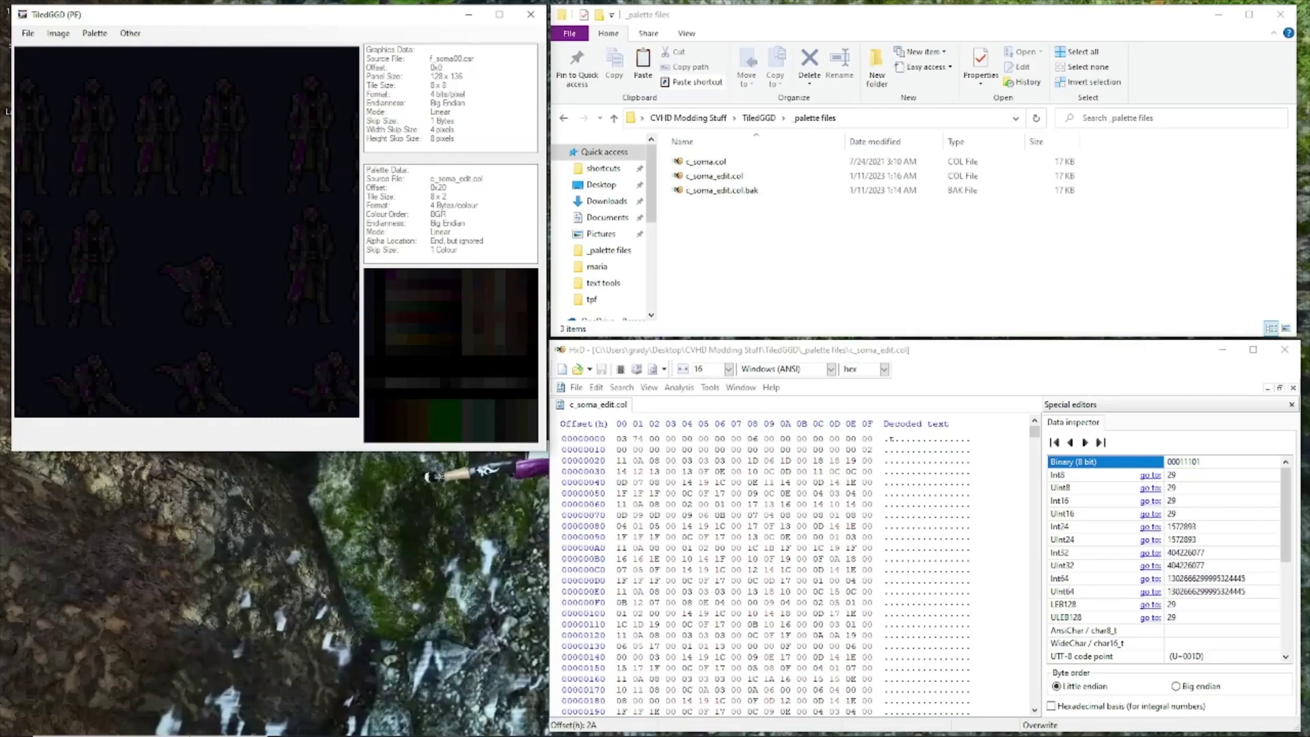
- Restore Chrome and go back twice from RapidTables to the #eb34eb colour picker
left_click(318, 731)
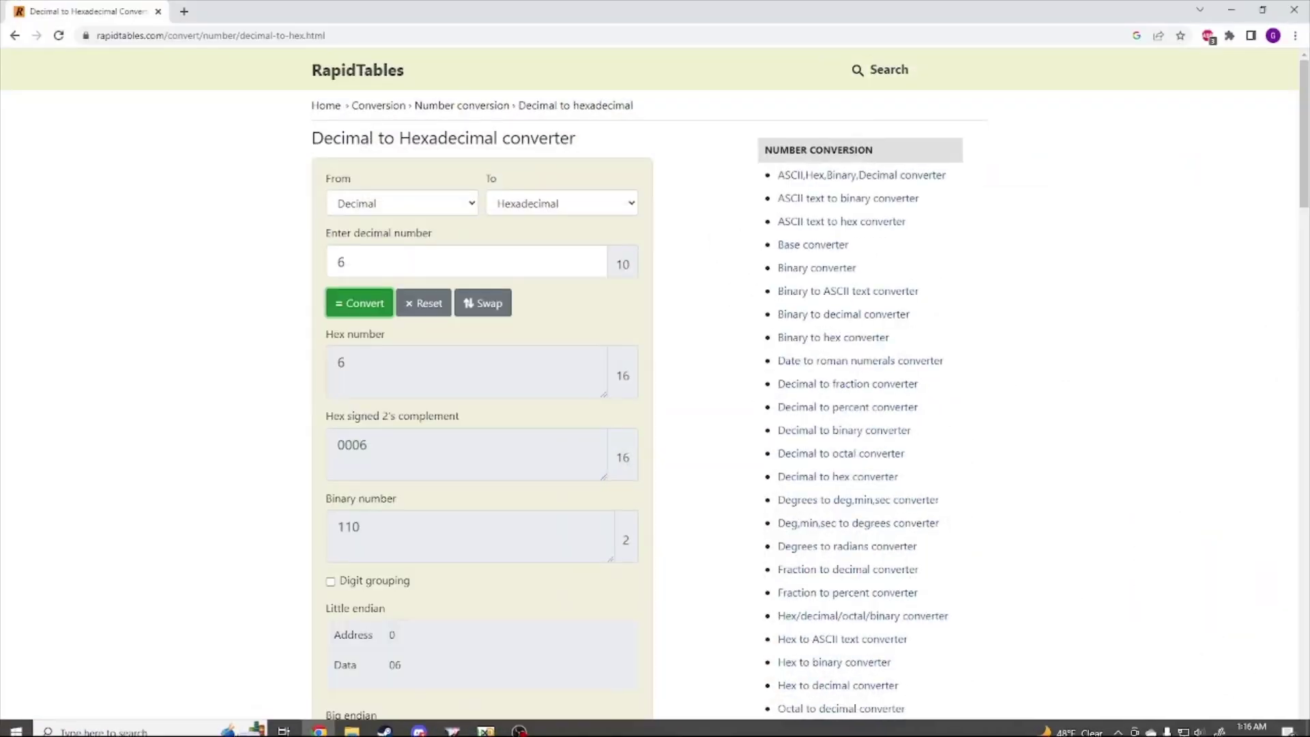
left_click(14, 36)
left_click(15, 35)
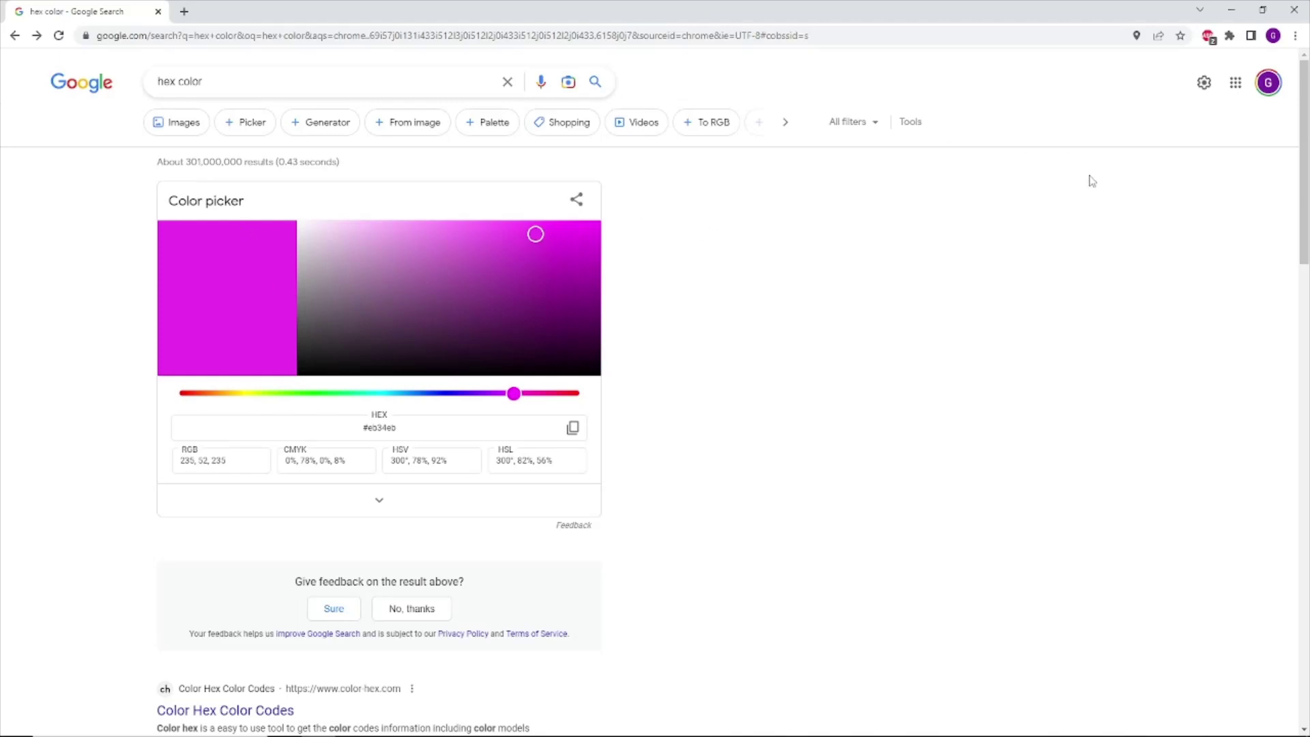
- Minimize the Chrome browser window to reach the running RPCS3 game
left_click(1234, 11)
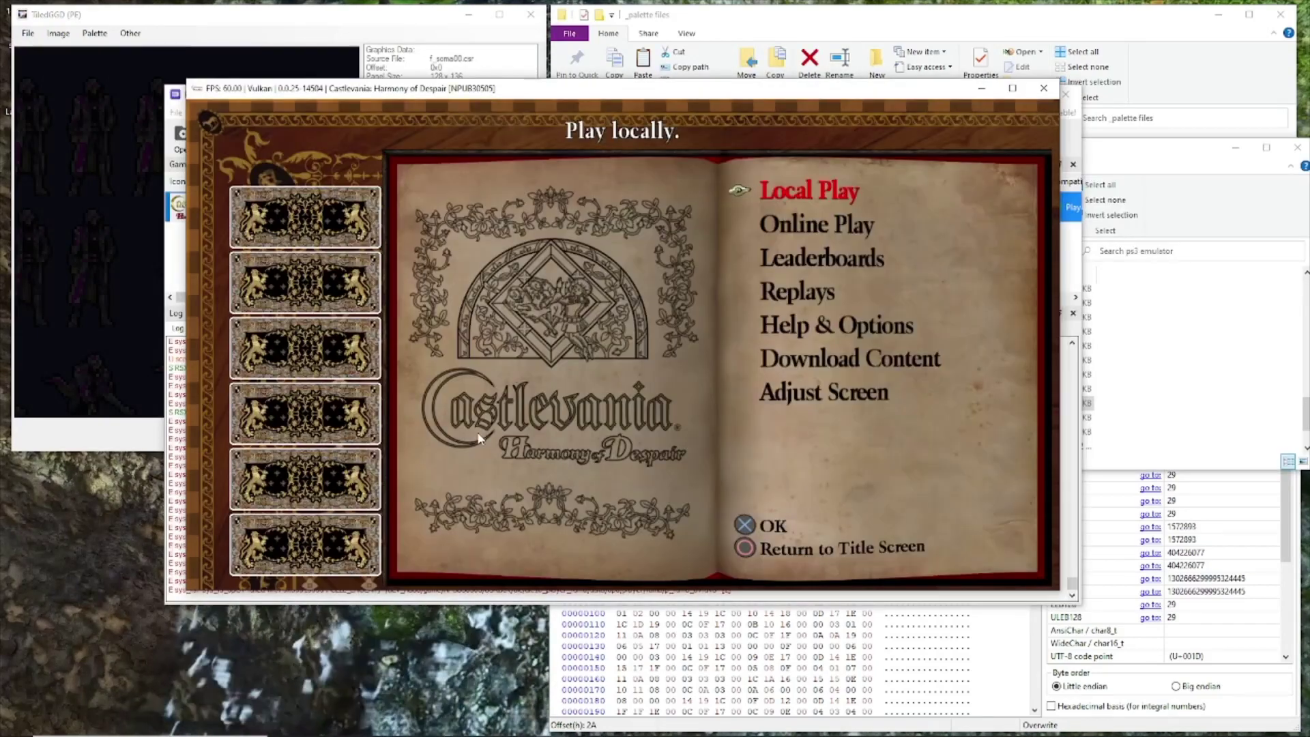
- In Local Play, pick Soma Cruz with the purple colour and start the game
key("x")
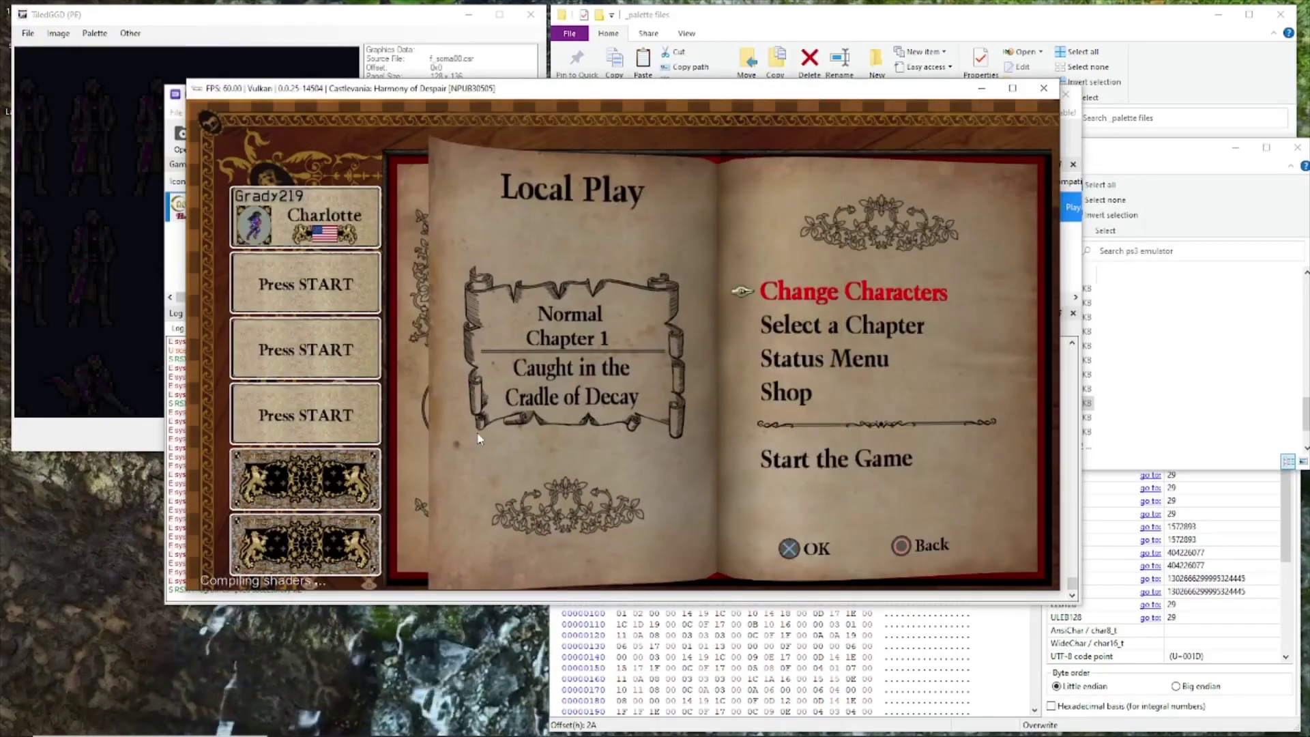
key("x")
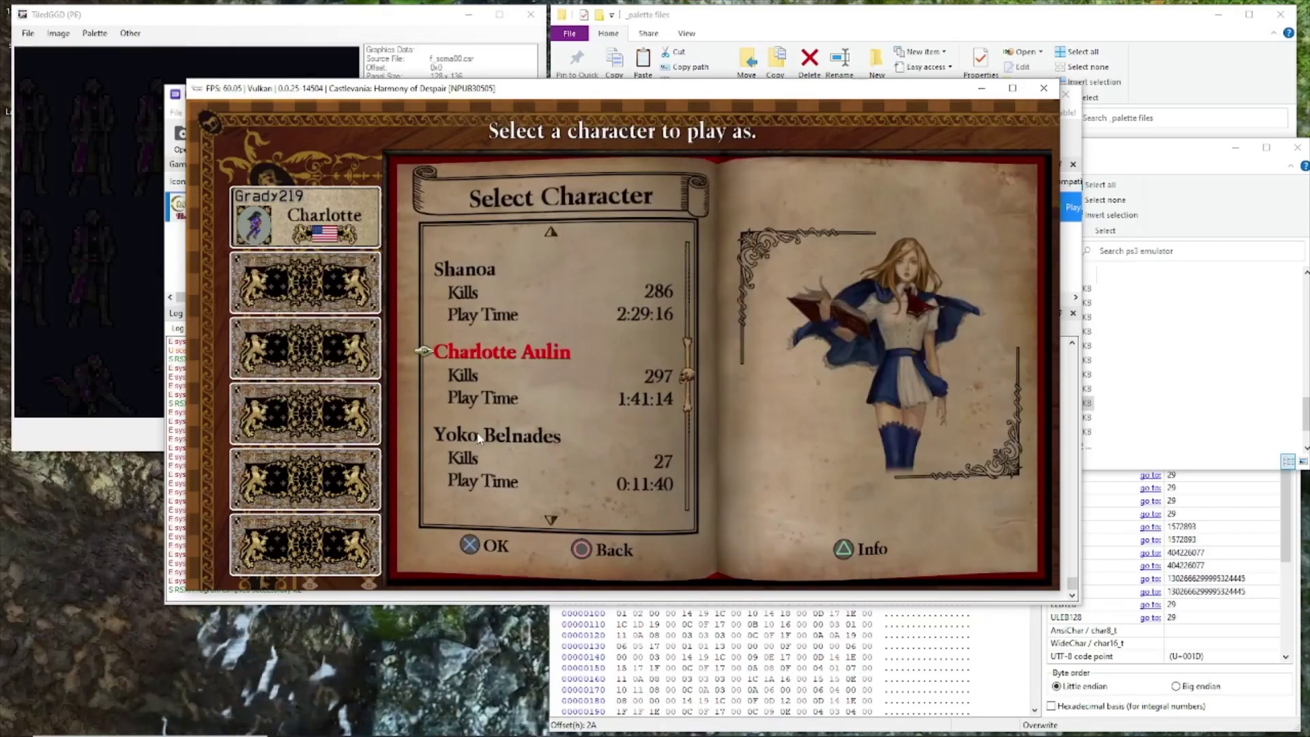
key("Up")
key("Up")
key("Up")
key("Up")
key("Up")
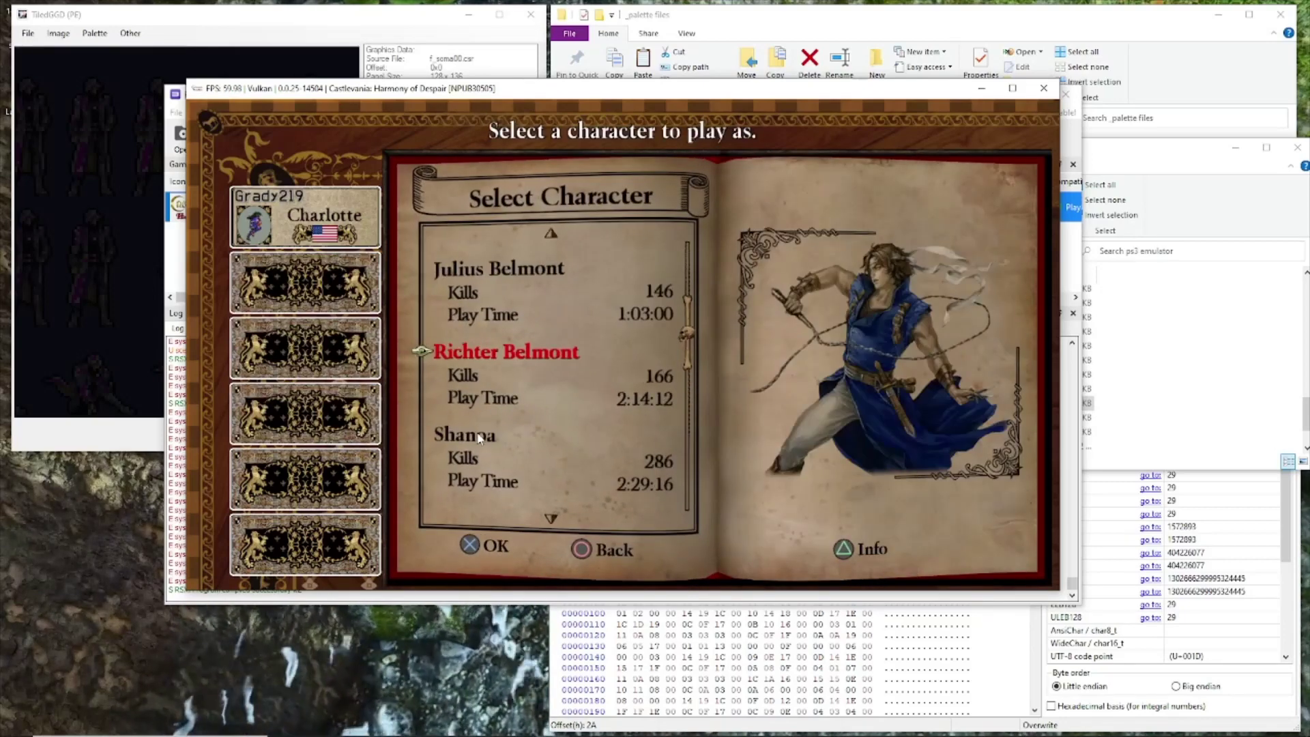
key("Up")
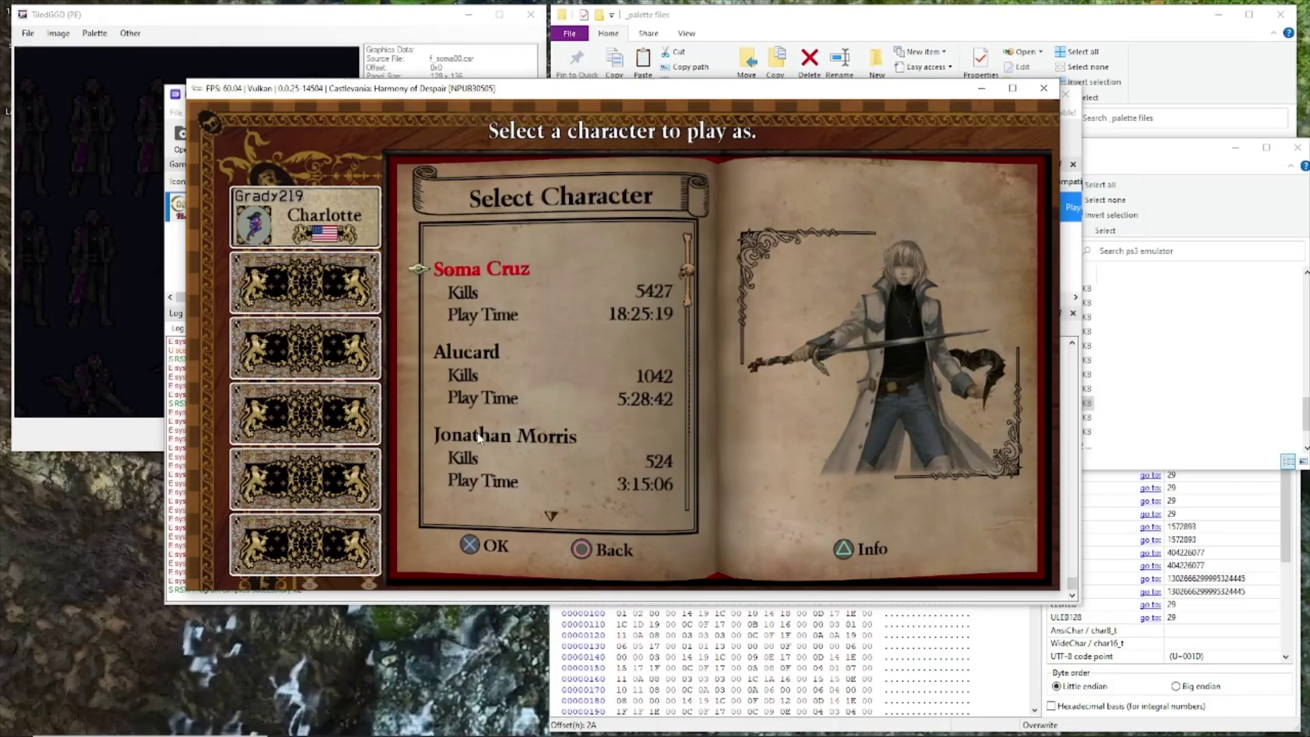
key("x")
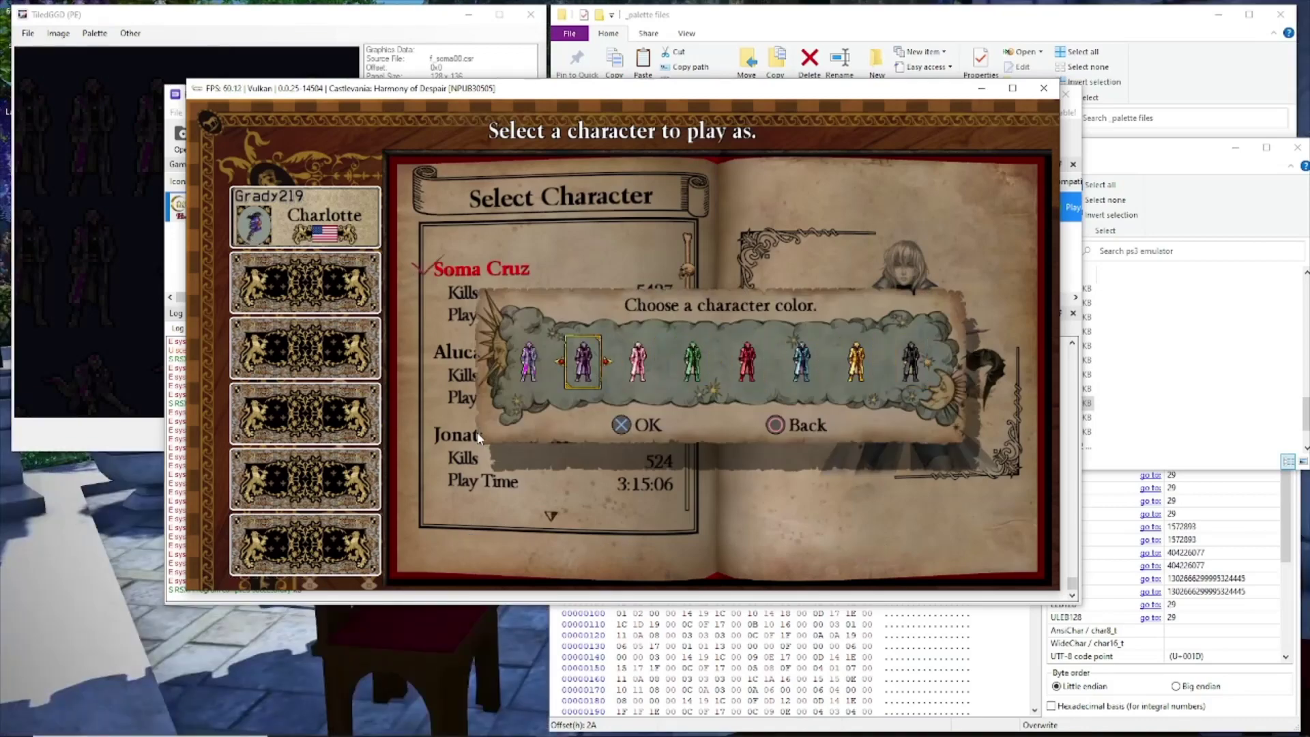
key("x")
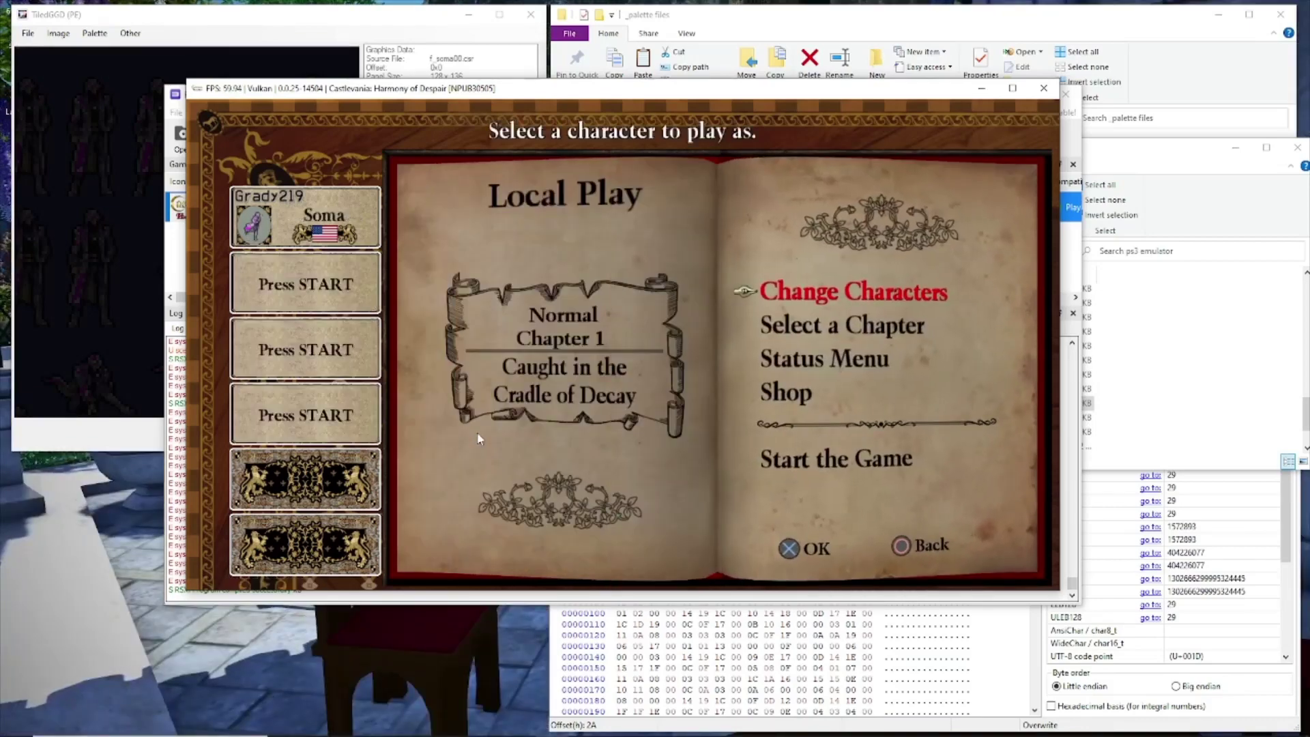
key("Down")
key("Down")
key("Down")
key("Down")
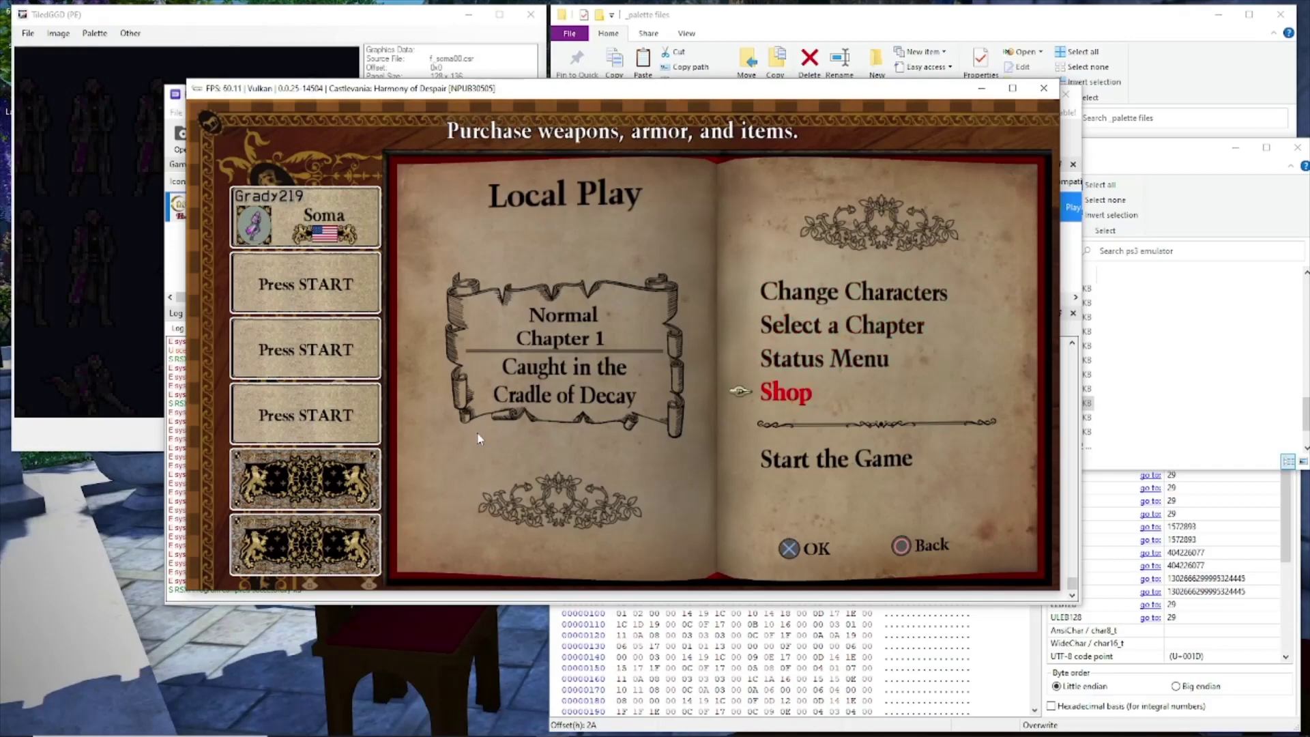
key("x")
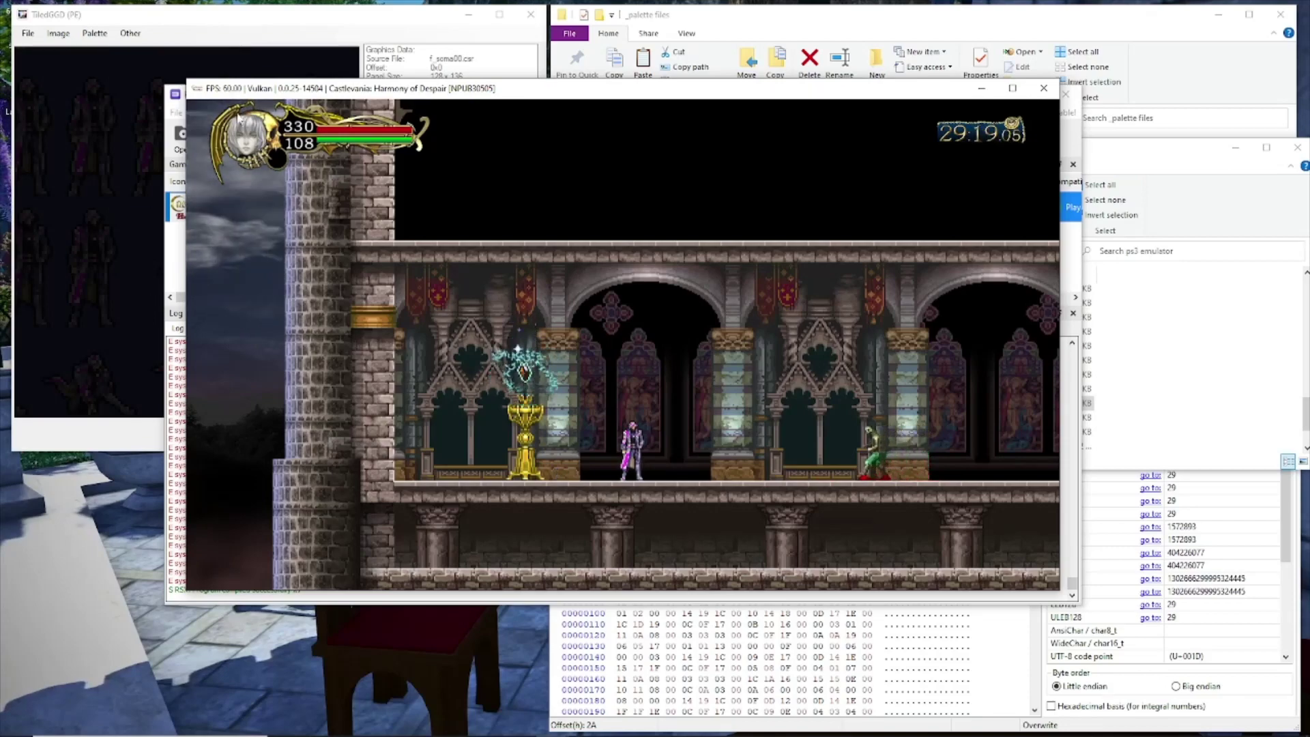
- Stop the game, minimize the palette files window, and reposition the PS3 emulator folder window
left_click(1044, 91)
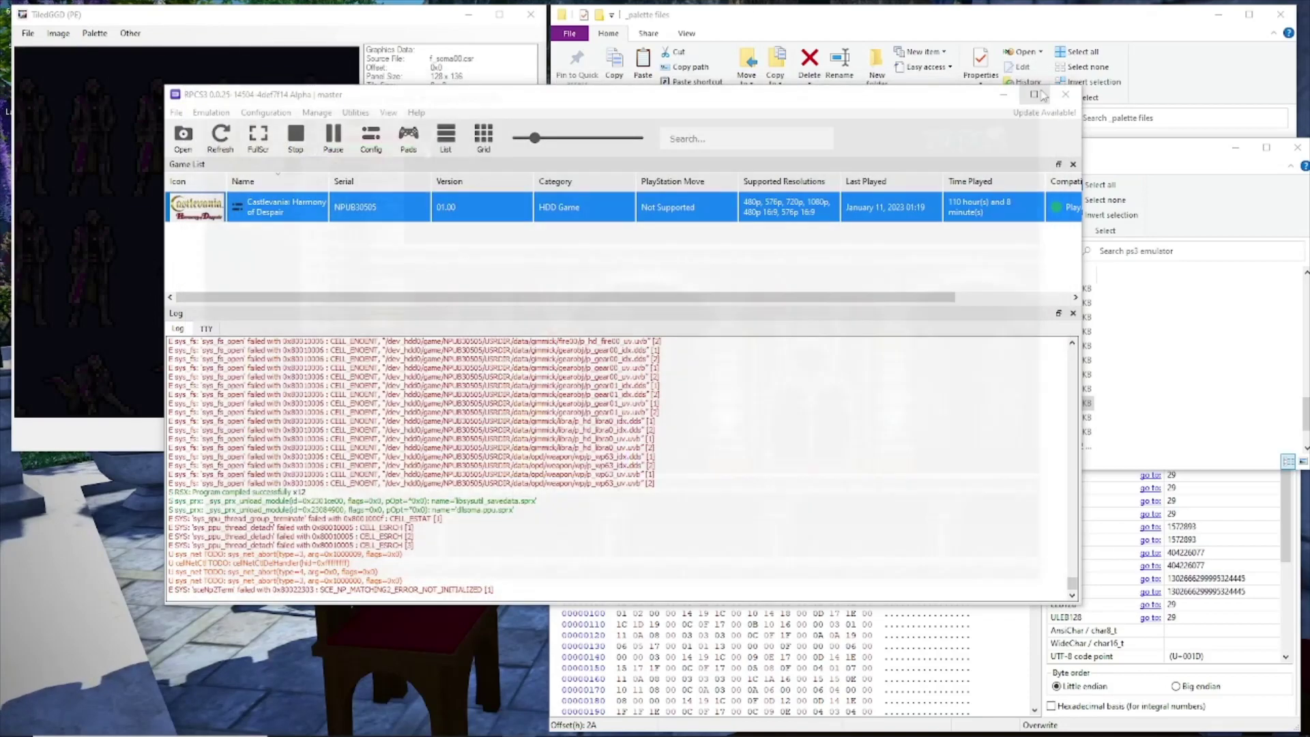
left_click(920, 20)
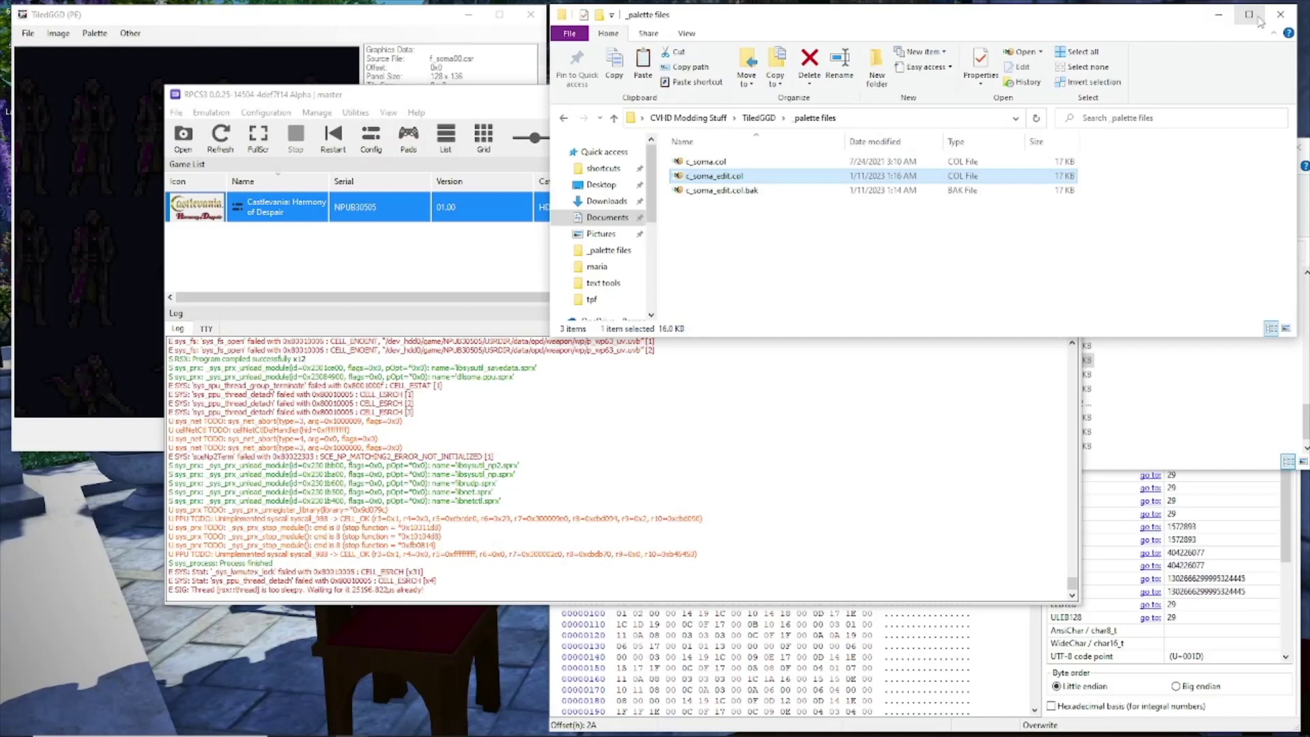
left_click(1218, 14)
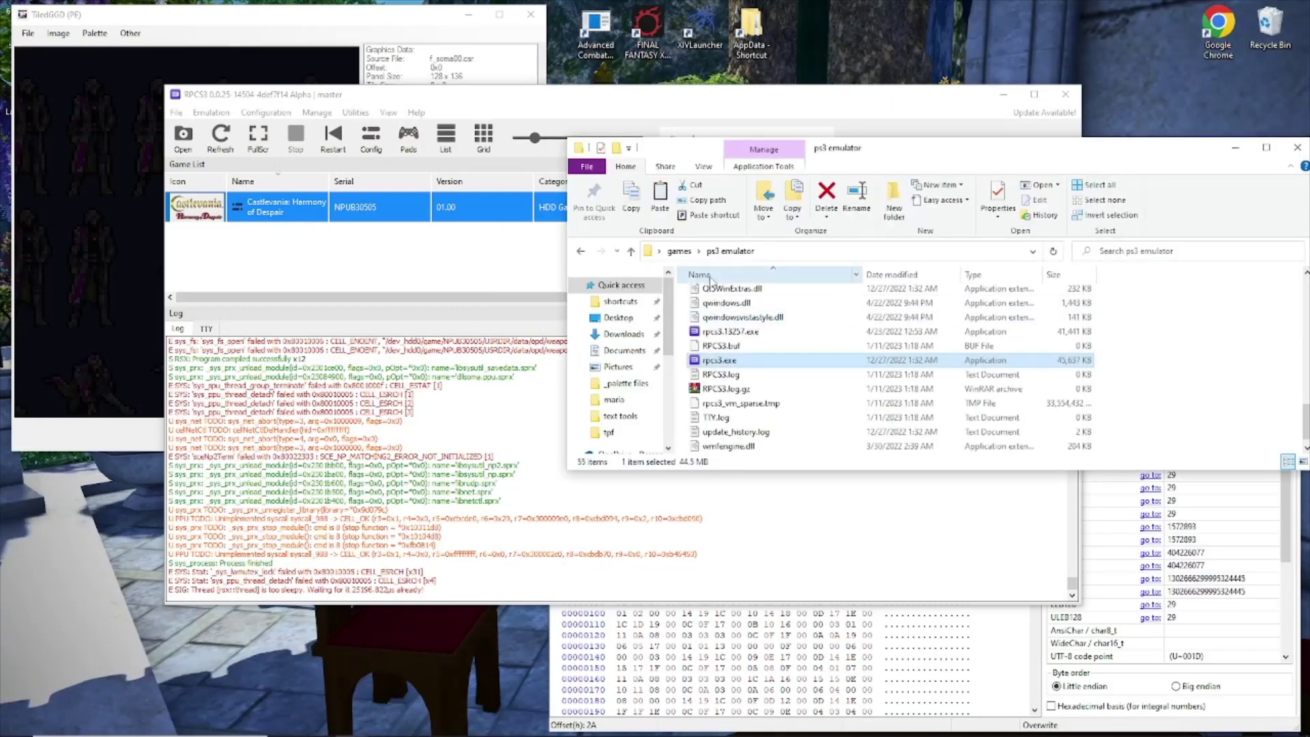
left_click_drag(900, 154, 732, 133)
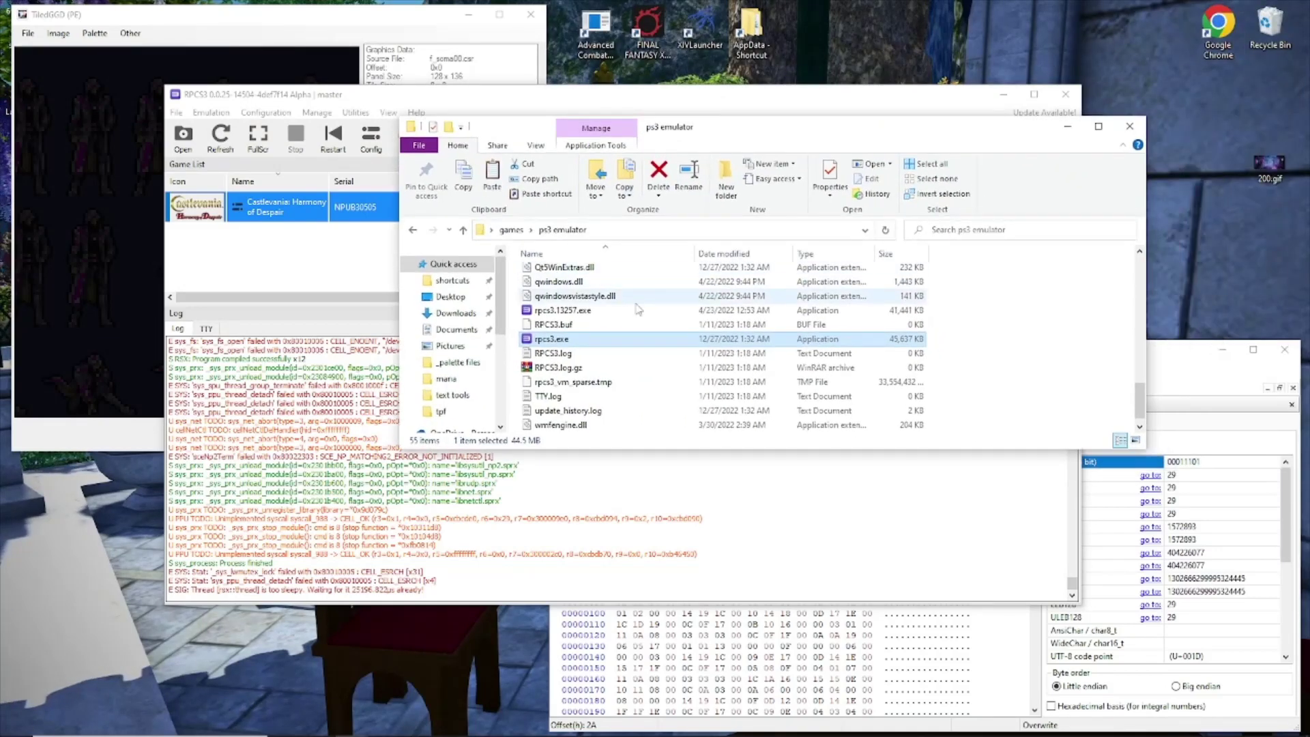
scroll(583, 298, "up", 13)
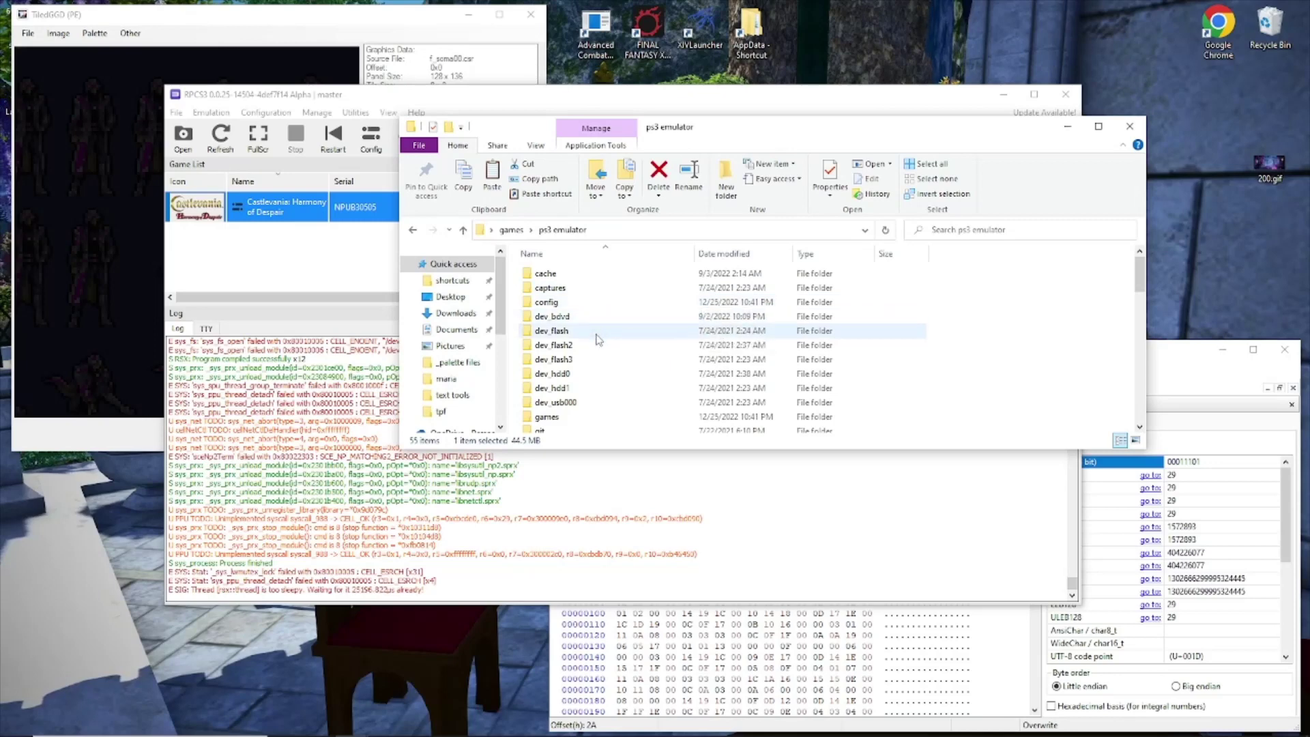
- Navigate dev_hdd0 > game > NPUB30505 > USRDIR > data > opd > player > soma
double_click(576, 380)
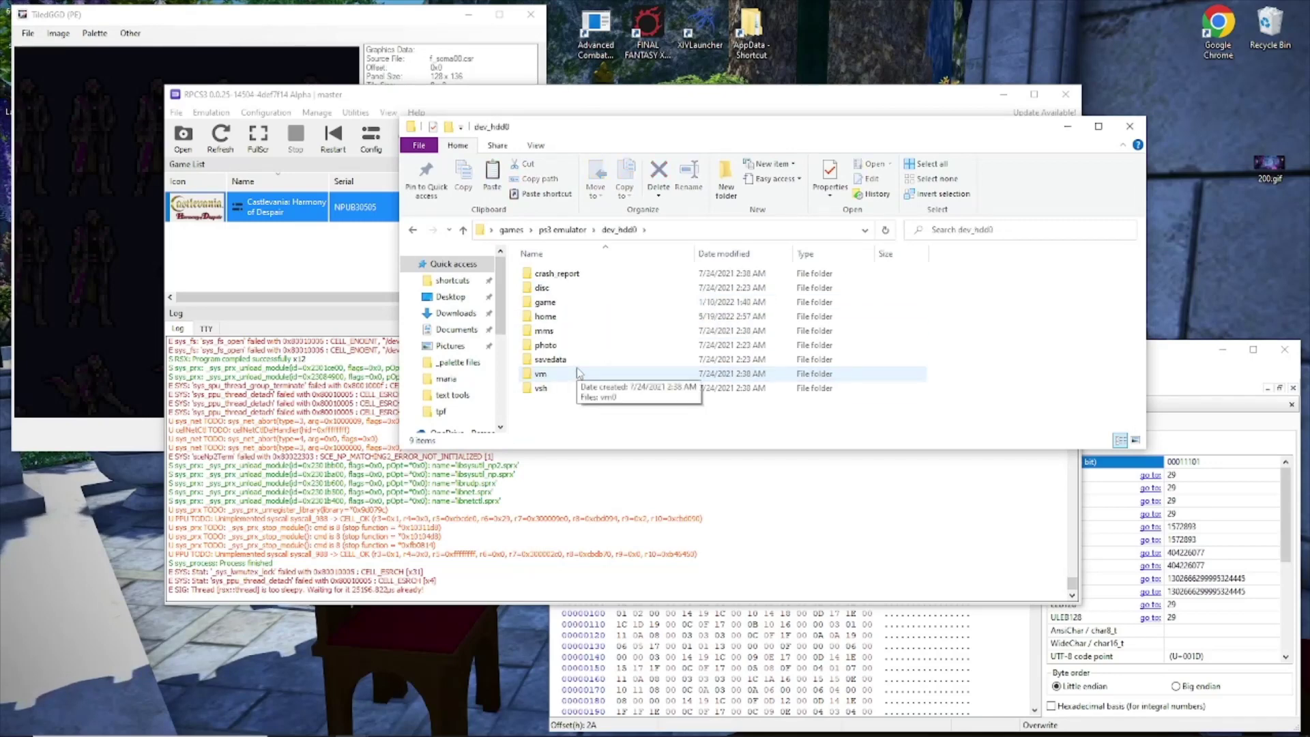
double_click(558, 303)
double_click(562, 304)
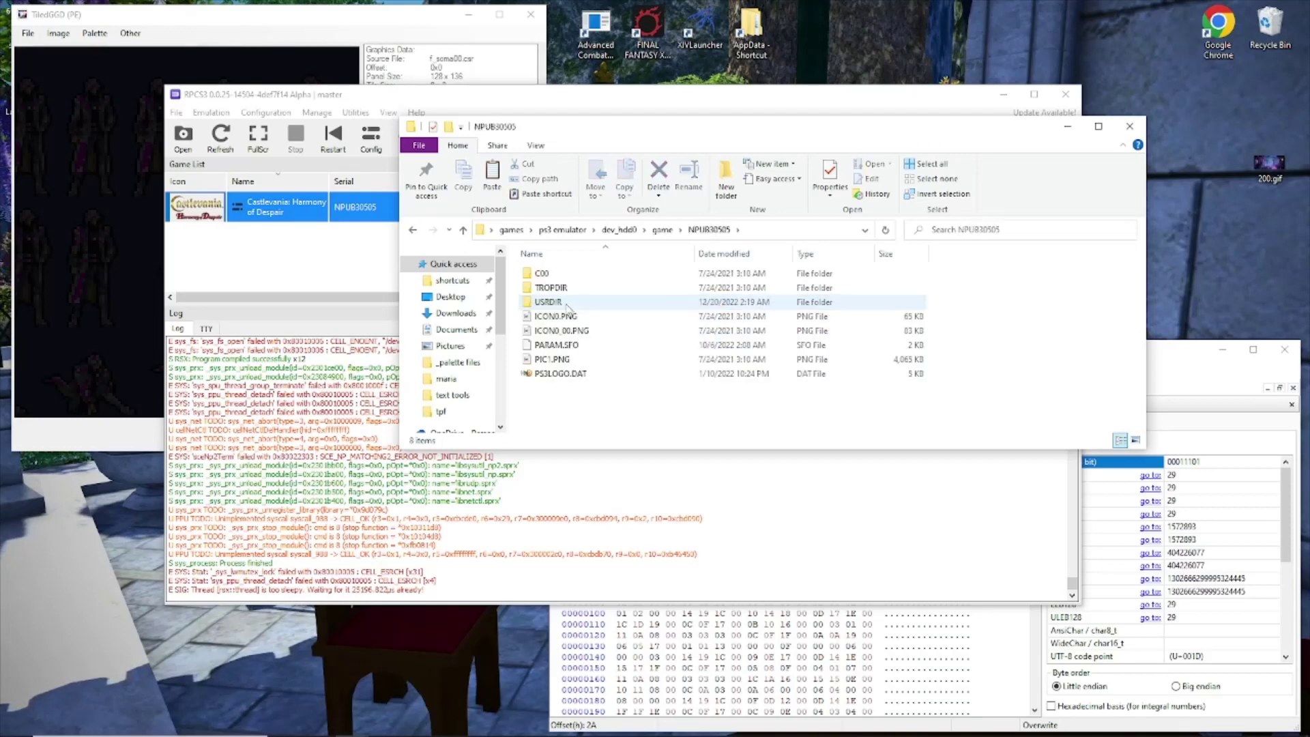
double_click(555, 303)
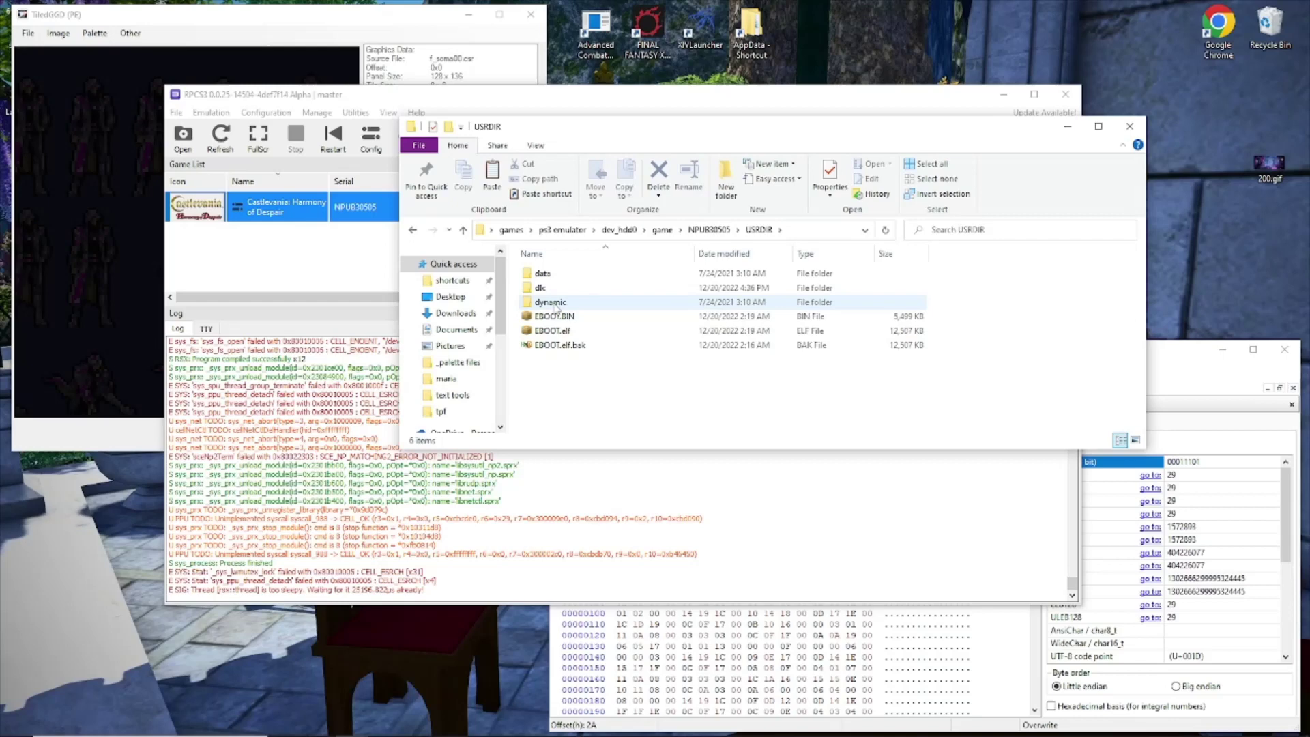
double_click(558, 287)
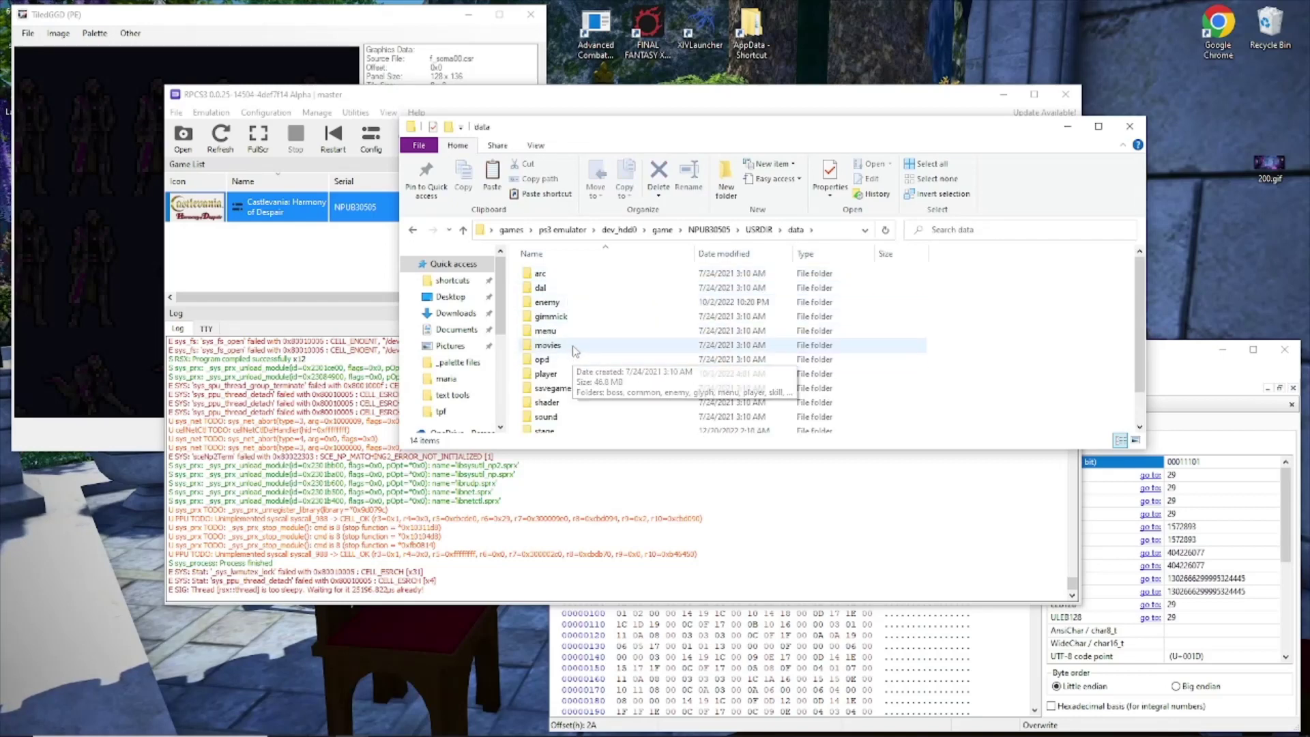
double_click(546, 361)
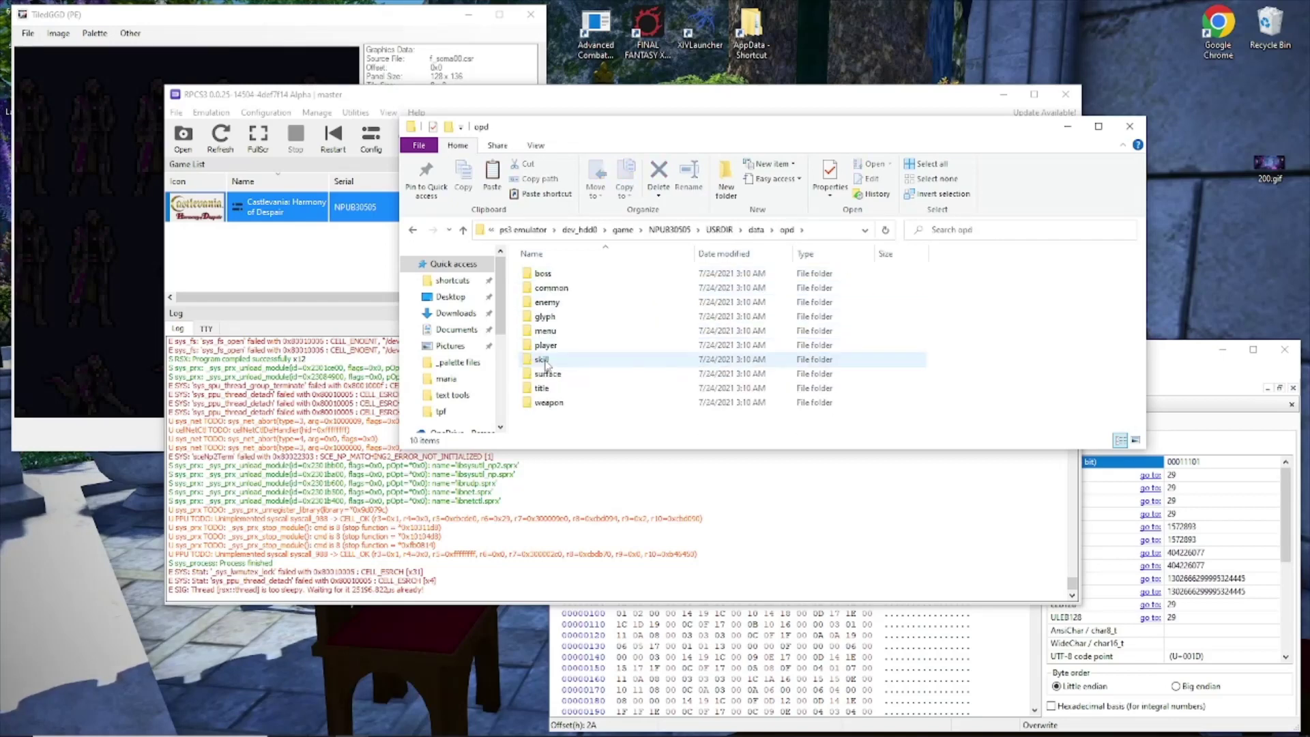
double_click(562, 349)
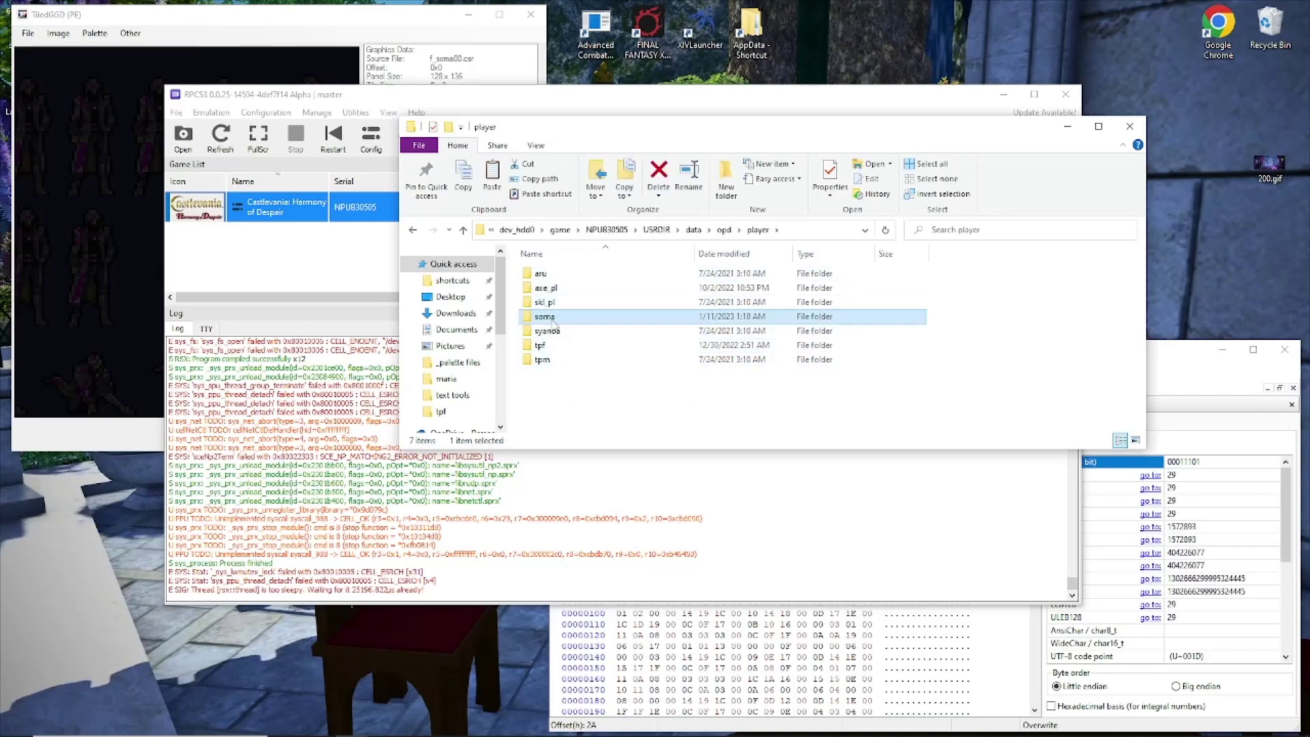
double_click(554, 316)
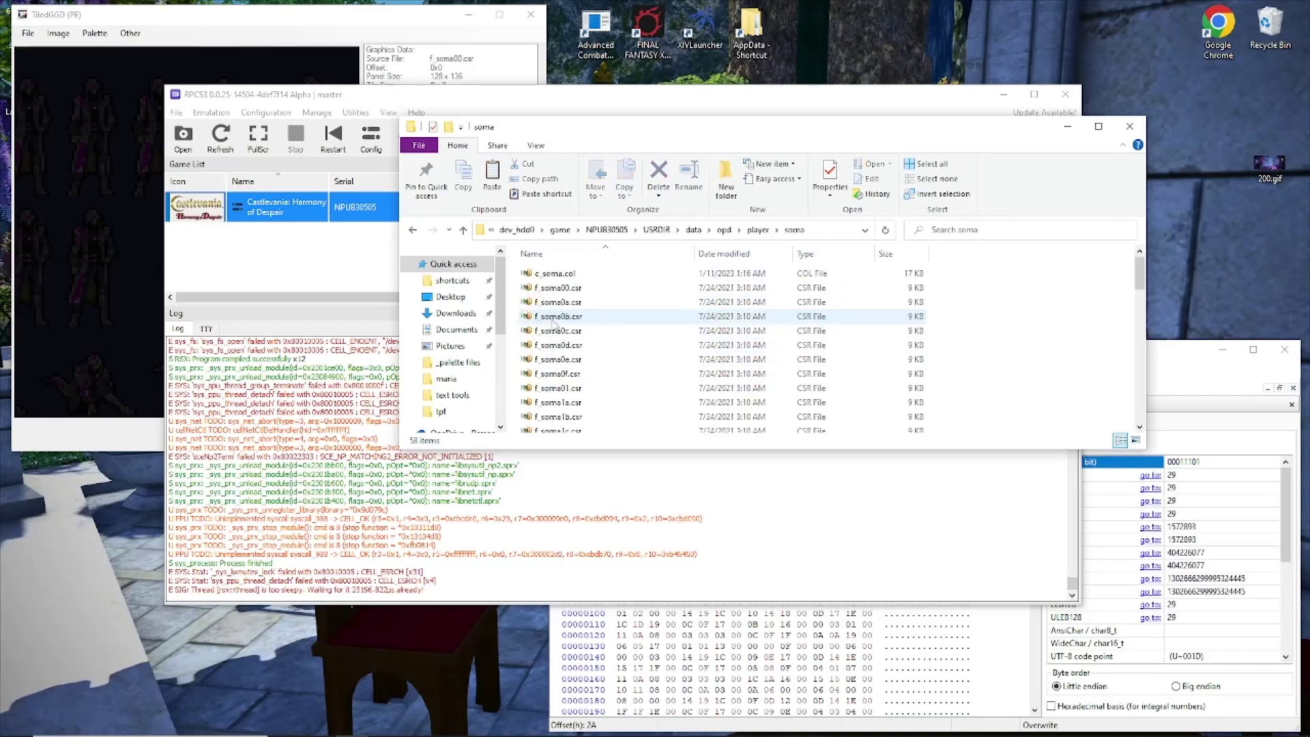
- Go back from the soma folder to the player folder
left_click(412, 230)
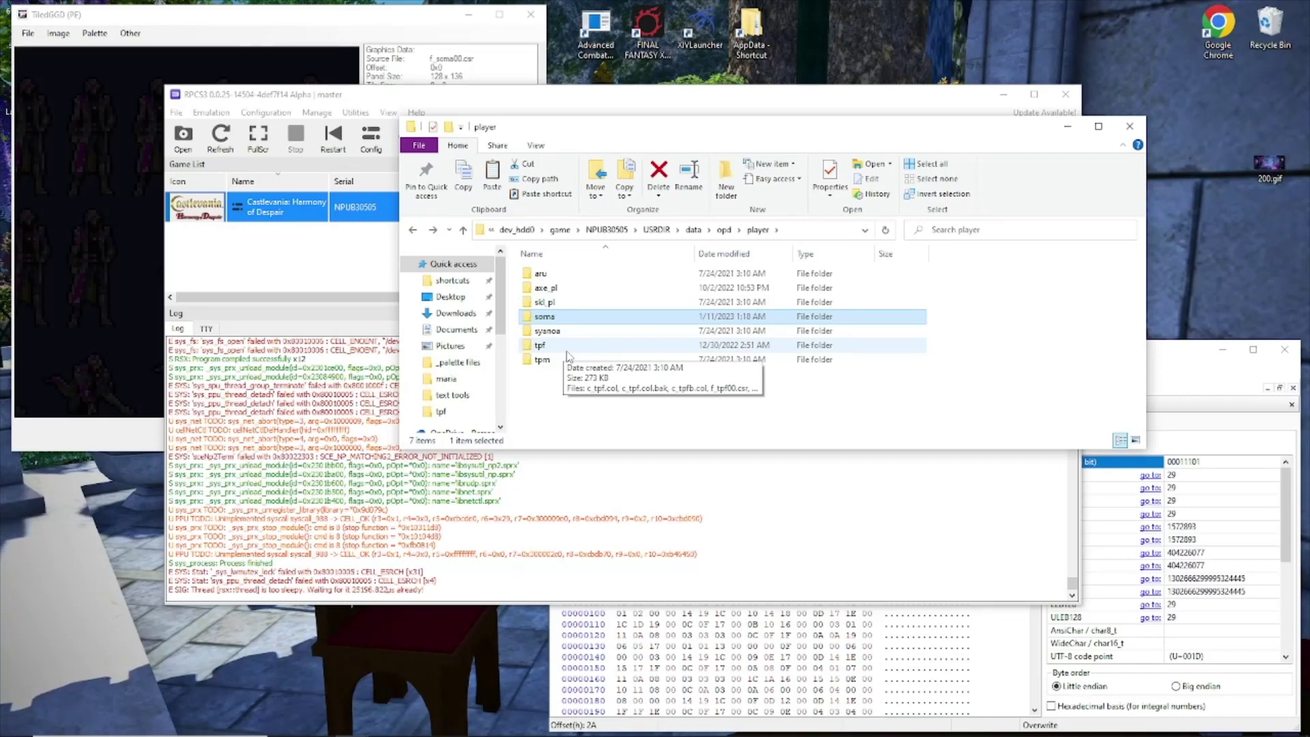
mouse_move(558, 368)
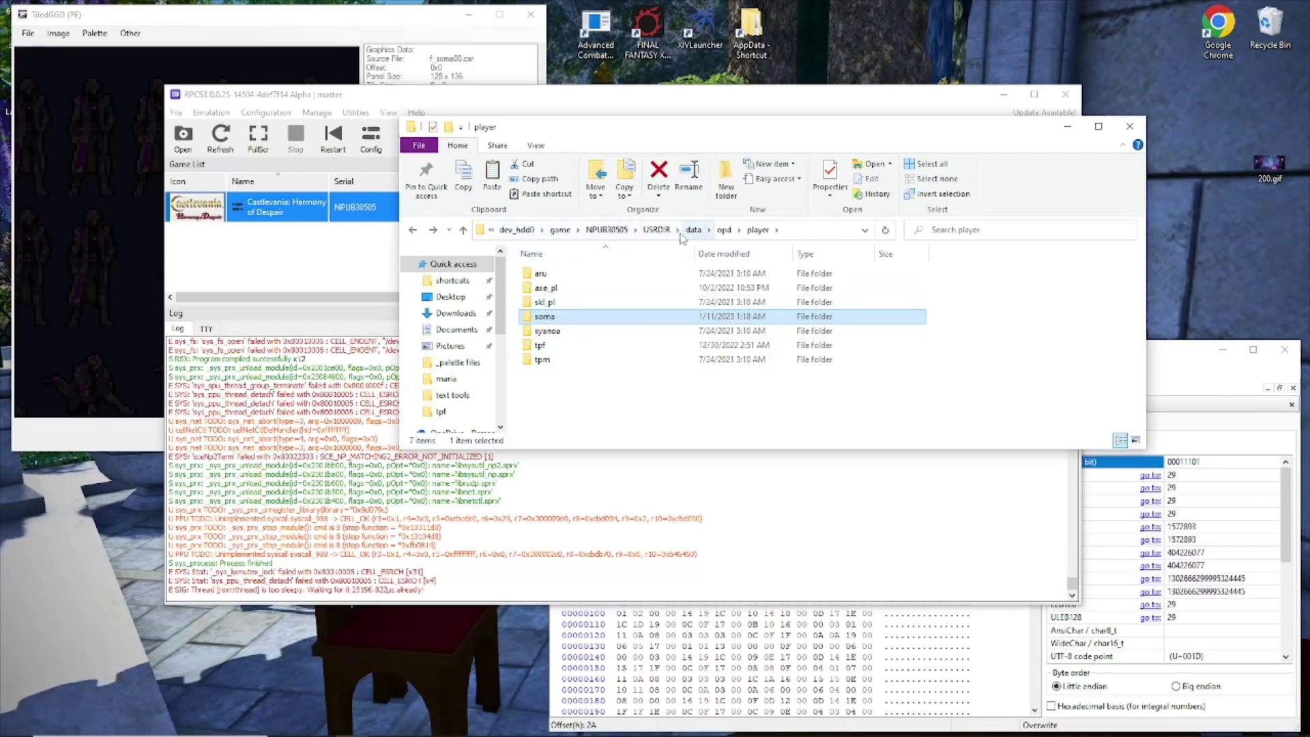
- From USRDIR, navigate dlc > dlc11_player_julius > data > opd > player > julius
left_click(657, 230)
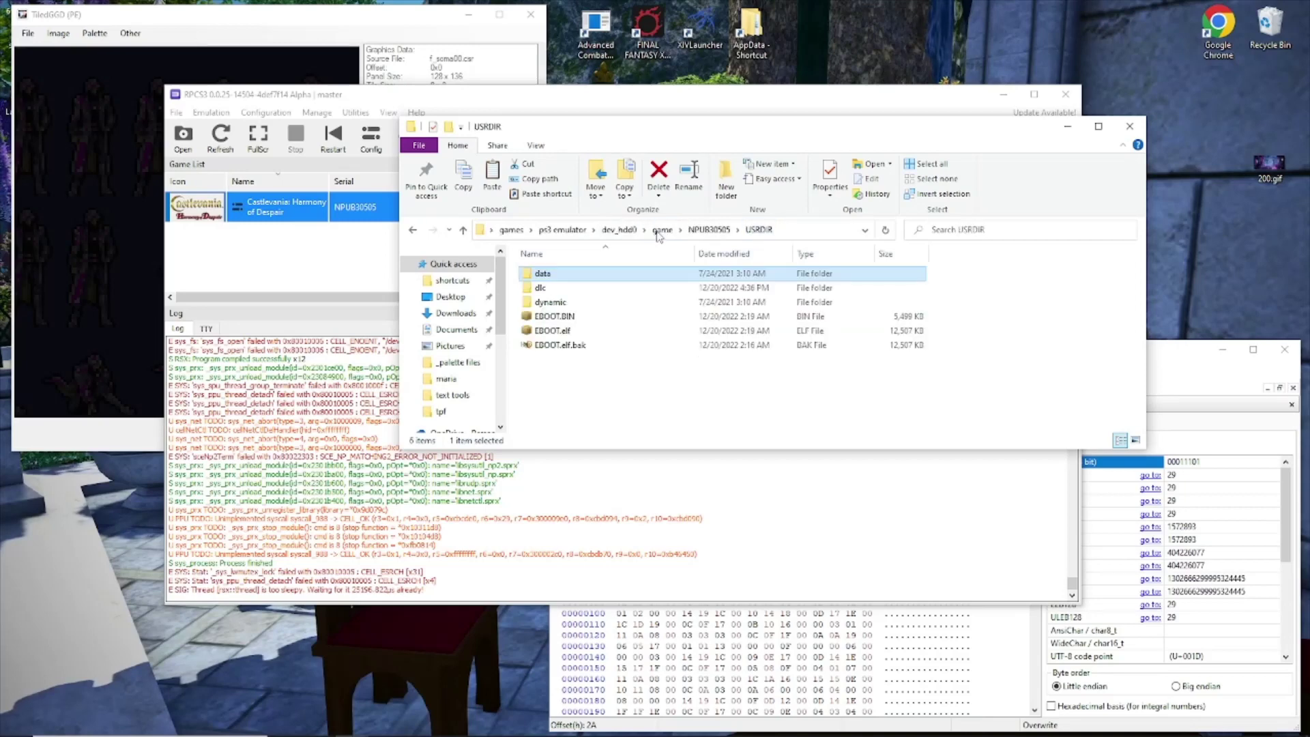
double_click(557, 291)
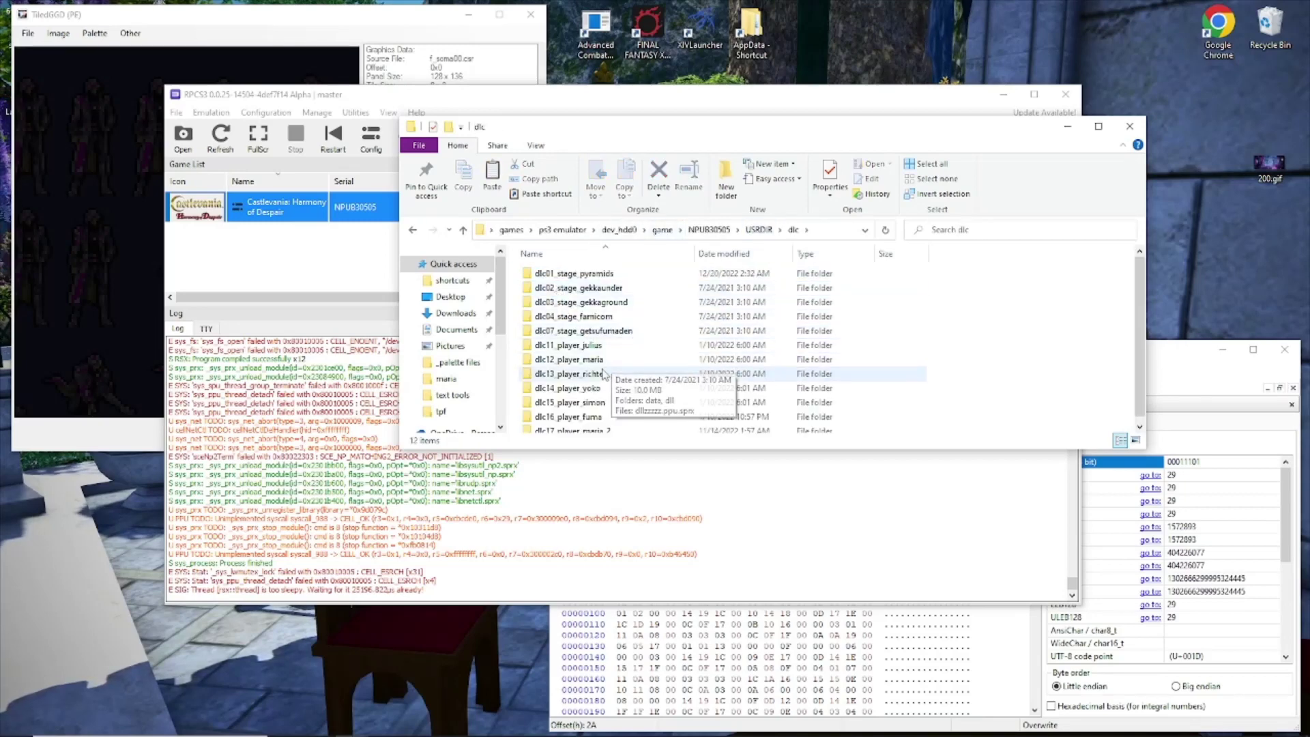
double_click(603, 346)
double_click(558, 274)
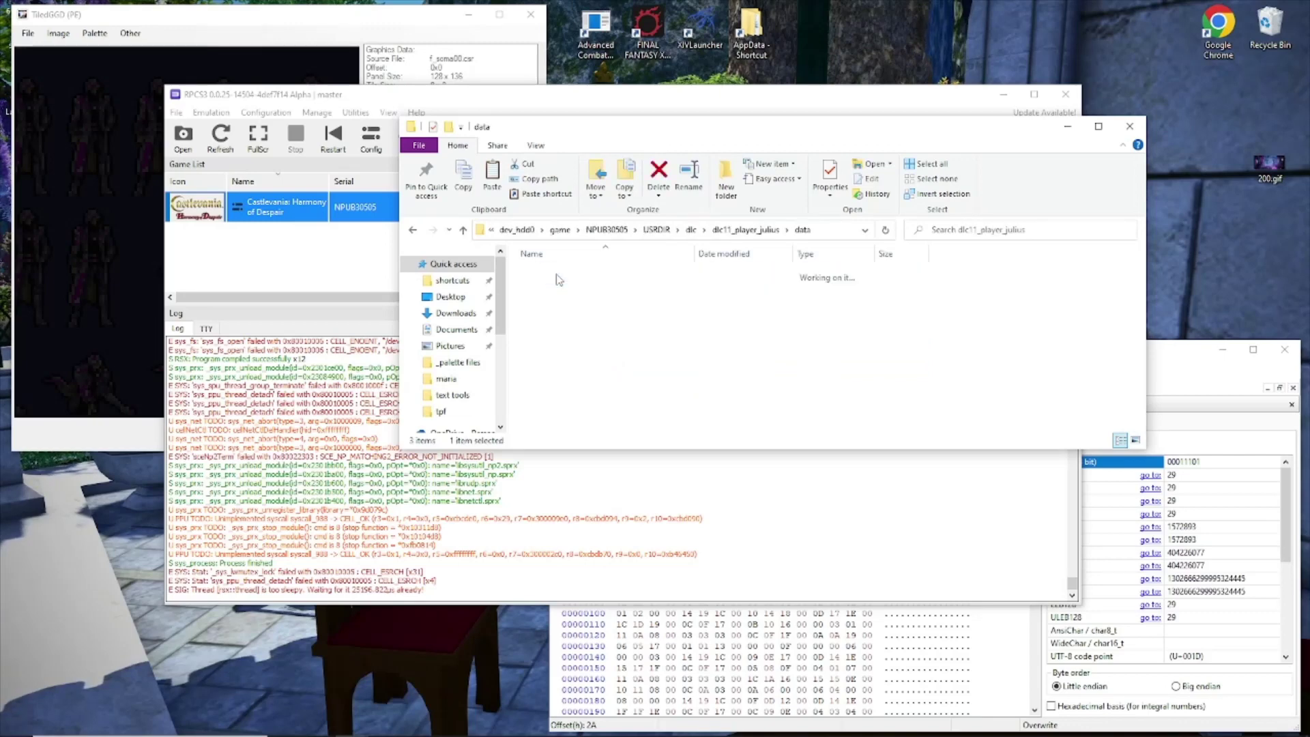
double_click(569, 304)
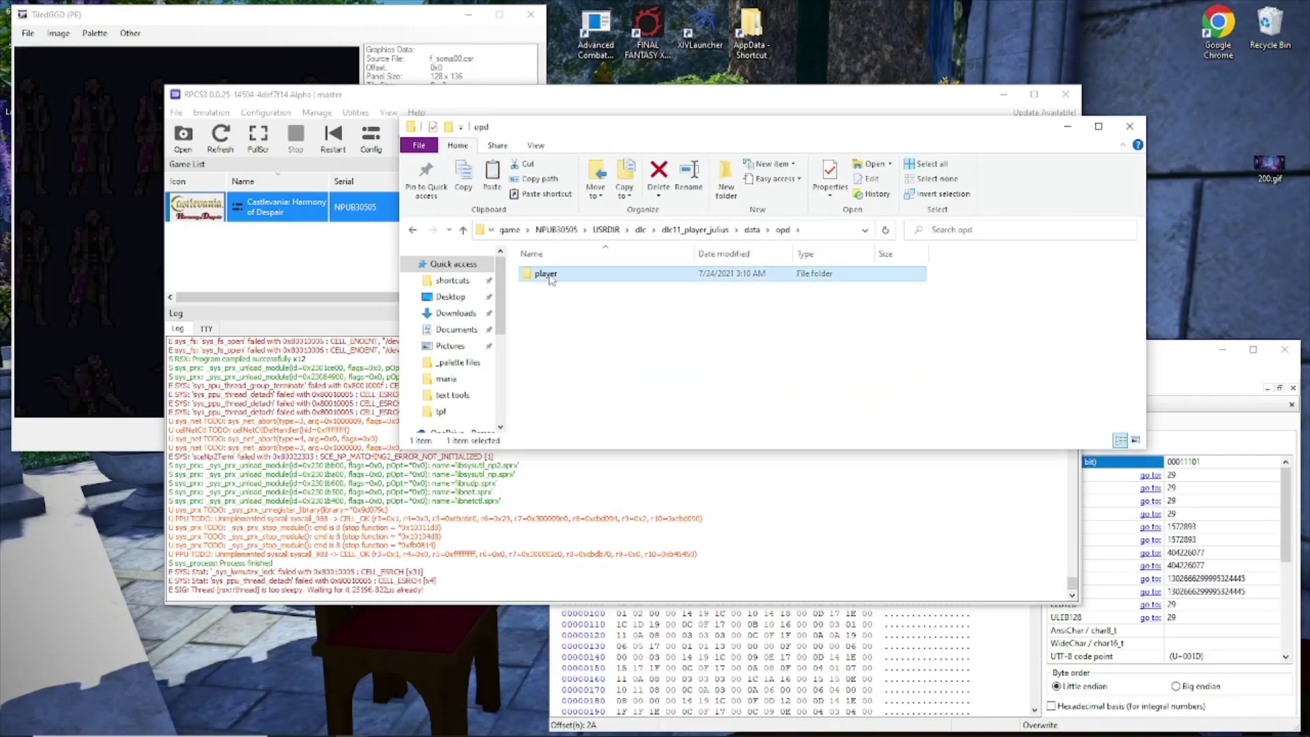
double_click(573, 274)
double_click(580, 277)
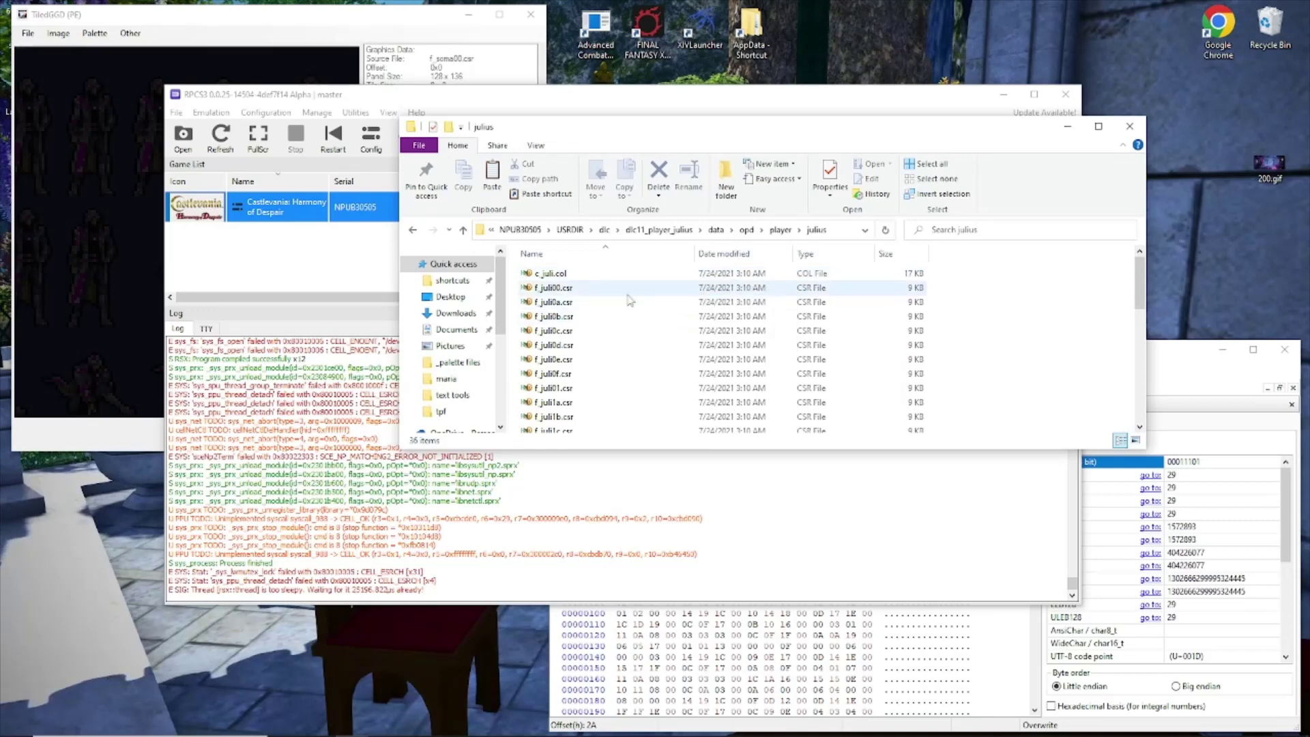
- Select c_juli.col, then select the sprite files f_juli00.csr and f_juli0a.csr
left_click_drag(971, 304, 607, 407)
scroll(678, 391, "up", 8)
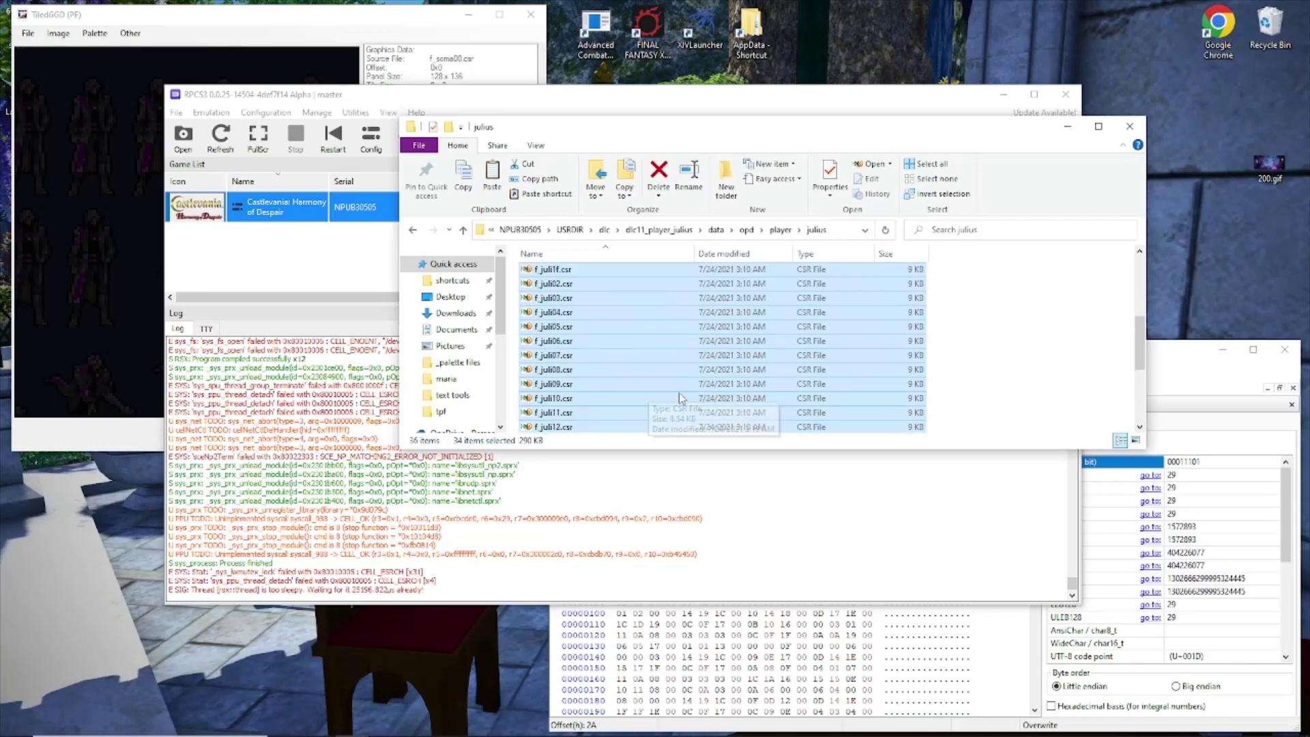
left_click(969, 306)
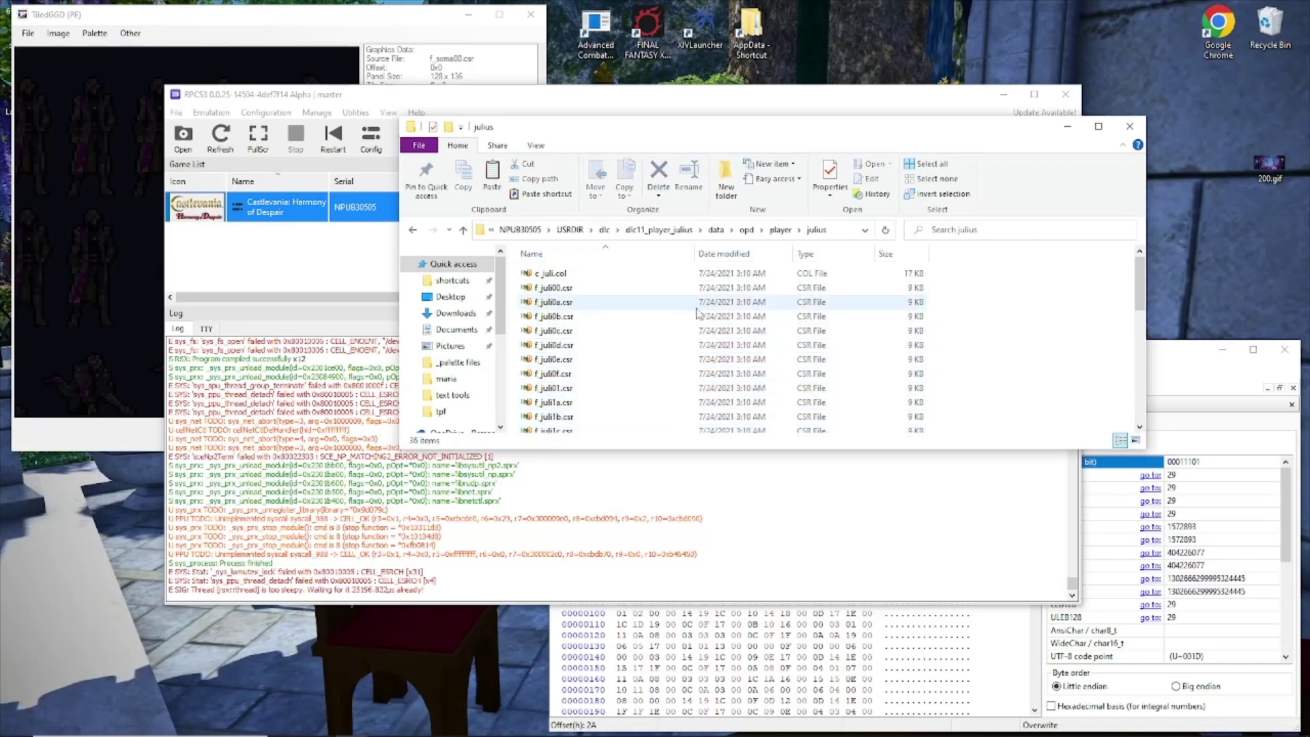
left_click_drag(952, 293, 556, 413)
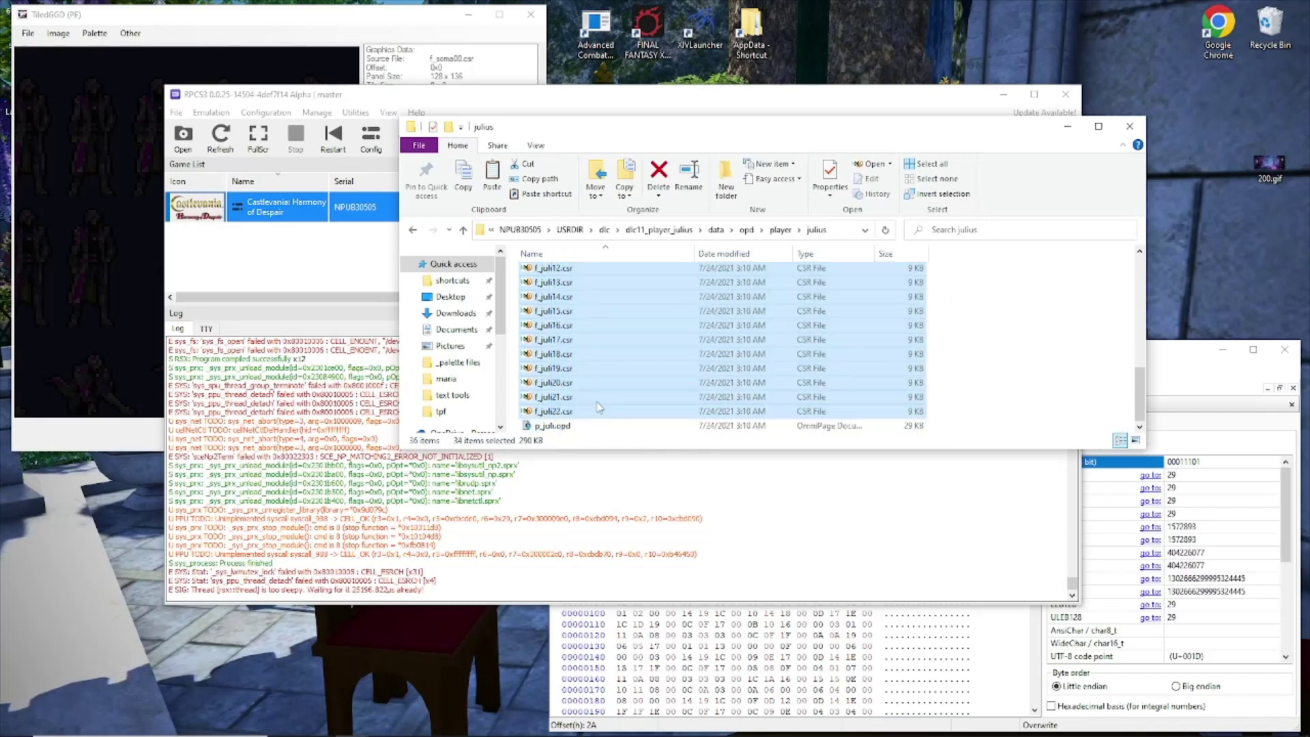
scroll(649, 387, "up", 3)
left_click(604, 292)
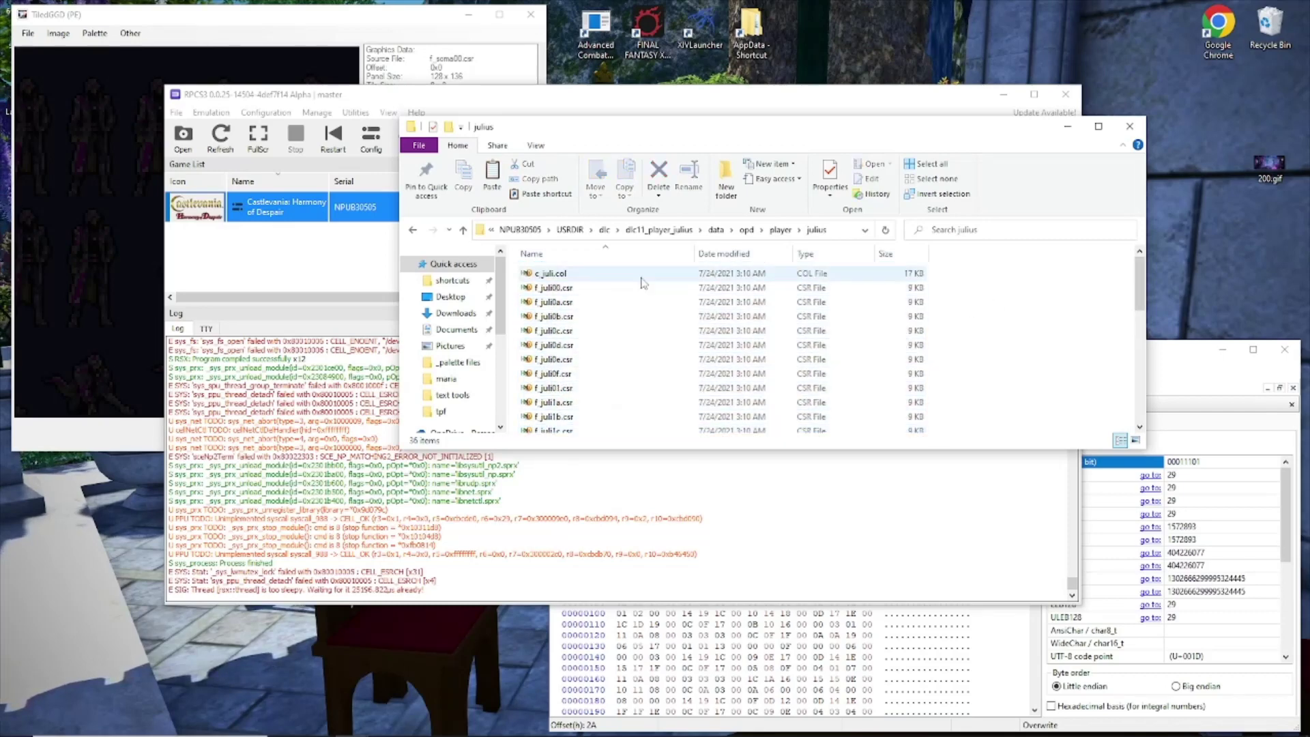
scroll(556, 279, "up", 2)
left_click(553, 274)
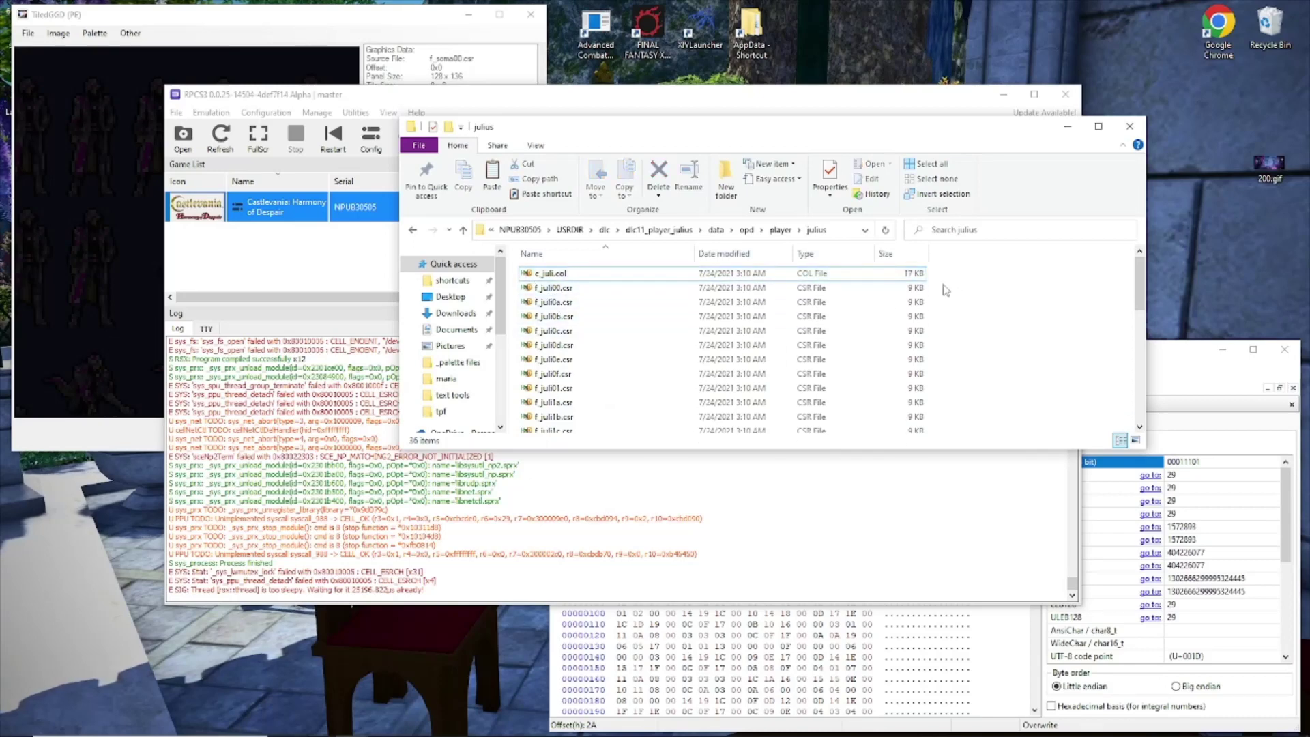
left_click_drag(950, 290, 755, 304)
left_click(91, 390)
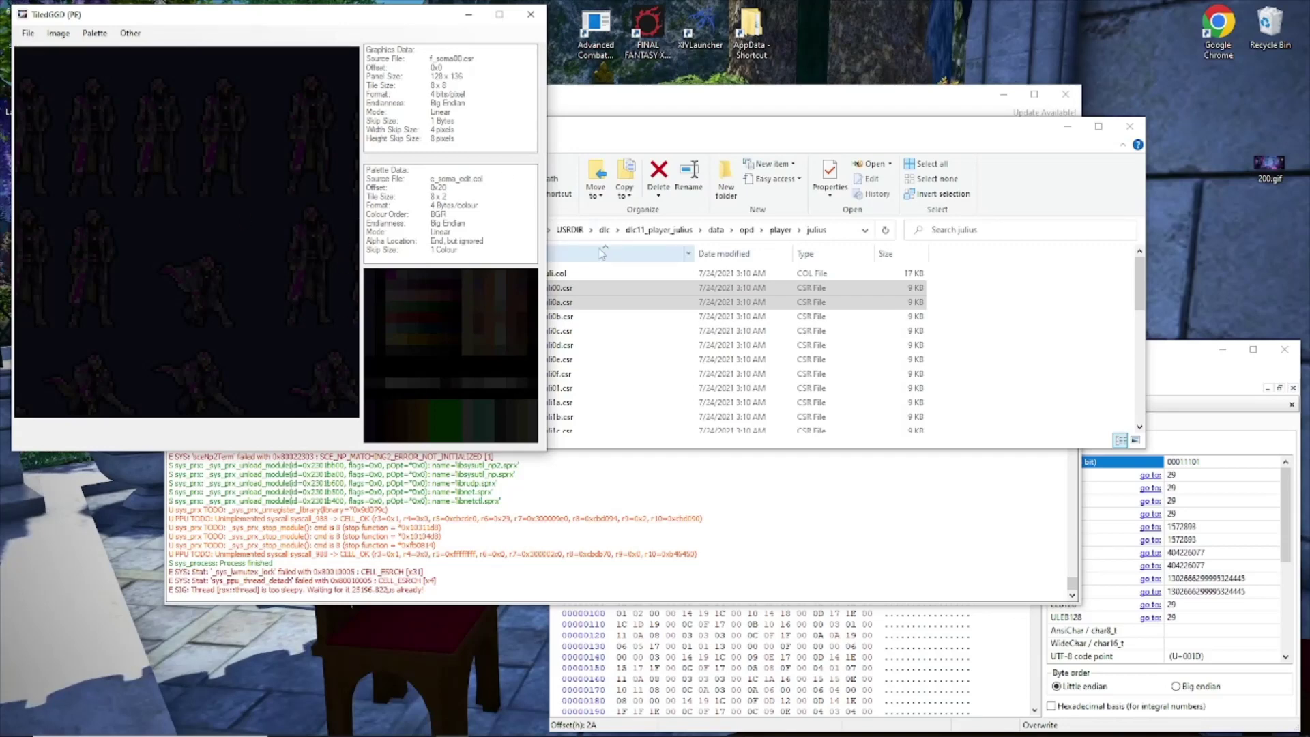
left_click(658, 130)
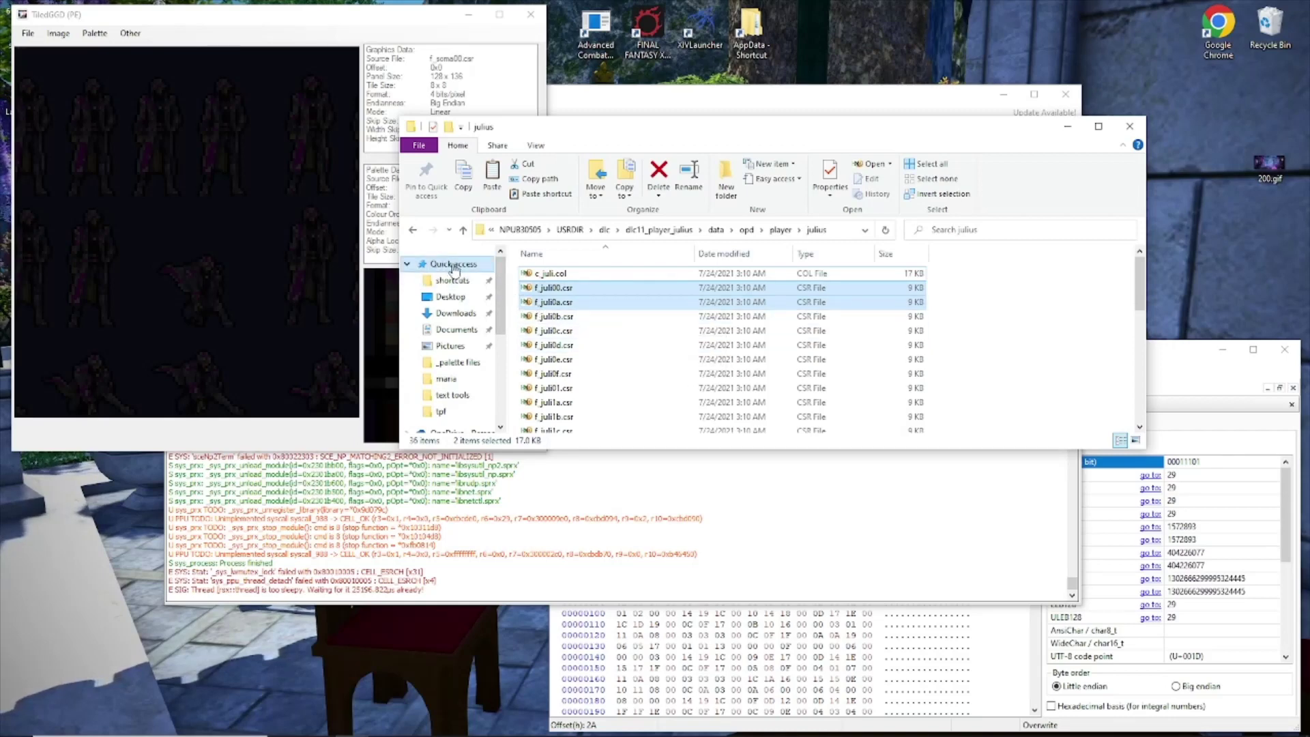
left_click(1044, 331)
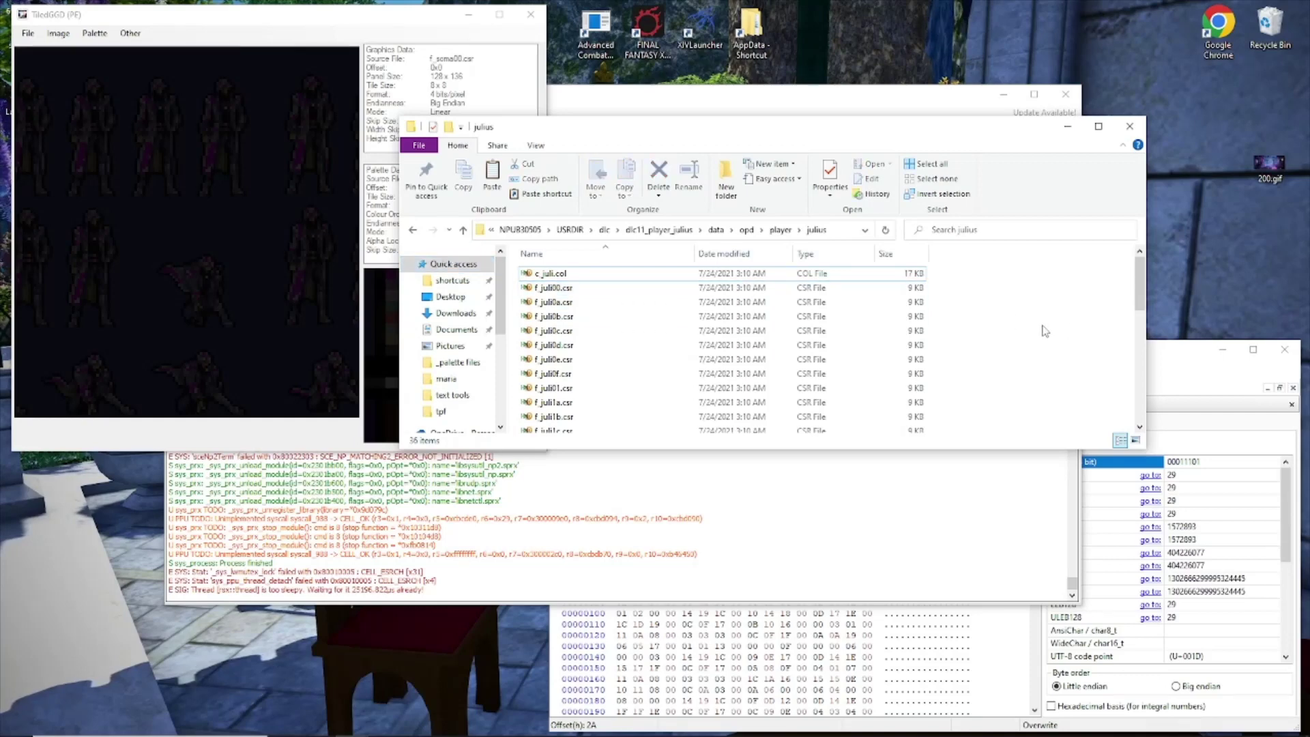